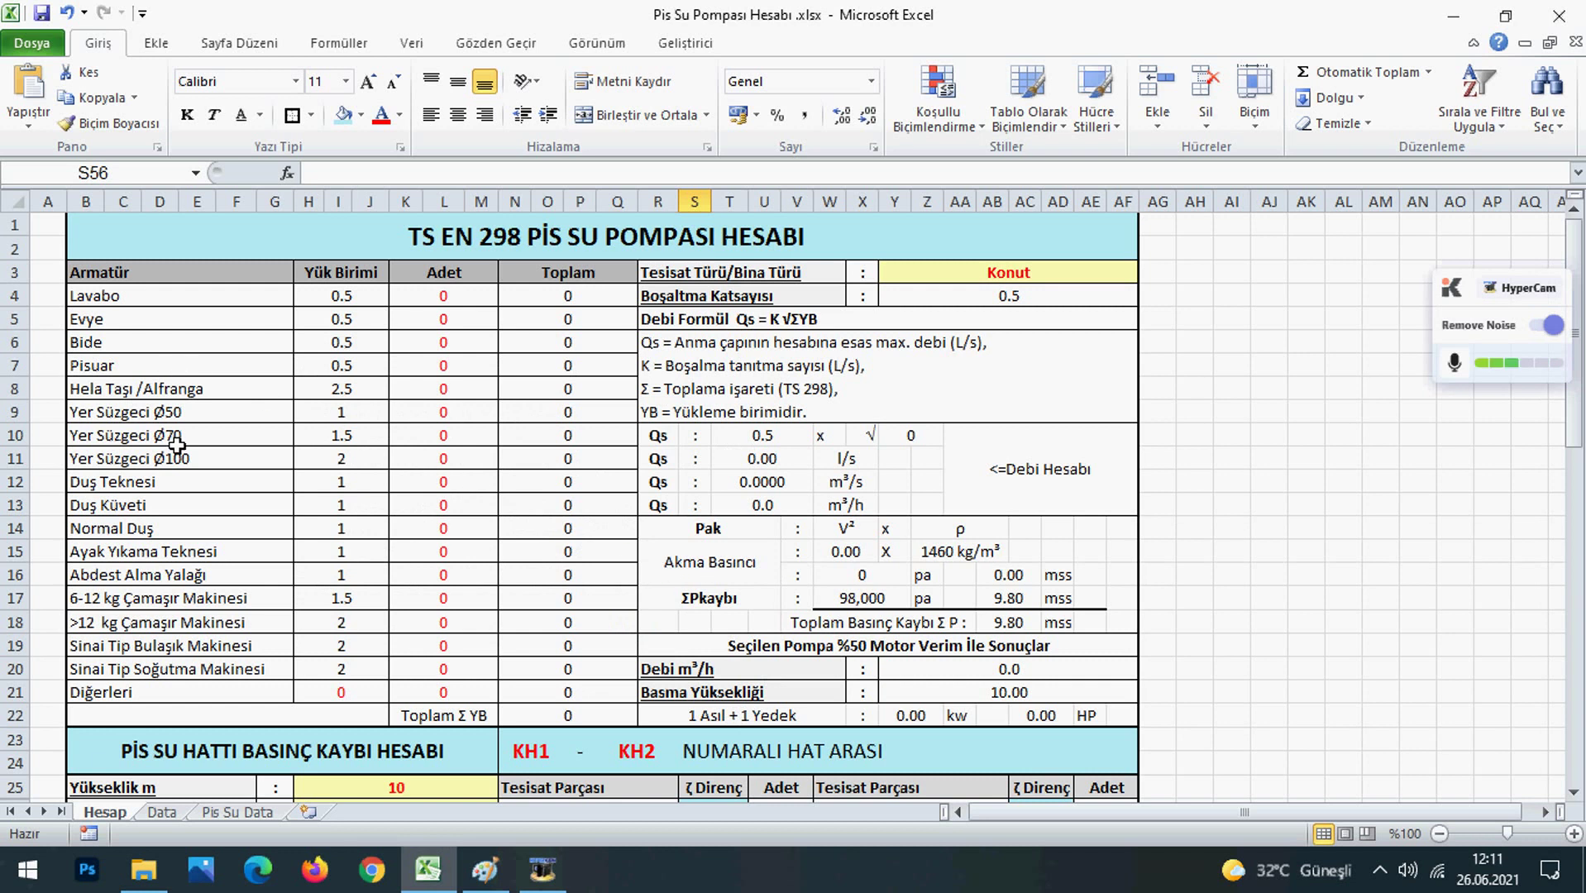
# Examine the fixture load table, the pipe pressure-loss section and the Swamee-Jain detail calculations on the Hesap sheet
pyautogui.click(15, 715)
pyautogui.moveTo(15, 716); pyautogui.dragTo(14, 224)
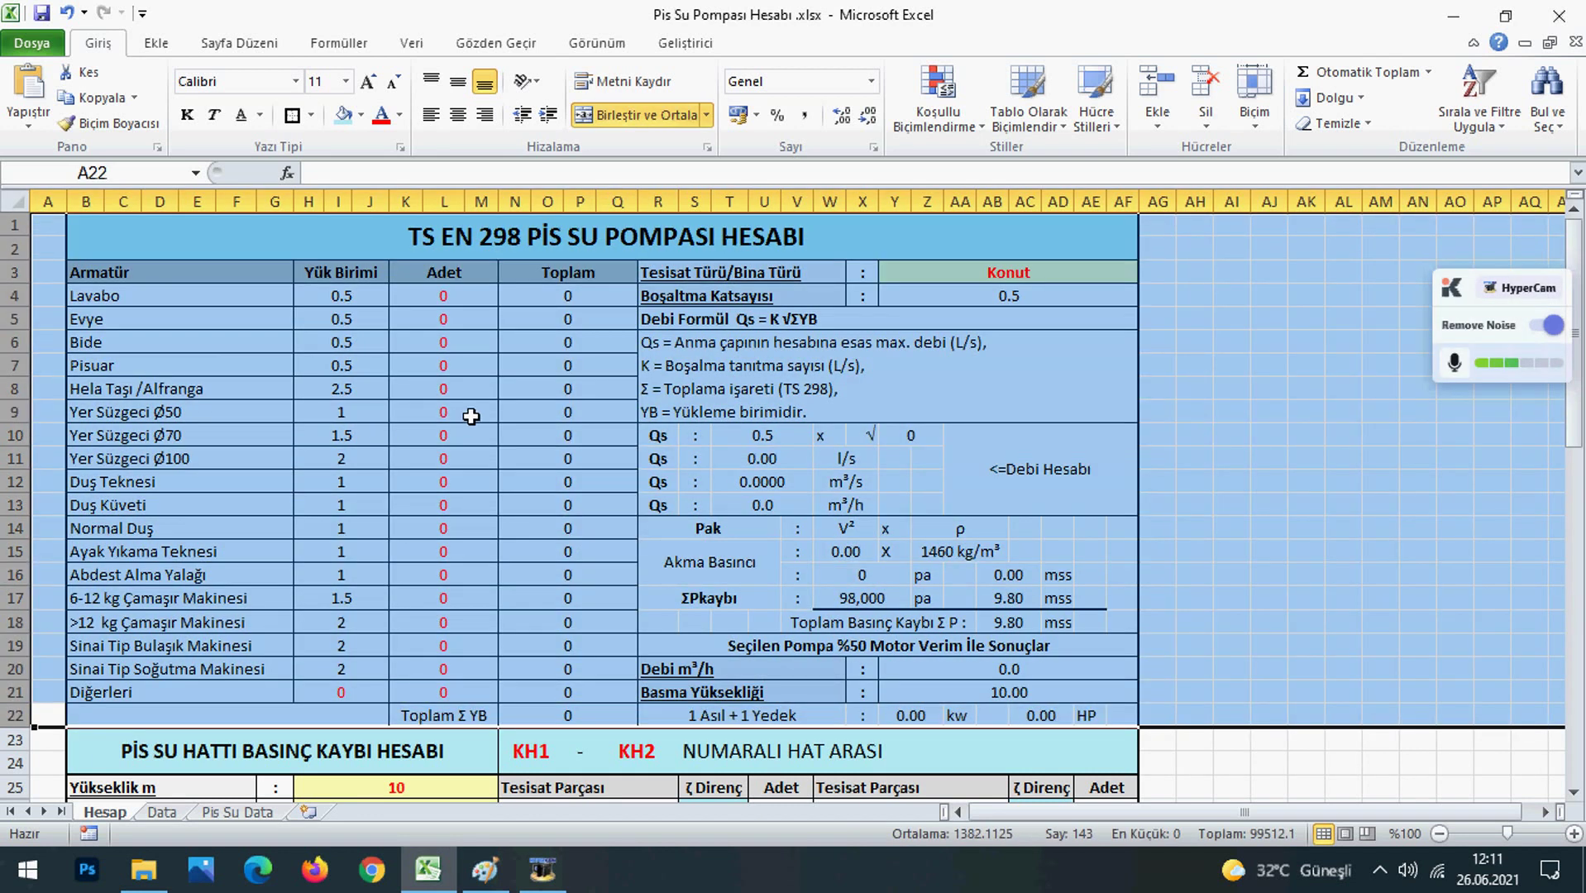
pyautogui.scroll(-6, 471, 416)
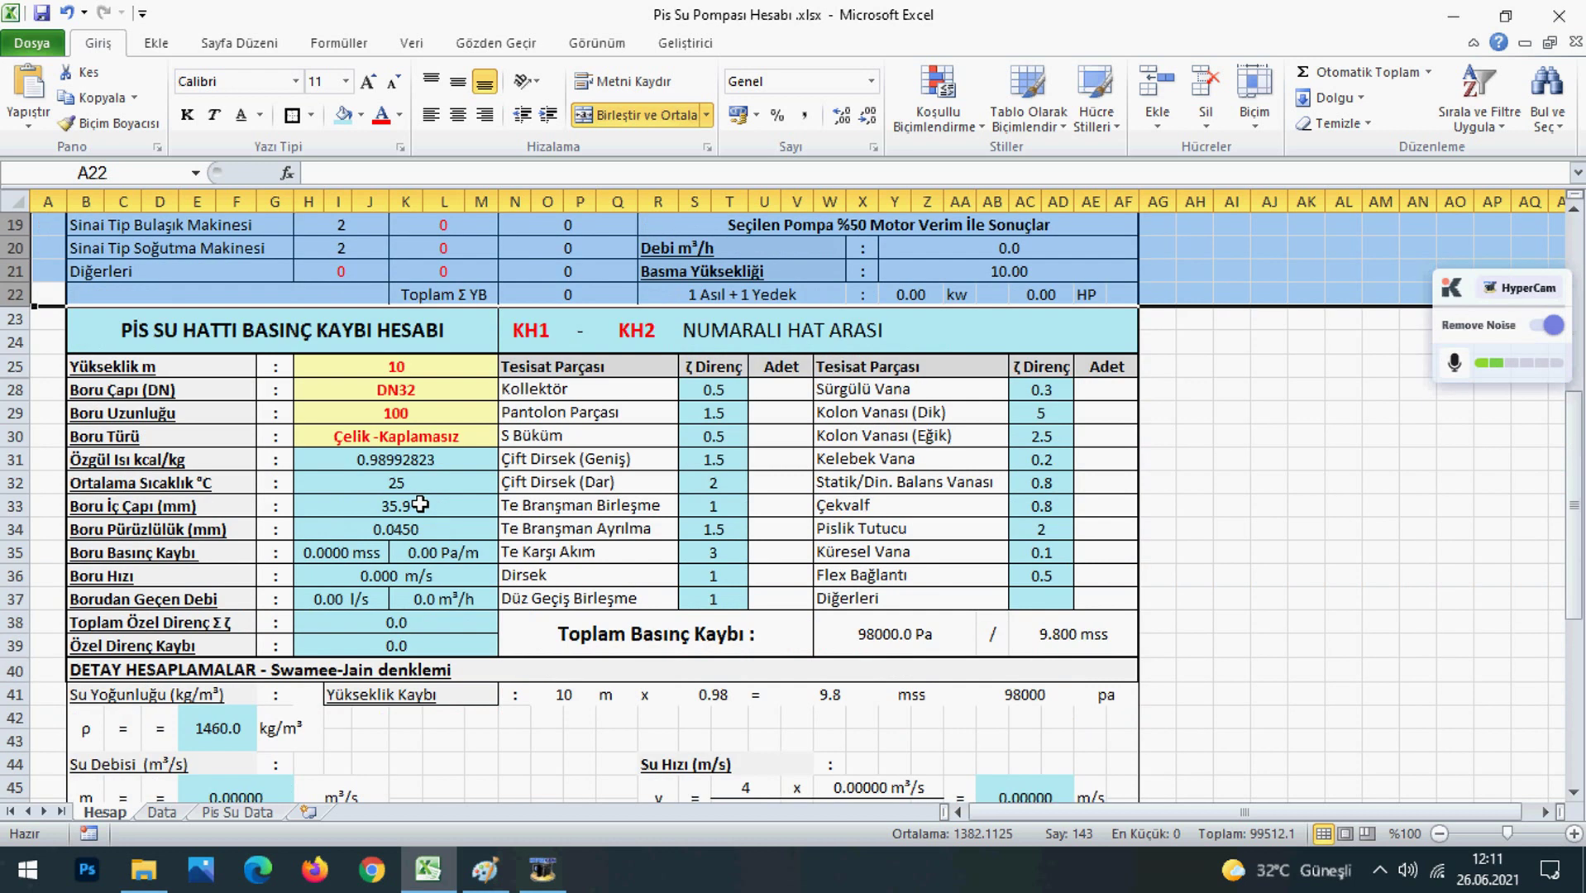
pyautogui.scroll(-2, 543, 365)
pyautogui.scroll(-2, 675, 469)
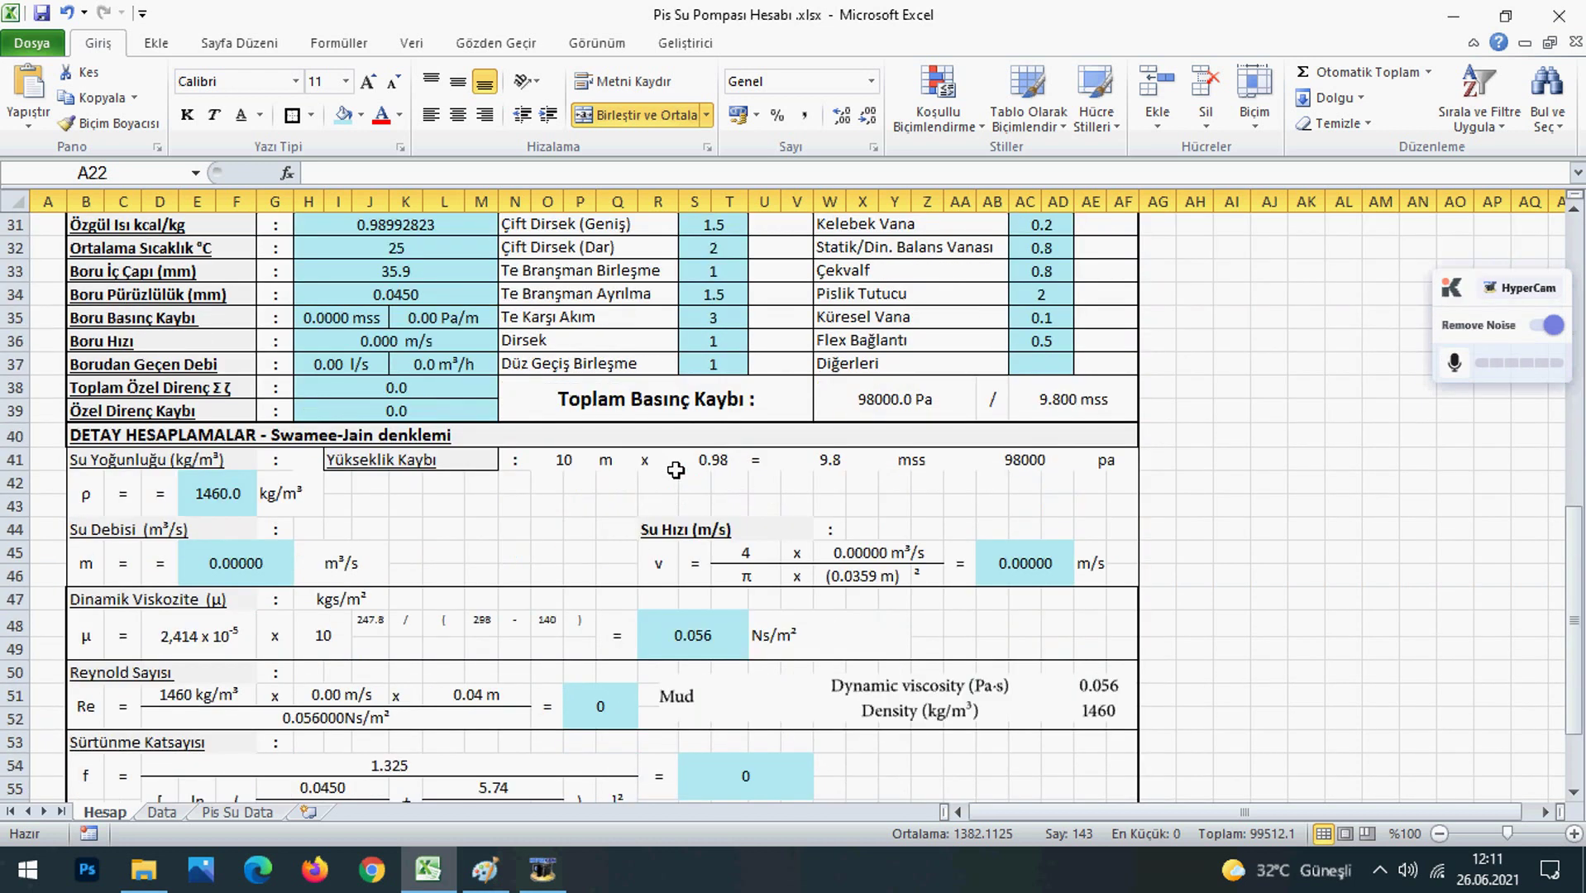
pyautogui.scroll(4, 676, 470)
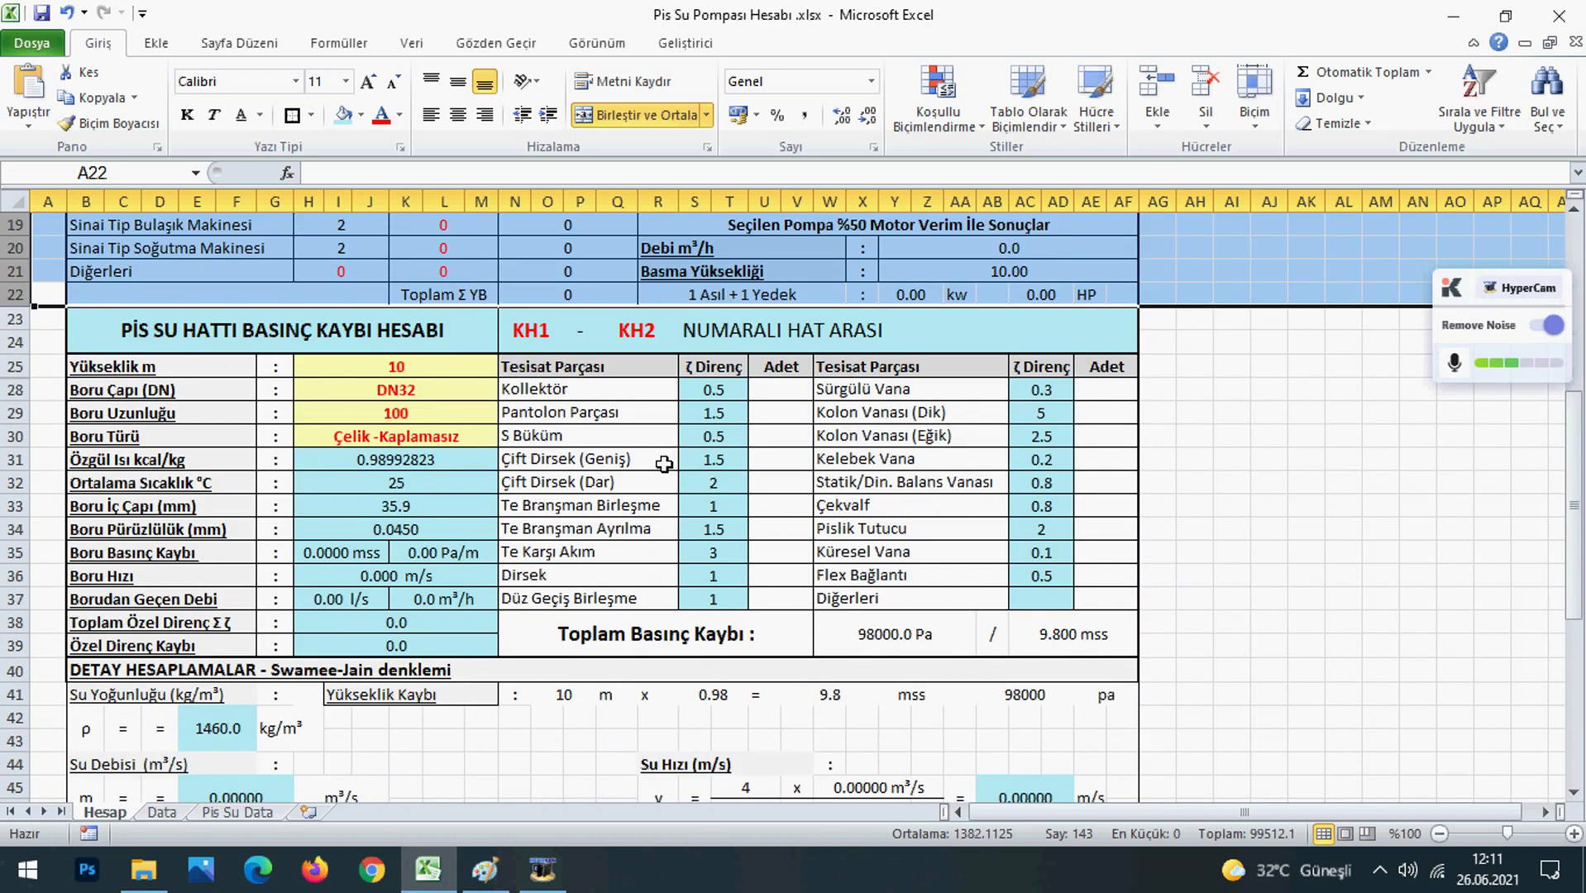
pyautogui.scroll(-4, 632, 657)
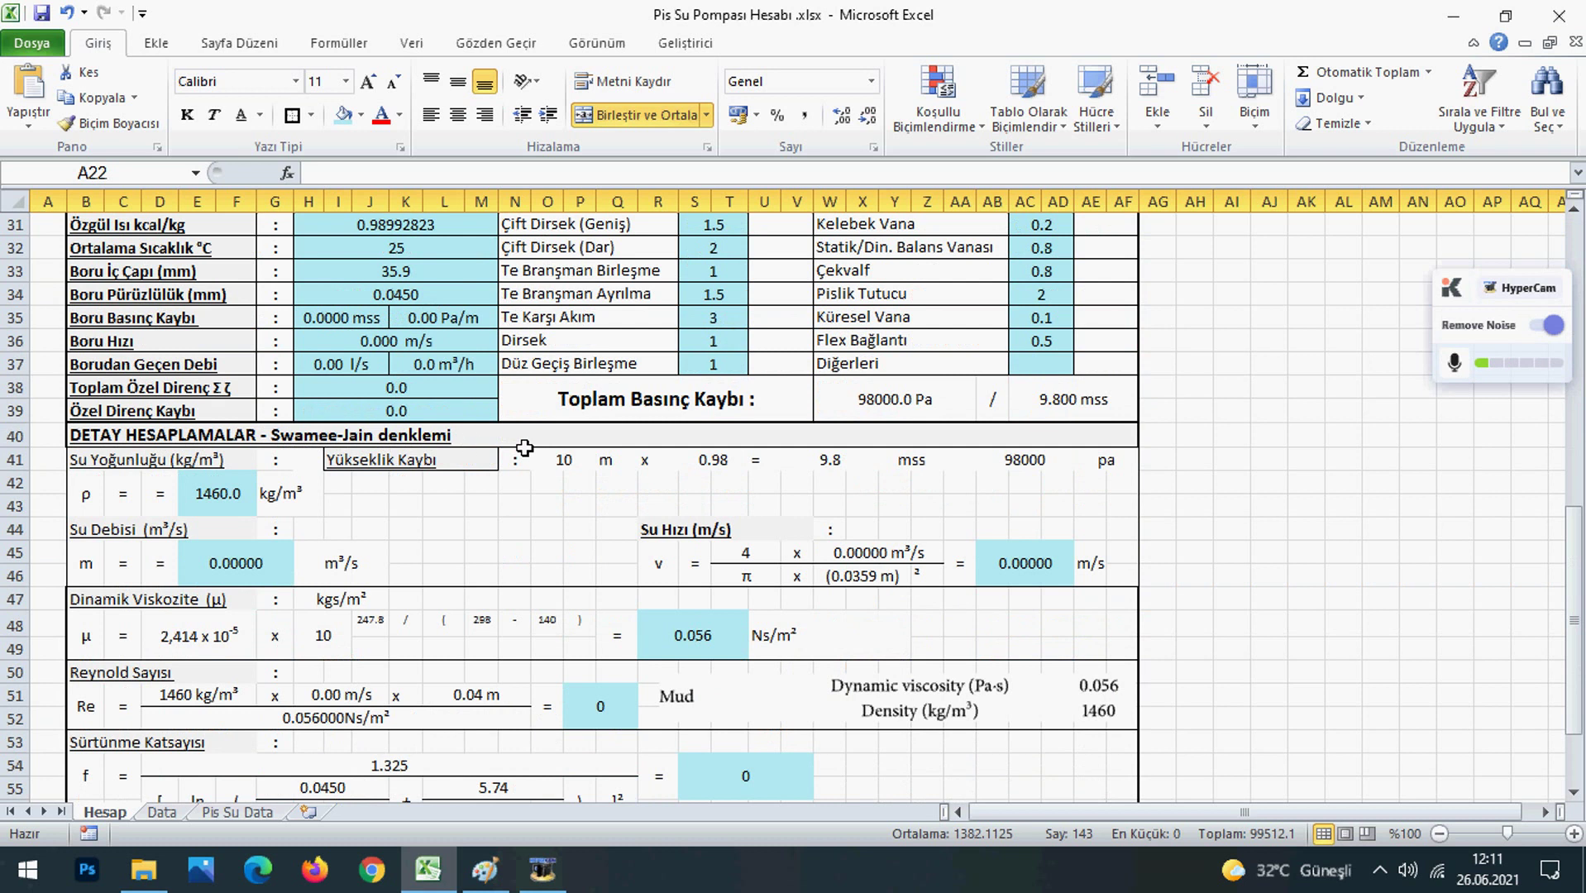
pyautogui.scroll(-2, 798, 527)
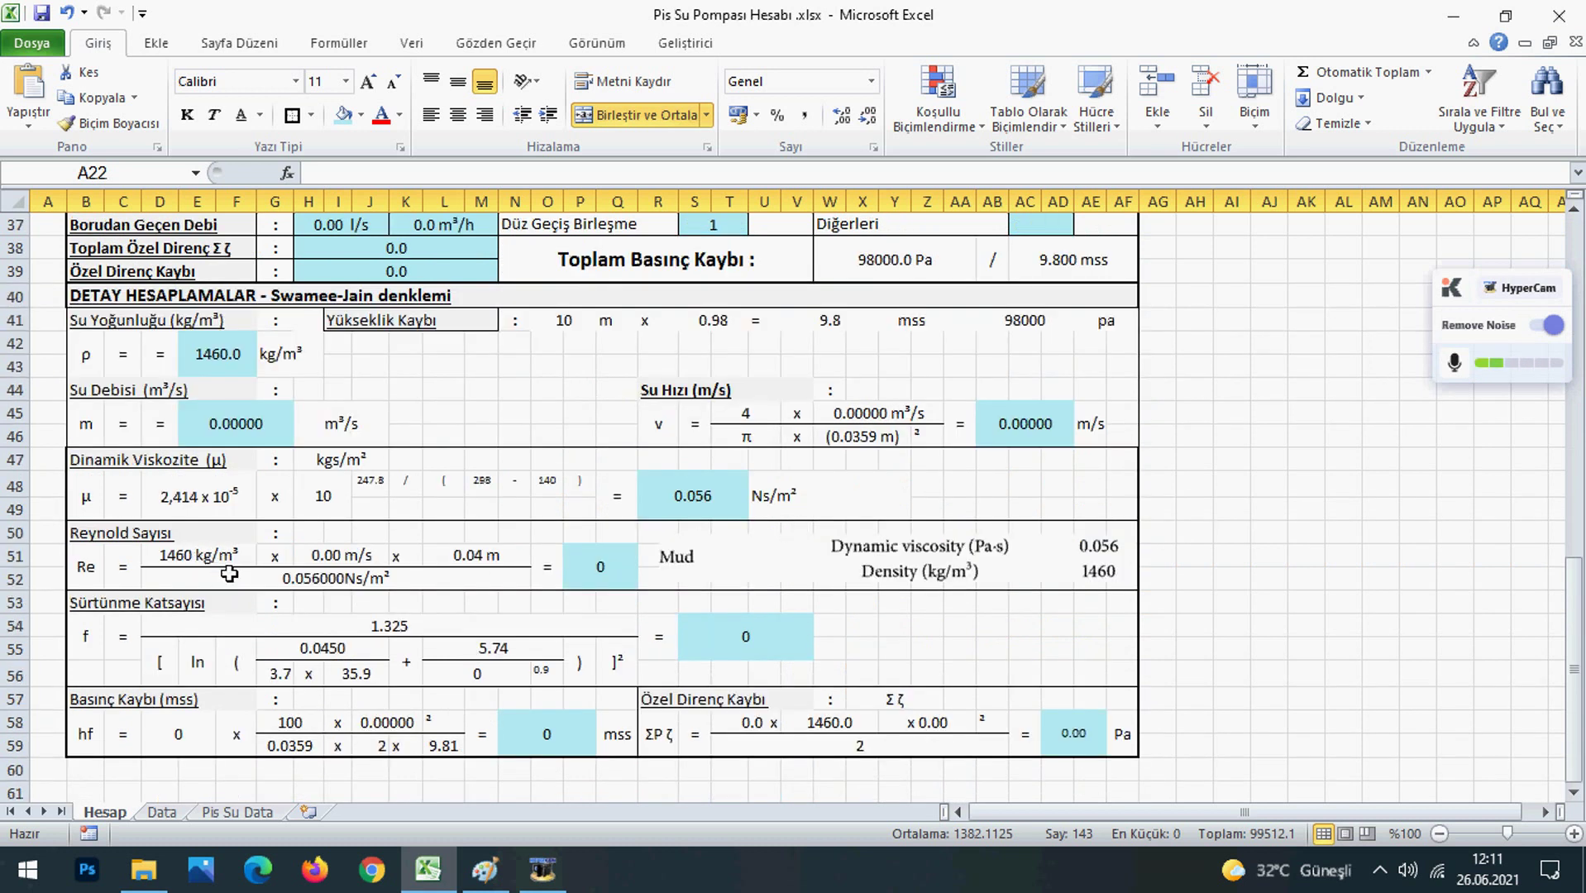
# Colour the density value in the Reynolds number formula red and check it against the mud density and viscosity reference picture
pyautogui.click(181, 559)
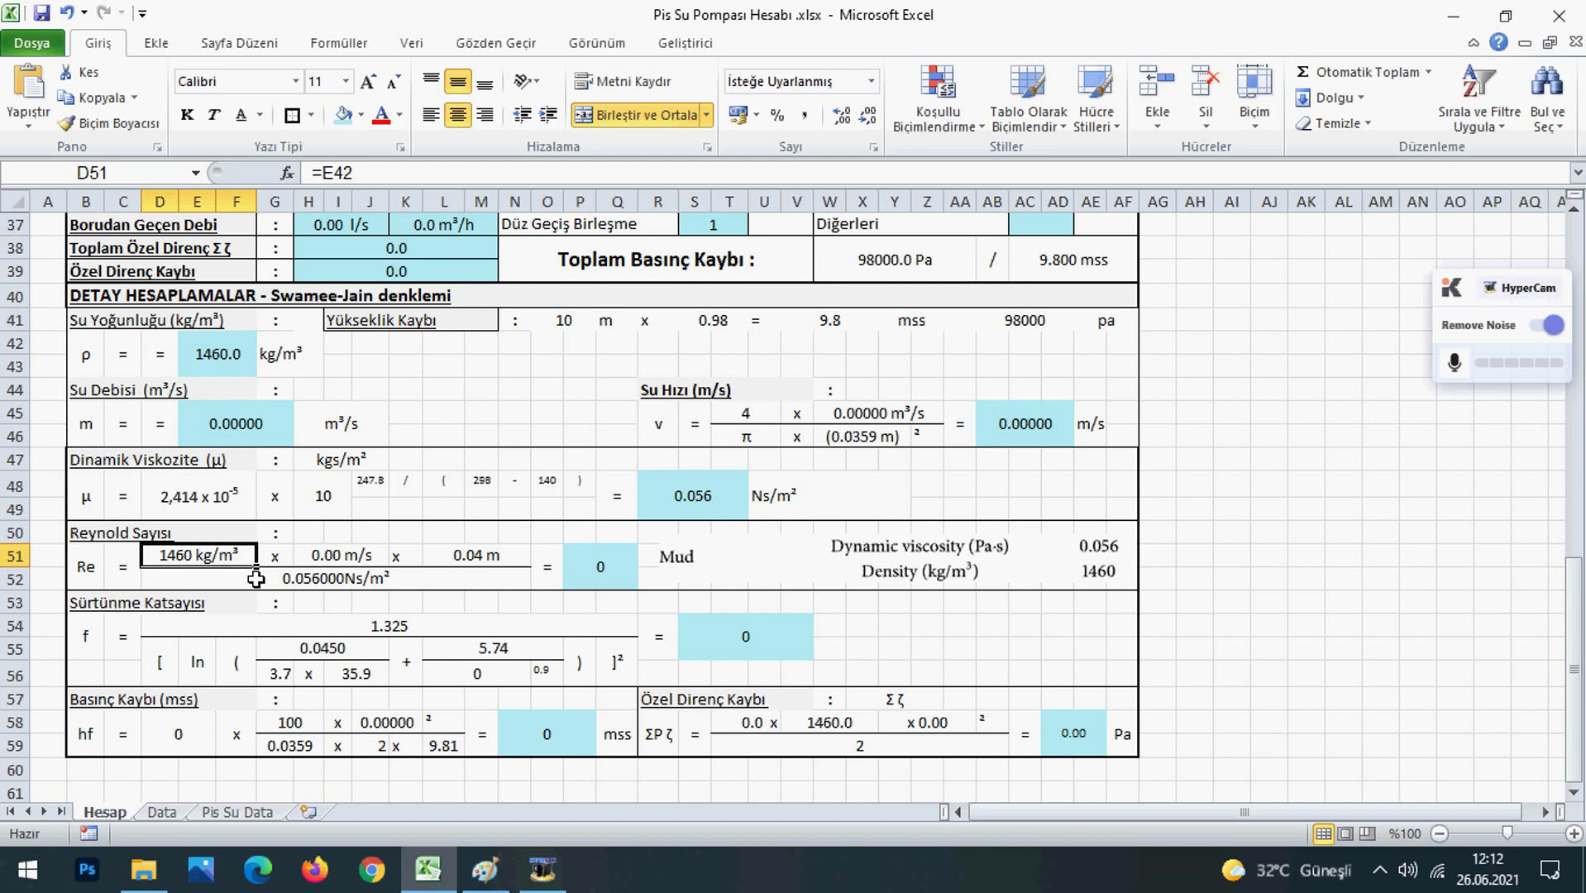
pyautogui.click(385, 120)
pyautogui.click(1375, 579)
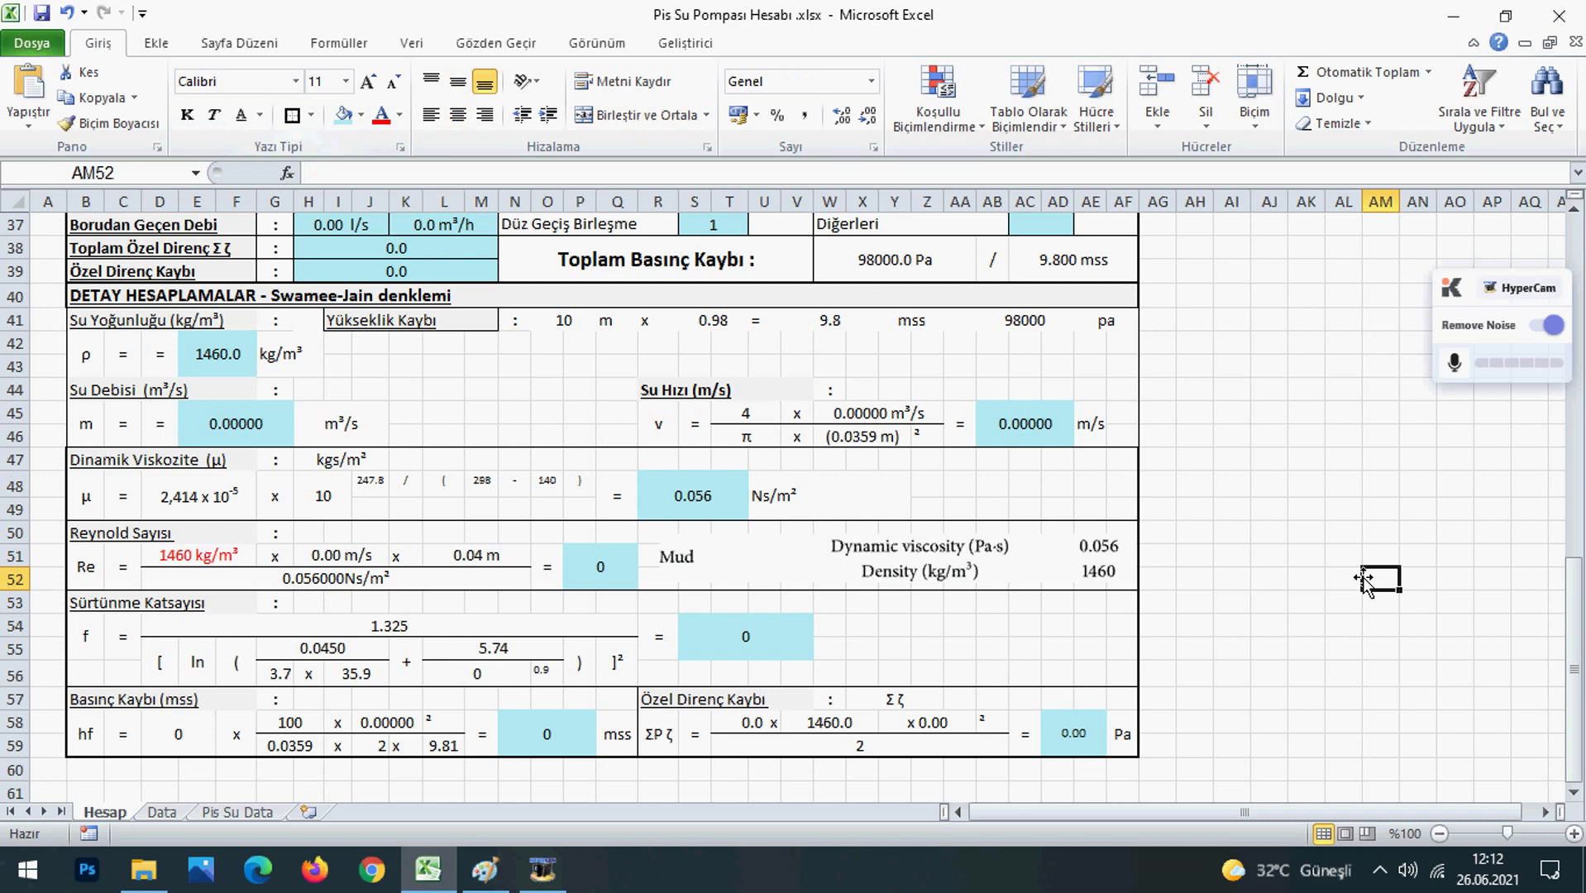
pyautogui.click(944, 554)
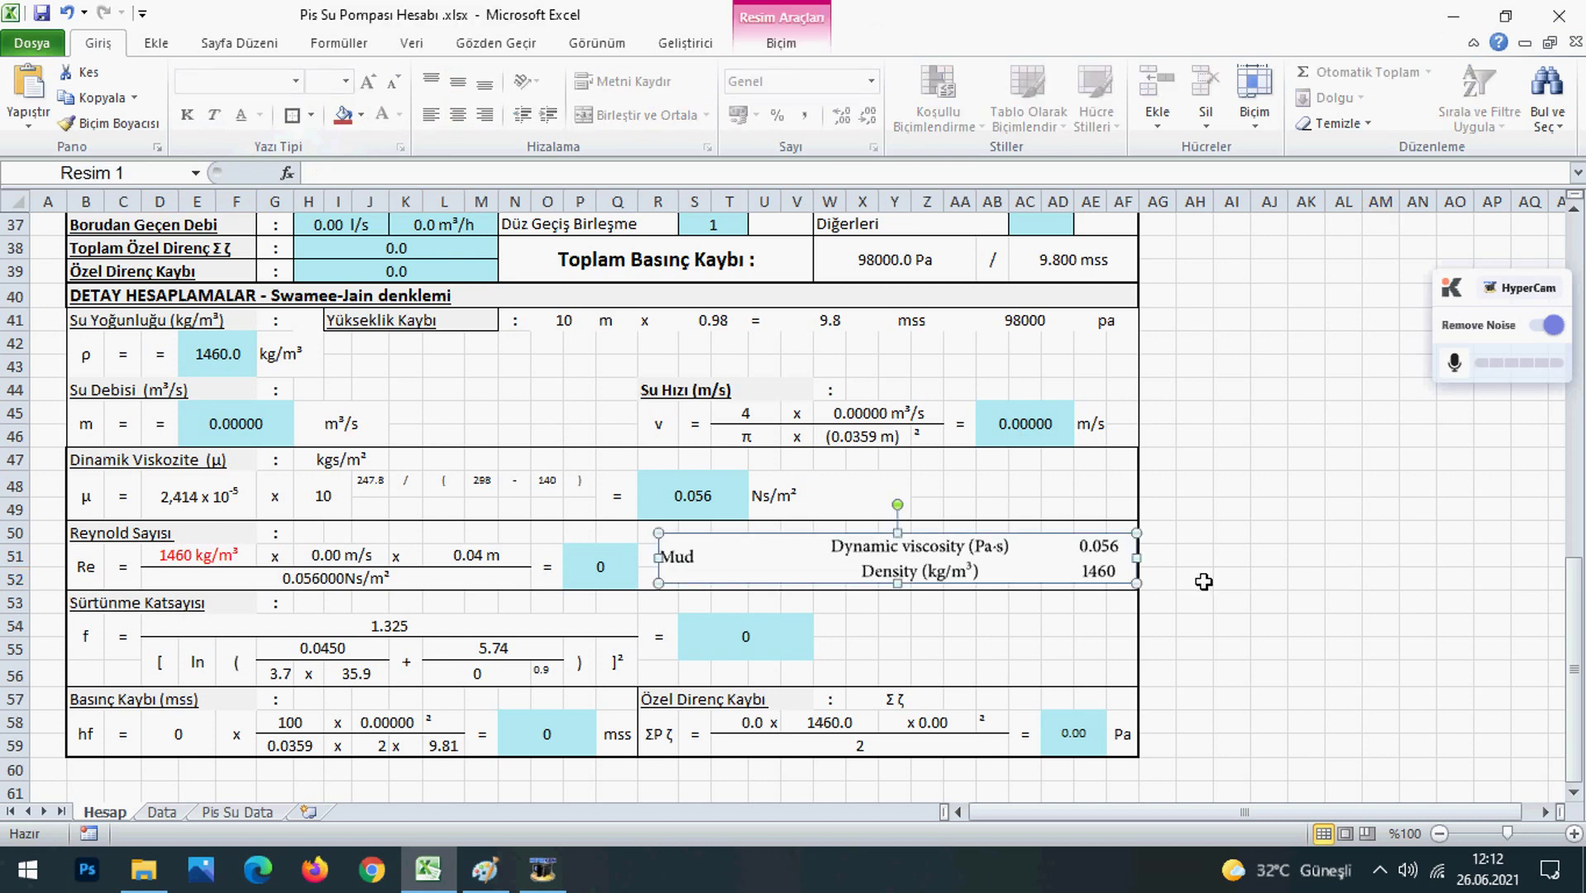
pyautogui.click(1414, 536)
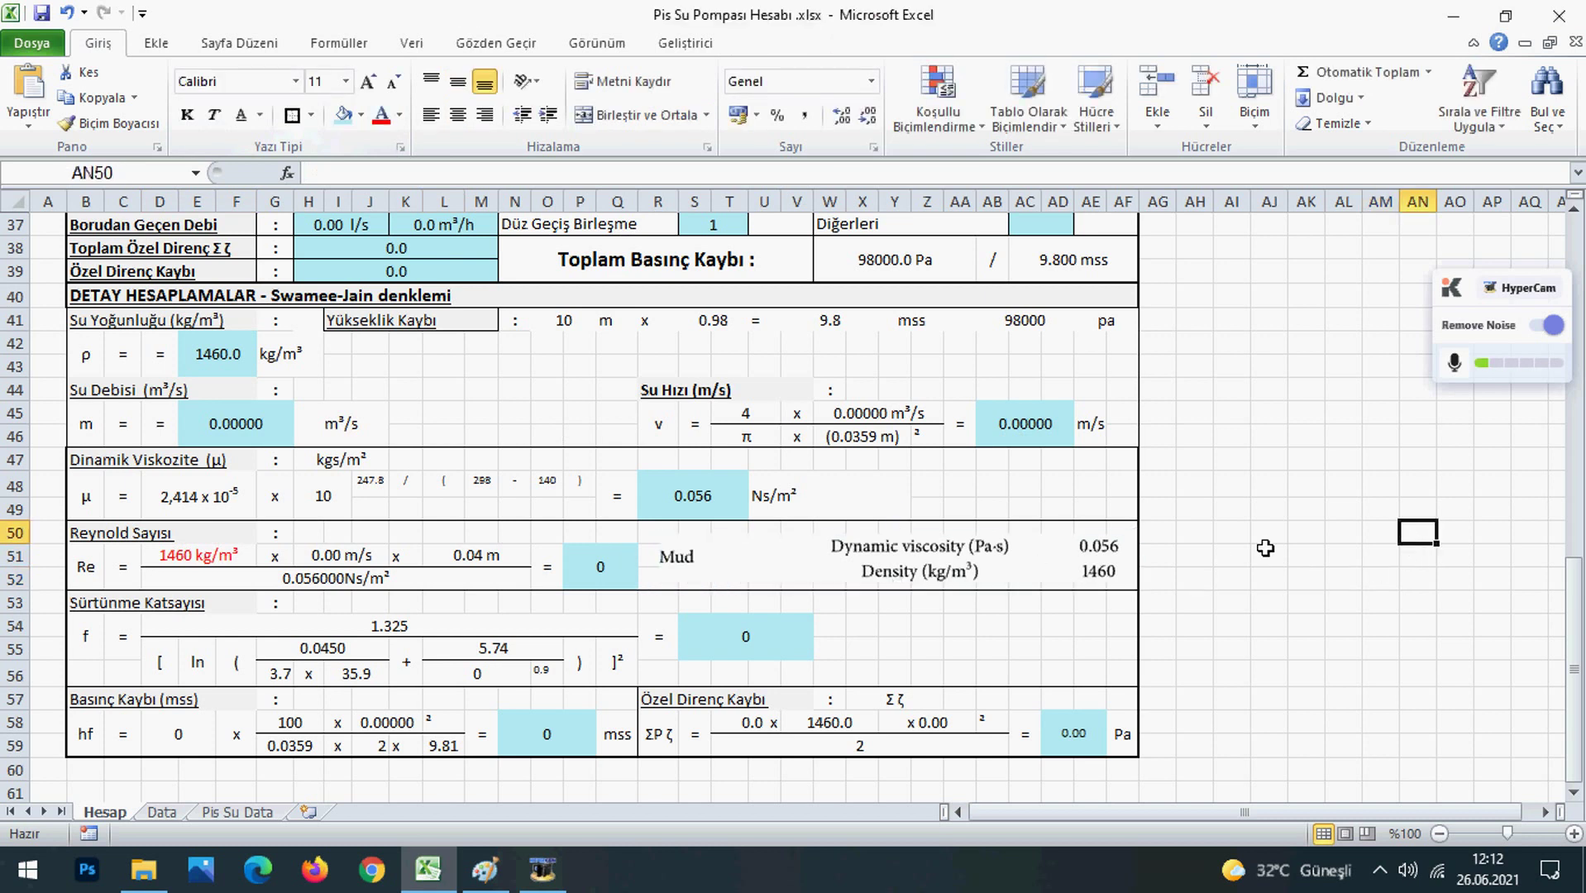
pyautogui.press('Left')
pyautogui.press('Left')
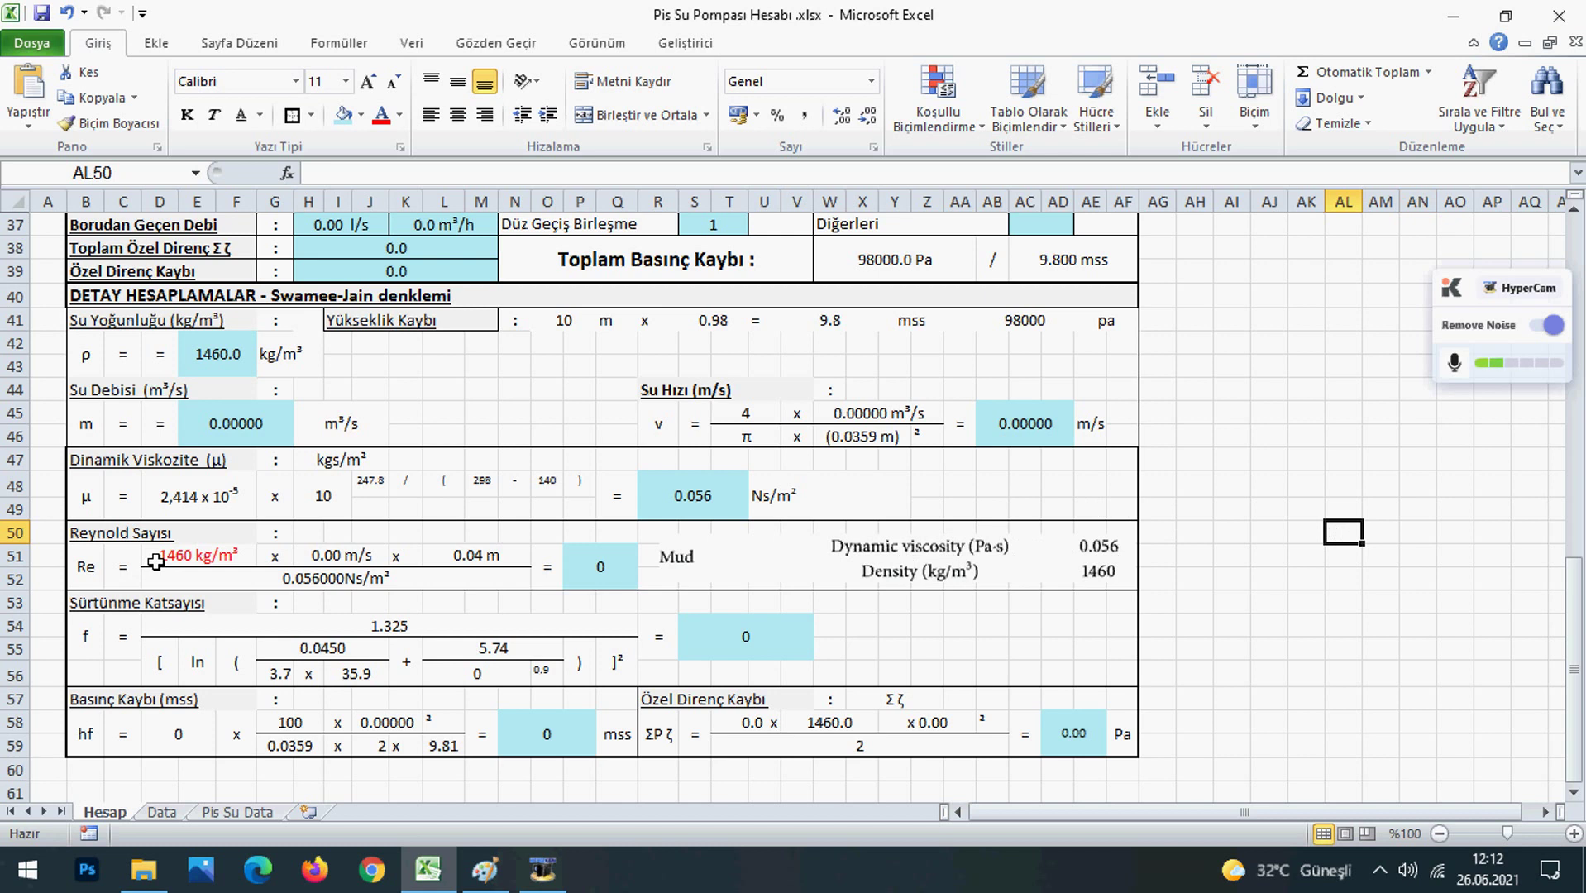
# Undo the red font colour on the density value and inspect the Reynolds number result's formula
pyautogui.click(232, 559)
pyautogui.click(600, 562)
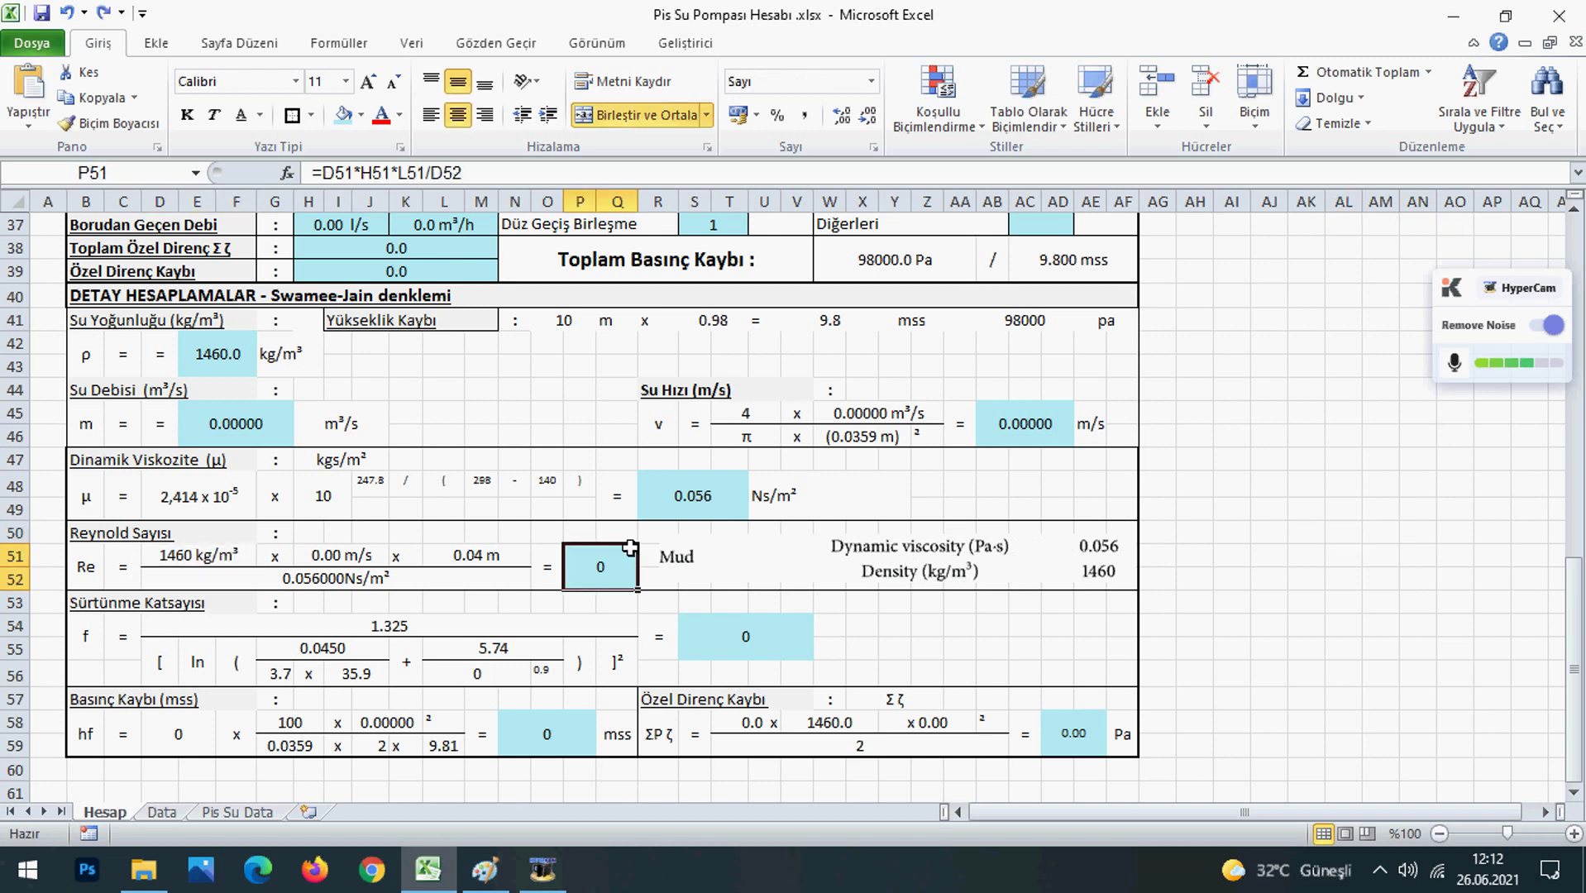
# Switch to the Paint sketch of the sewage pit and underline the "Yurt" heading with a black brush stroke
pyautogui.scroll(10, 616, 550)
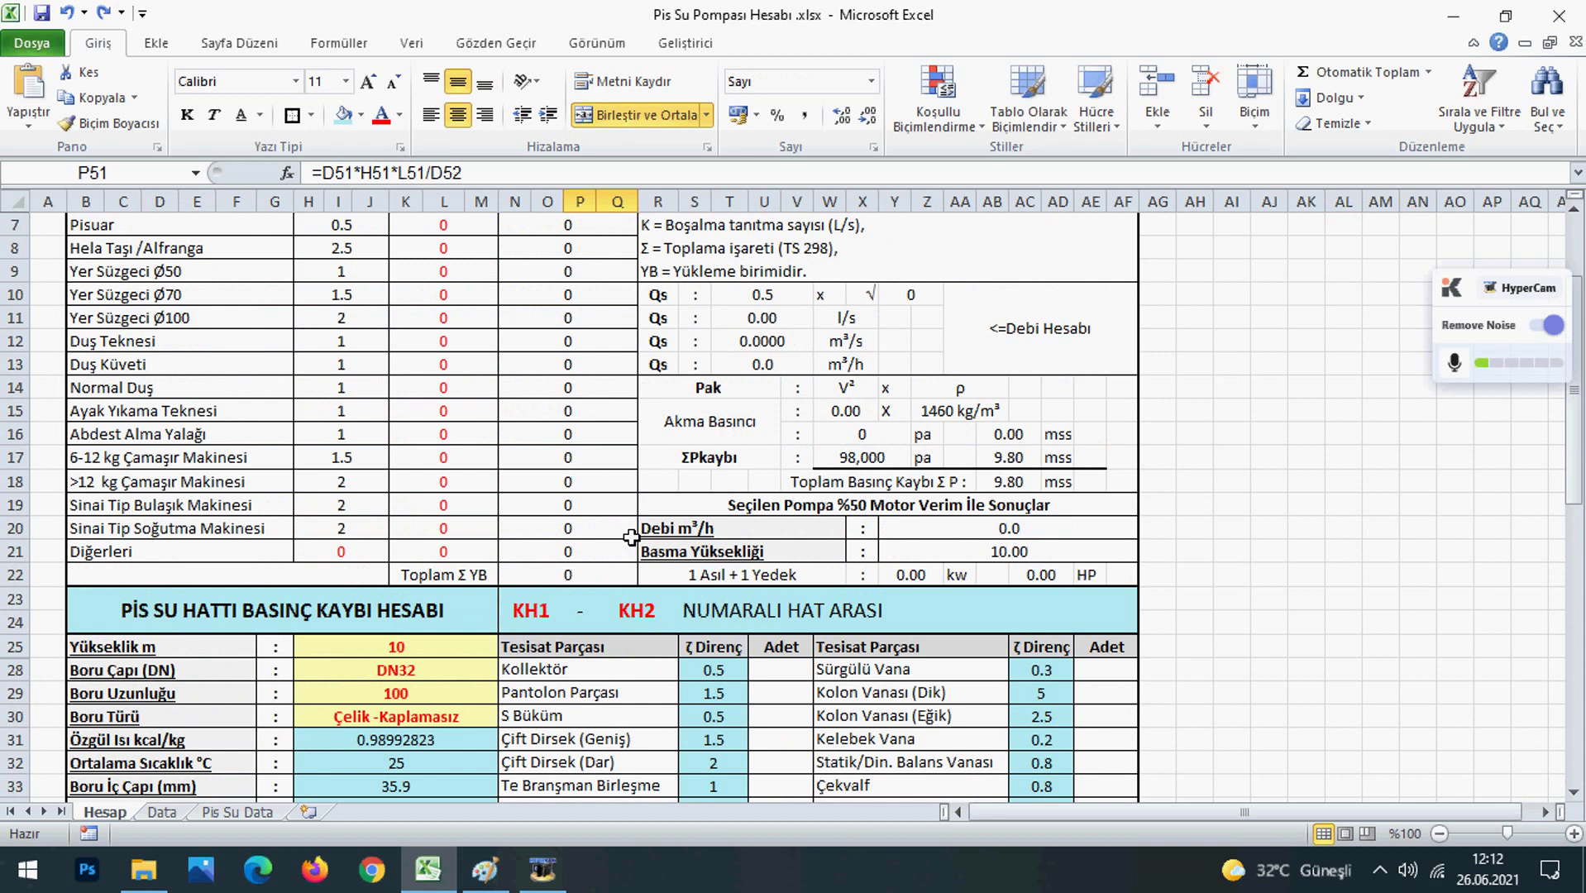
pyautogui.scroll(2, 631, 537)
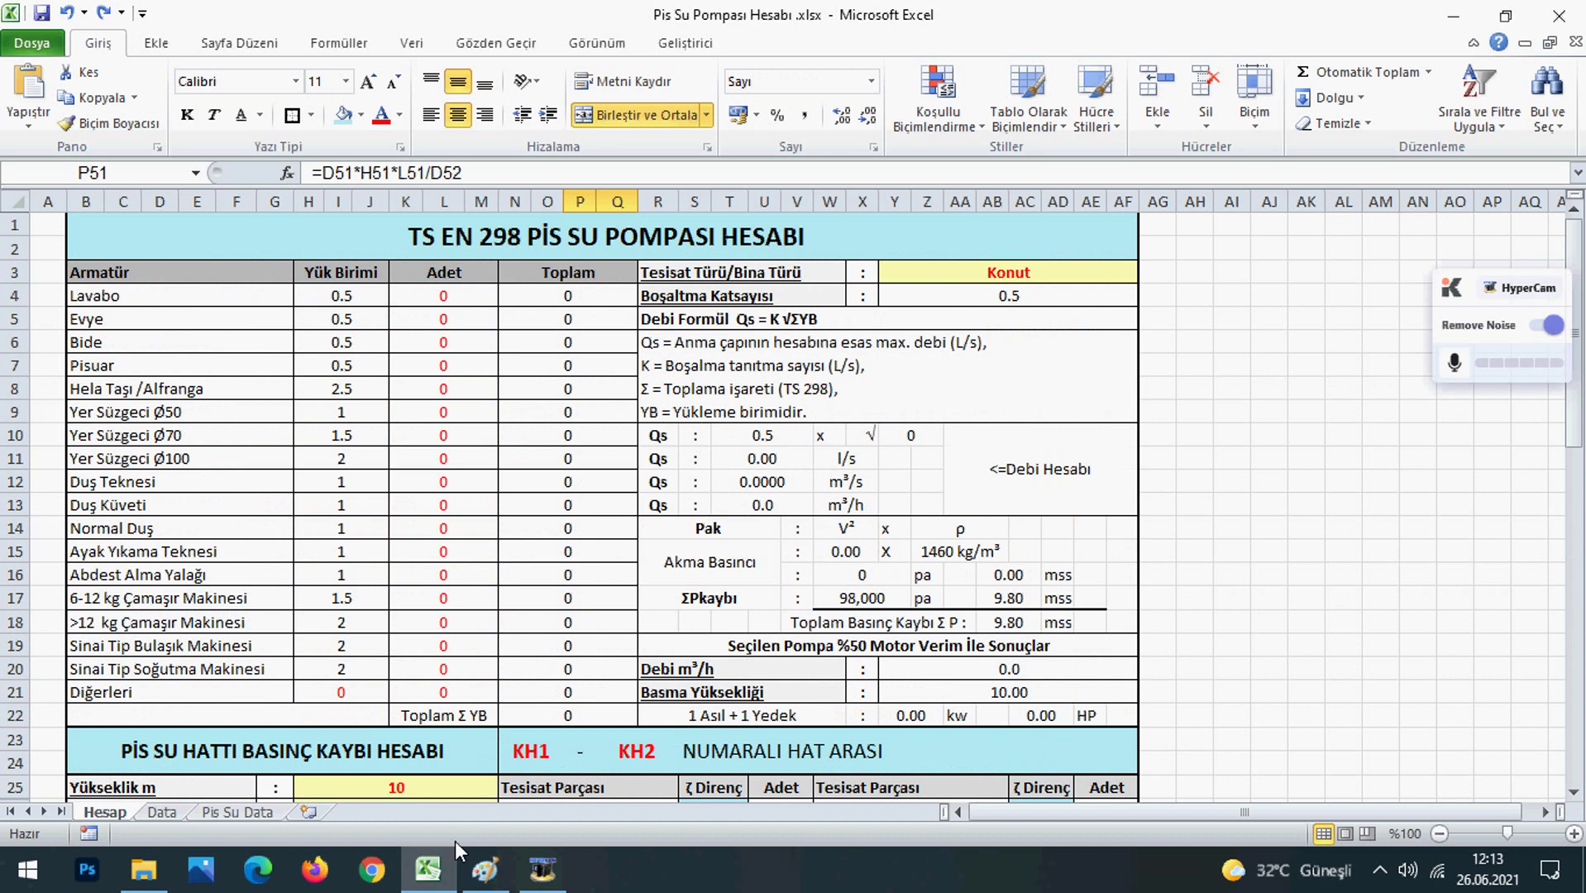
pyautogui.click(485, 870)
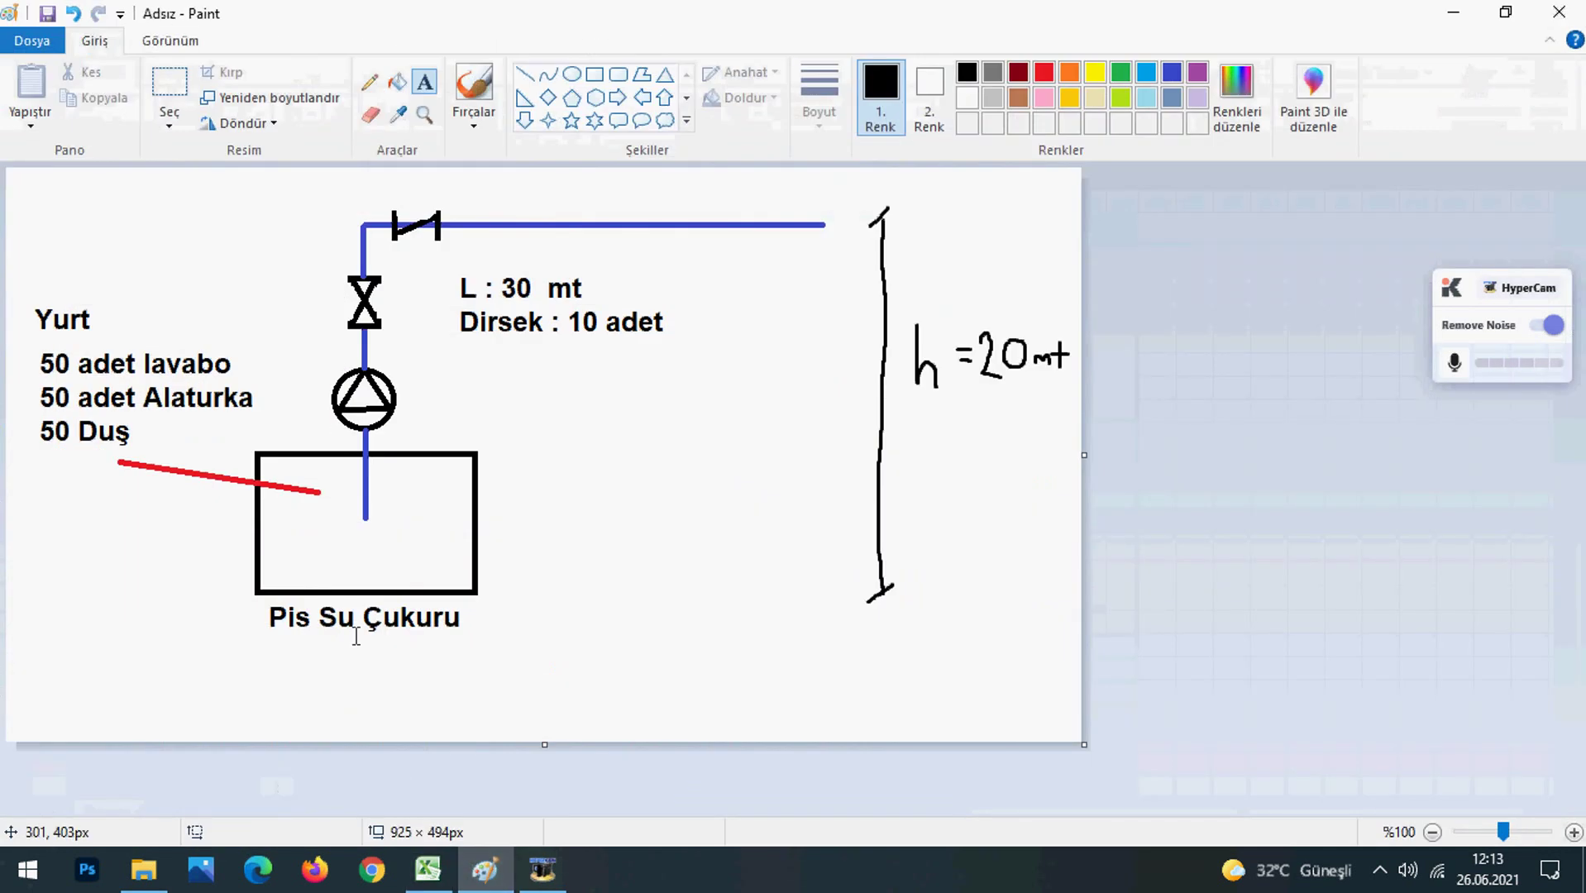
pyautogui.click(457, 97)
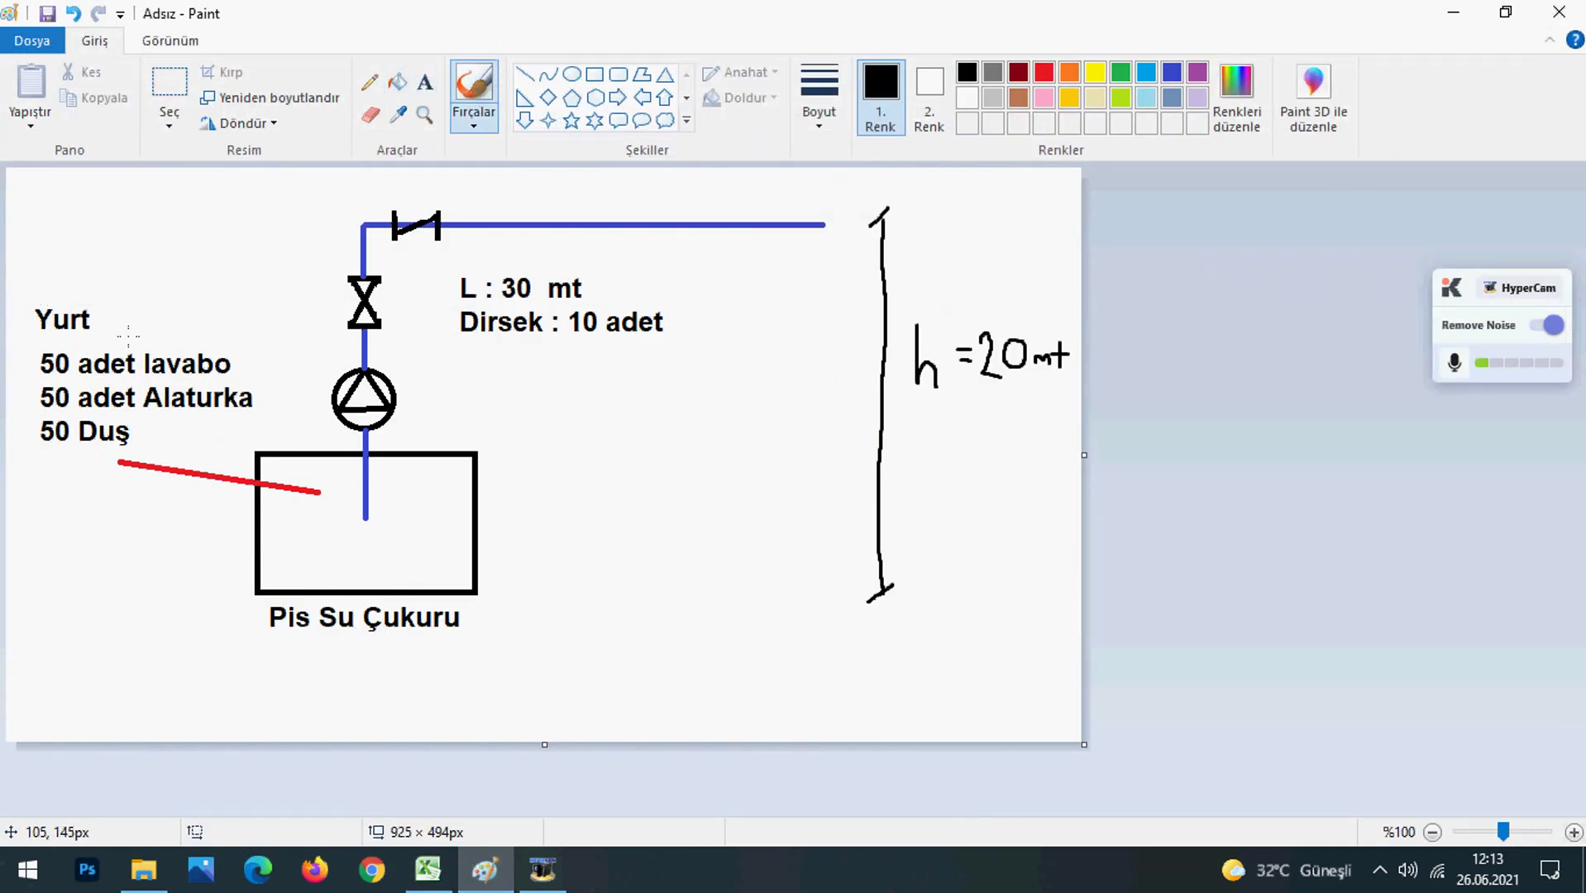
pyautogui.moveTo(8, 335); pyautogui.dragTo(176, 329)
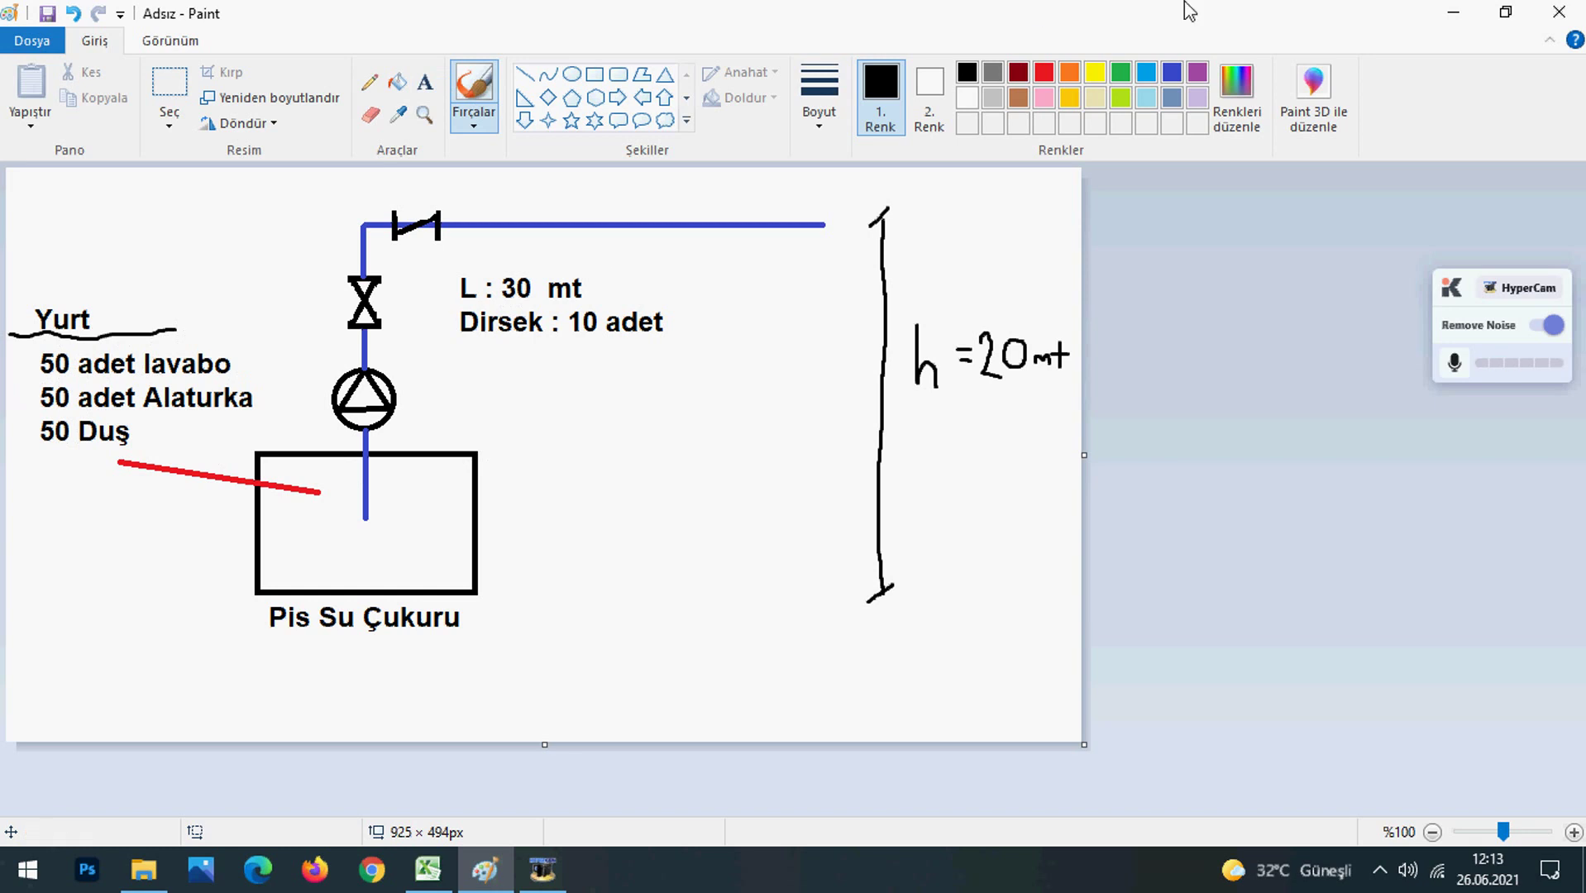
# Switch back to Excel and save a copy of the workbook as "Pis Su Pompası Hesabı Yurt"
pyautogui.click(430, 870)
pyautogui.click(1507, 13)
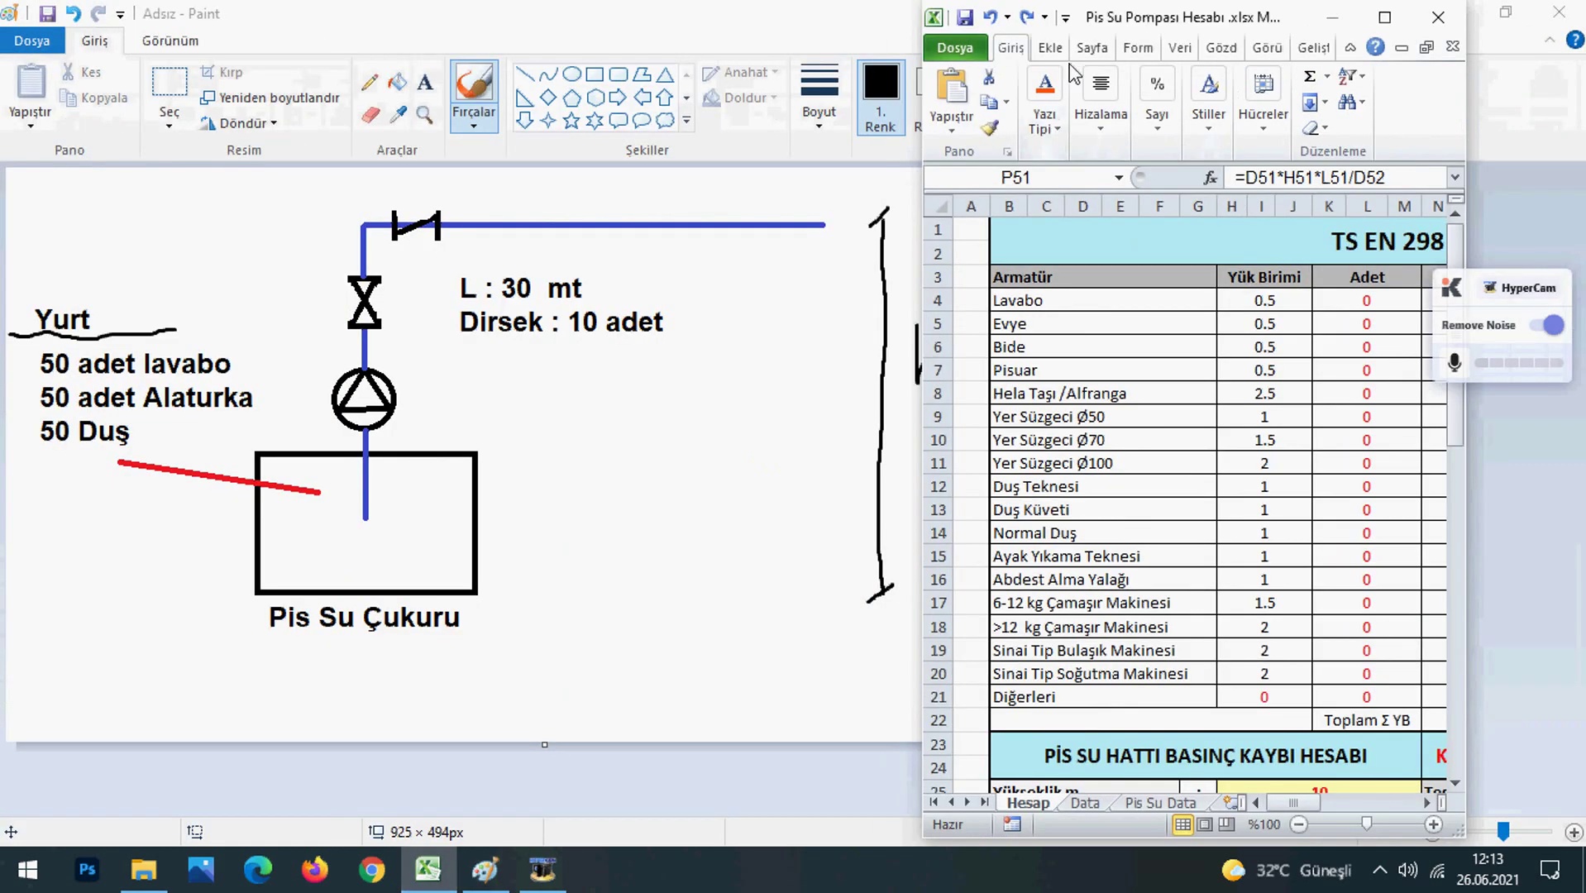
pyautogui.click(1385, 16)
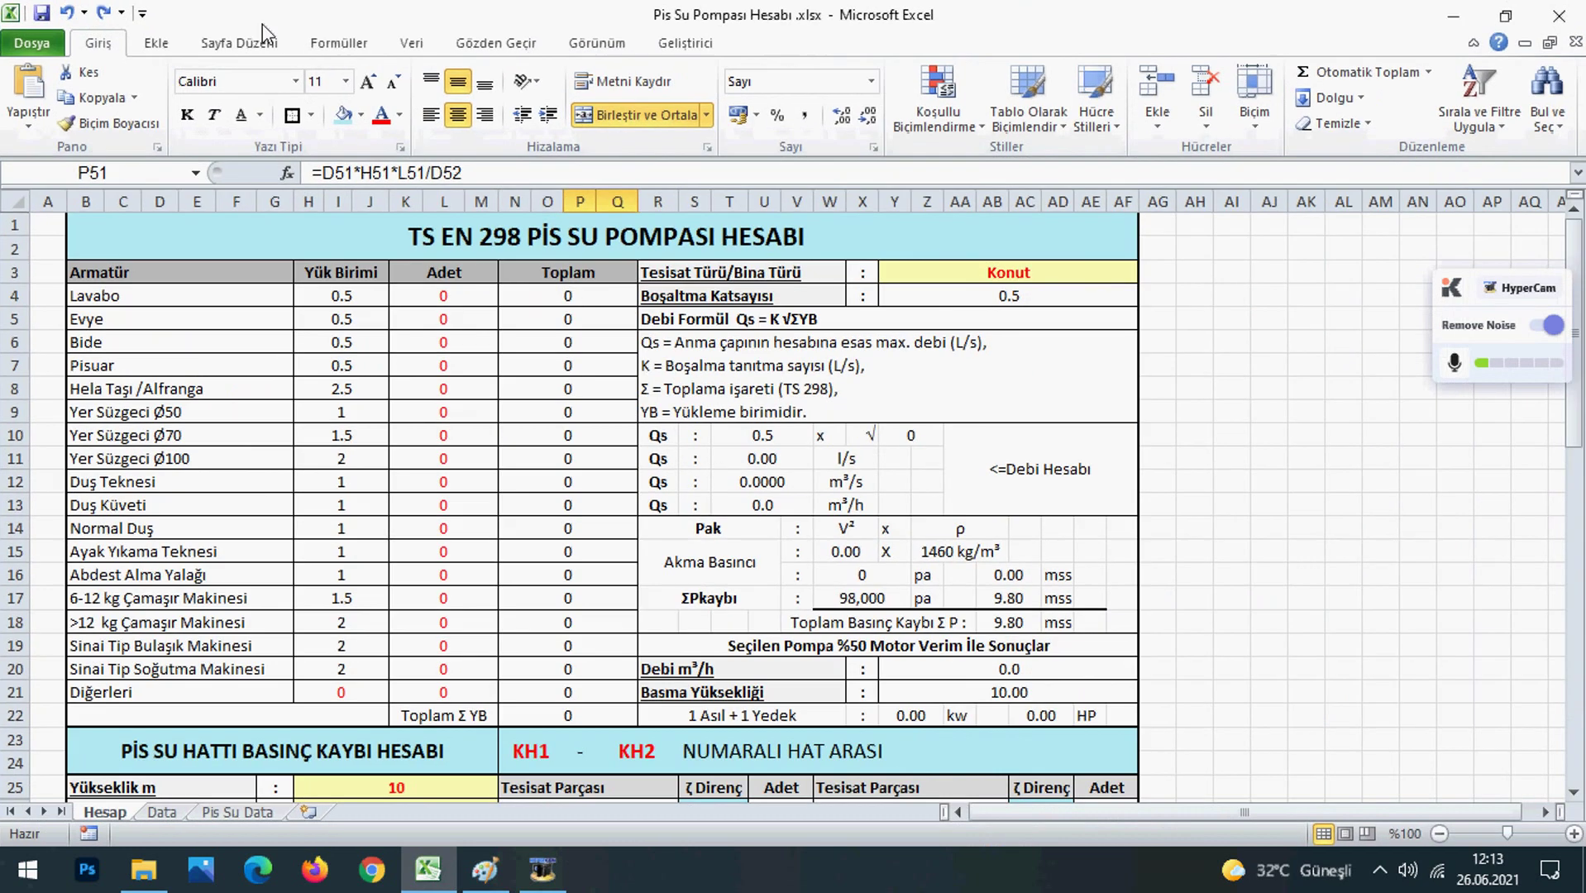
pyautogui.click(32, 43)
pyautogui.click(103, 122)
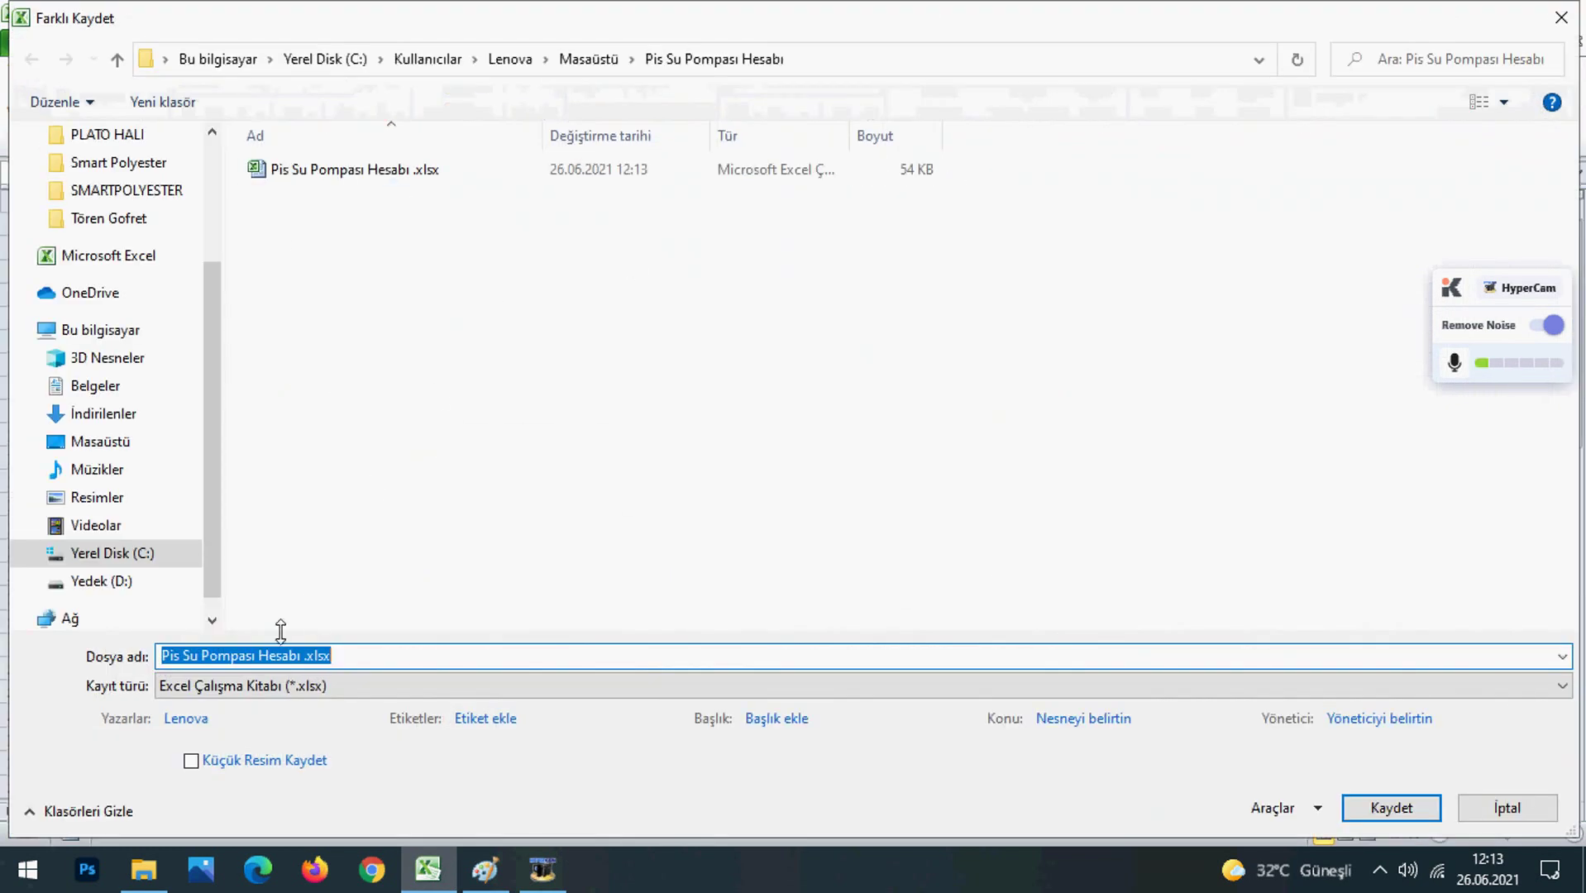
pyautogui.click(303, 655)
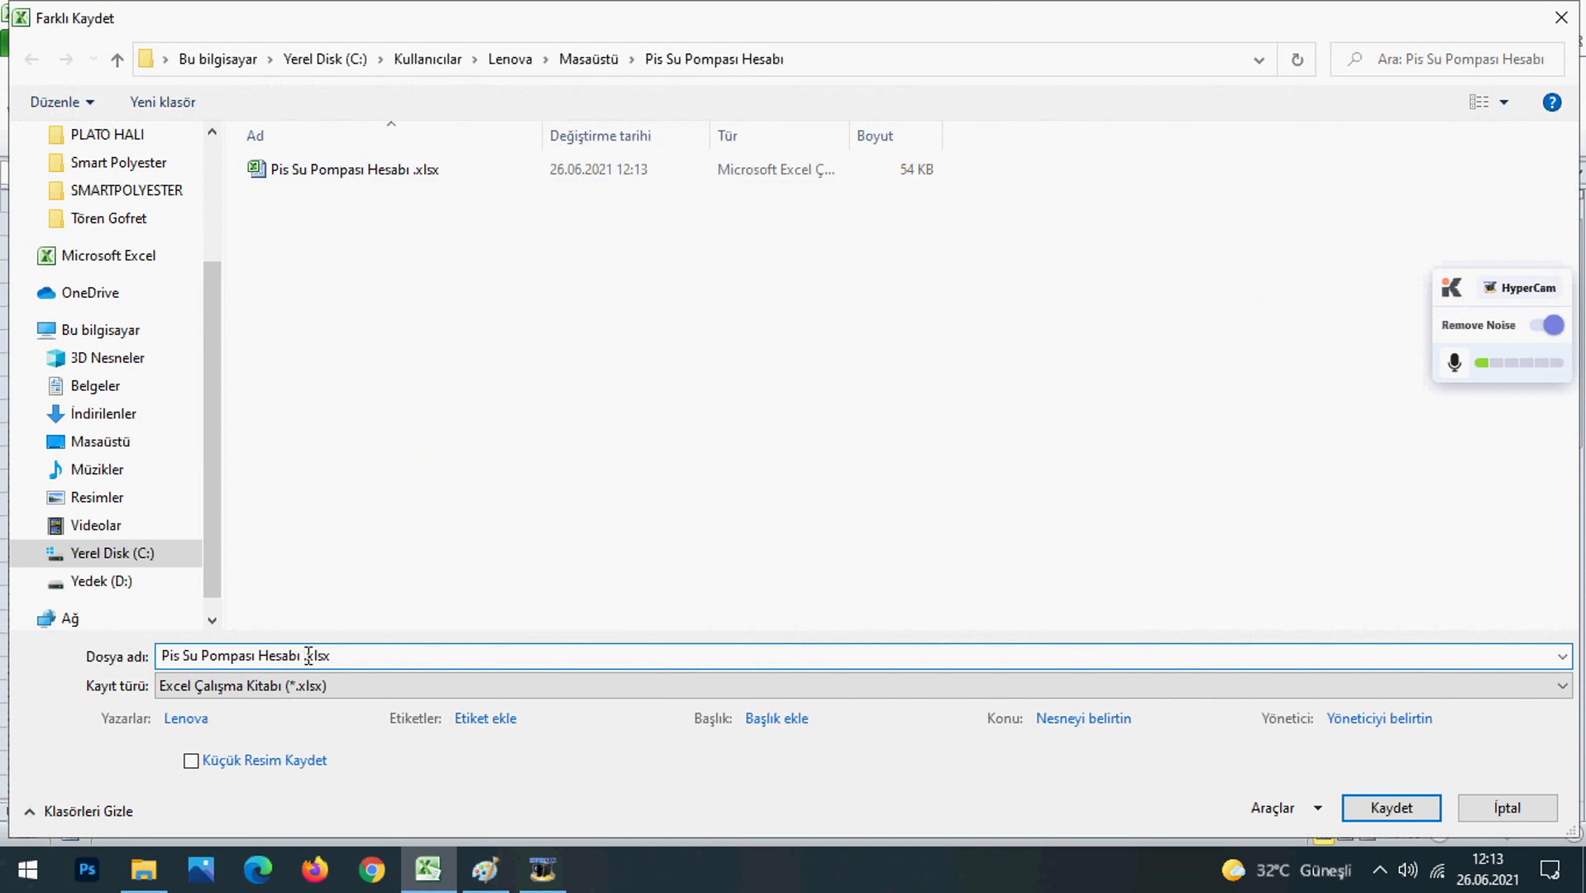
pyautogui.write('Yurt')
pyautogui.click(1349, 813)
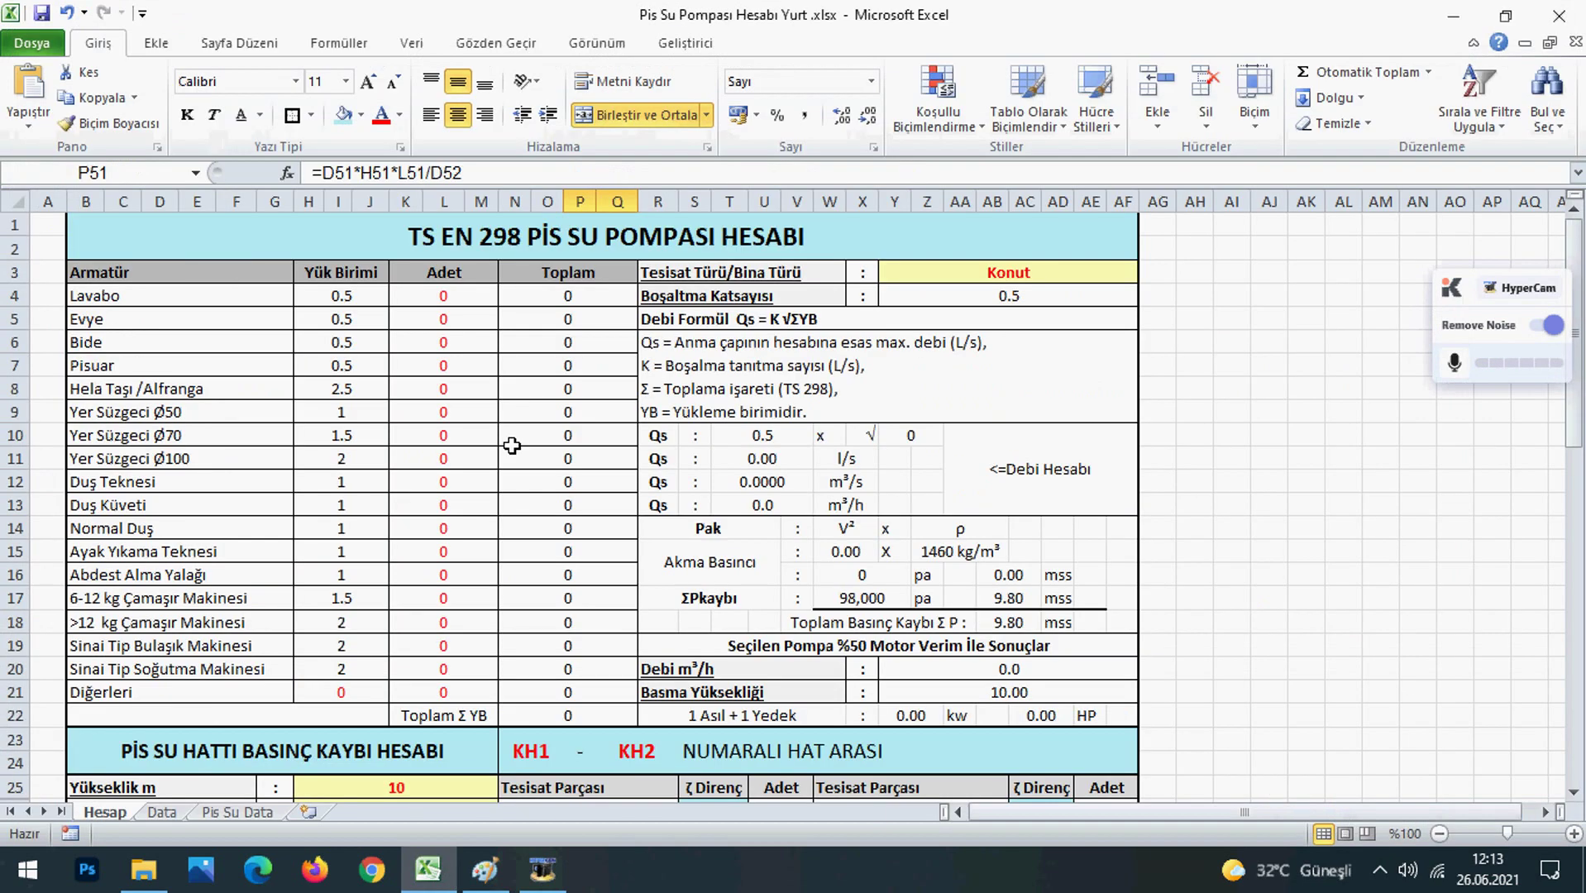
# Enter 50 as the Lavabo quantity in the Adet column
pyautogui.click(459, 342)
pyautogui.click(453, 303)
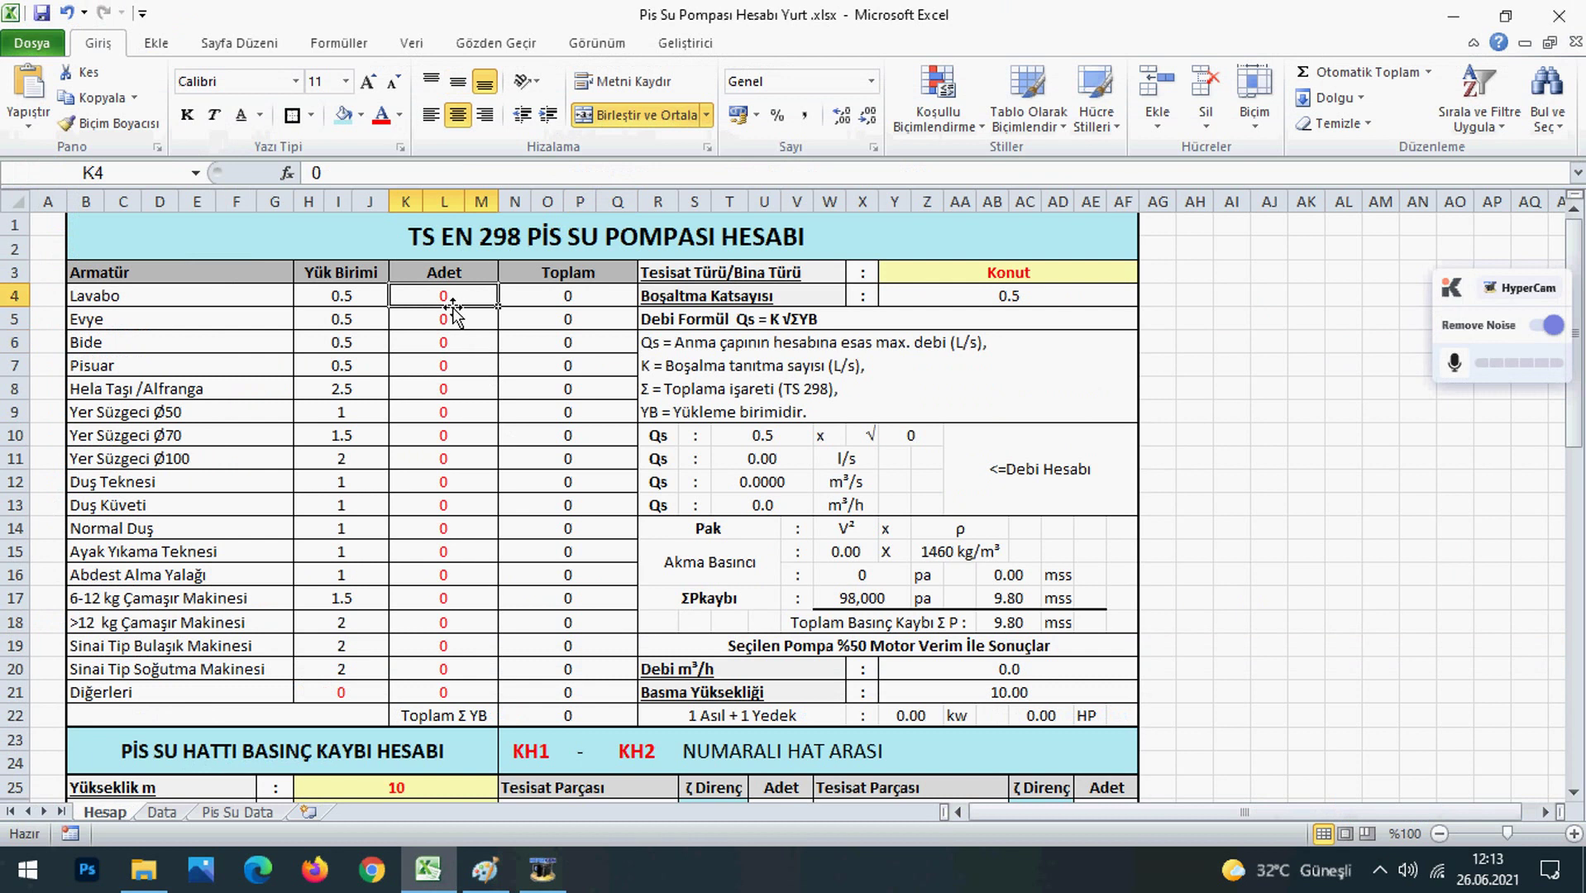
pyautogui.write('50')
pyautogui.press('Return')
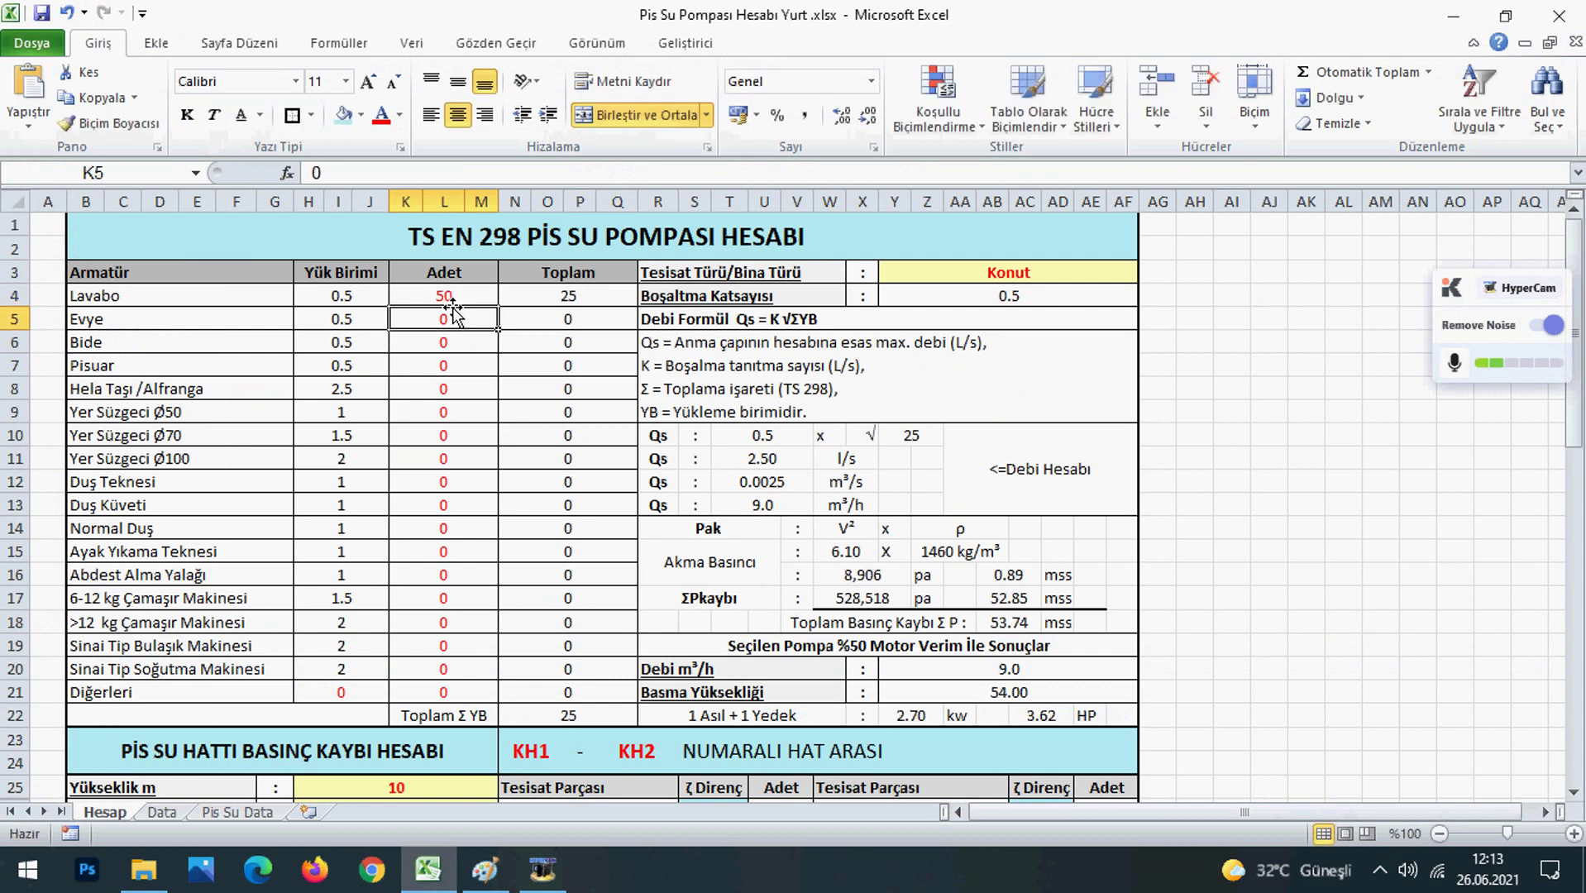
# Check the toilet count in the Paint sketch and enter 50 as the Hela Taşı/Alfranga quantity in Excel
pyautogui.click(472, 879)
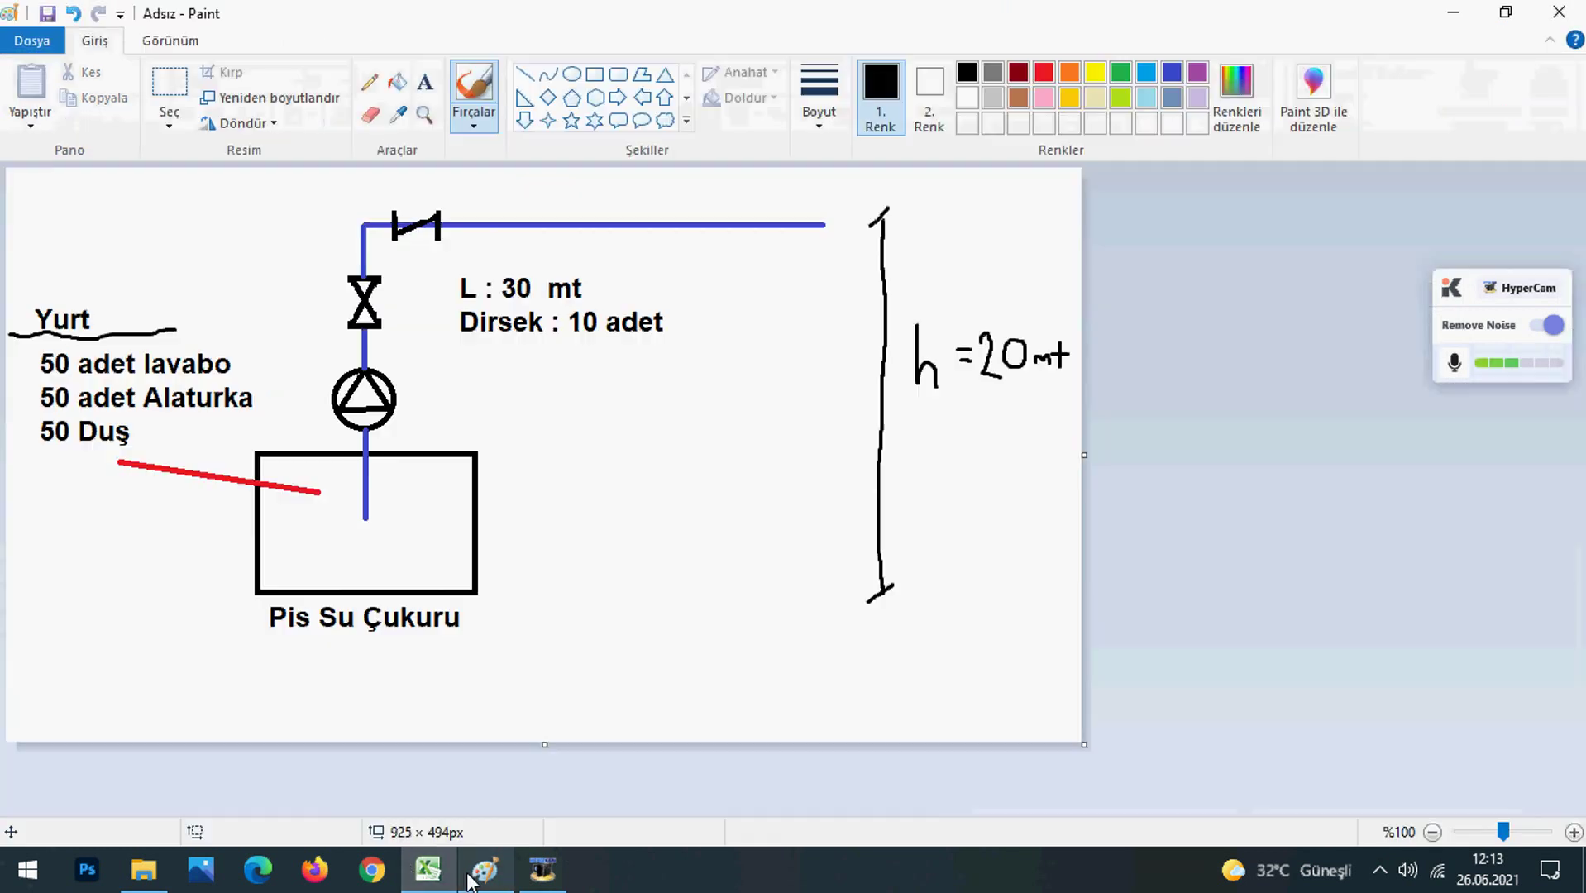
pyautogui.click(428, 870)
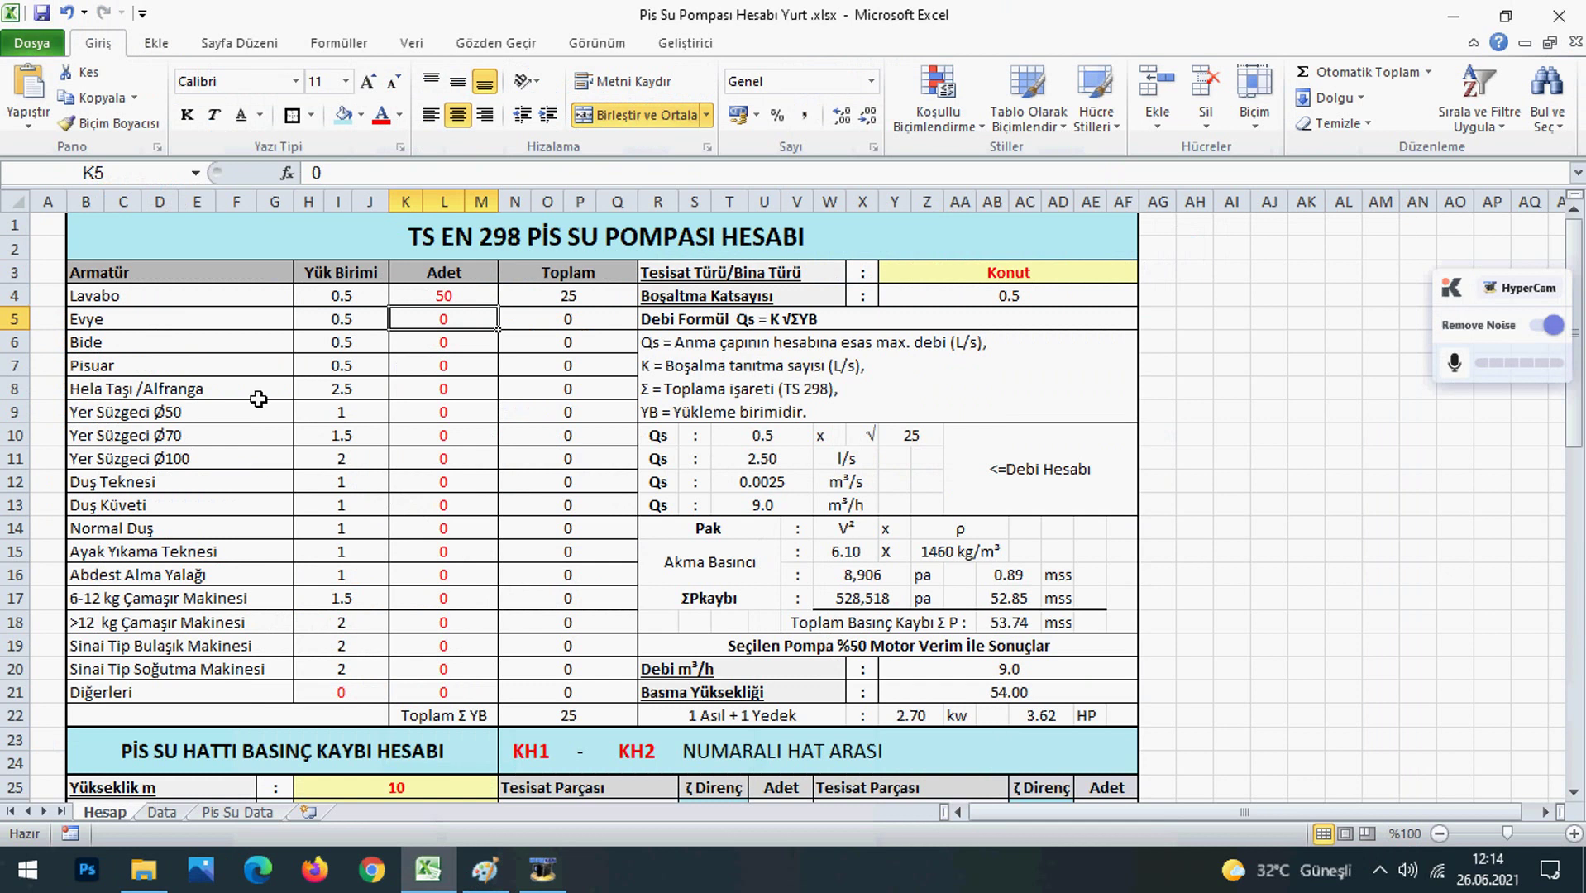
pyautogui.click(454, 385)
pyautogui.write('50')
pyautogui.press('Return')
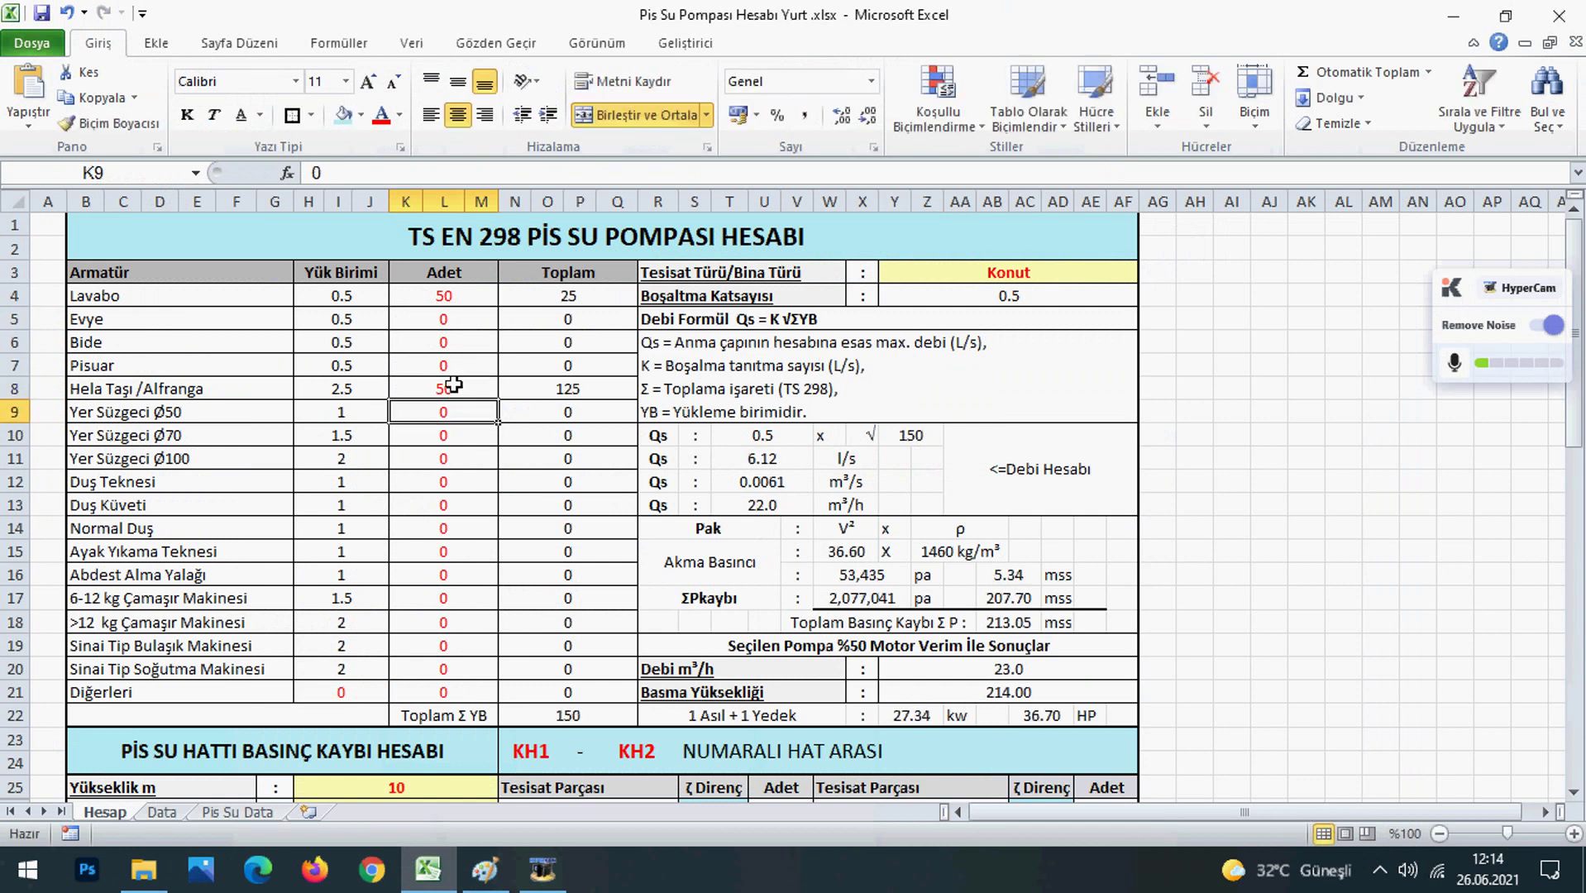
# Check the shower count in the Paint sketch, enter 50 as the Normal Duş quantity in Excel and view the load unit total
pyautogui.click(477, 873)
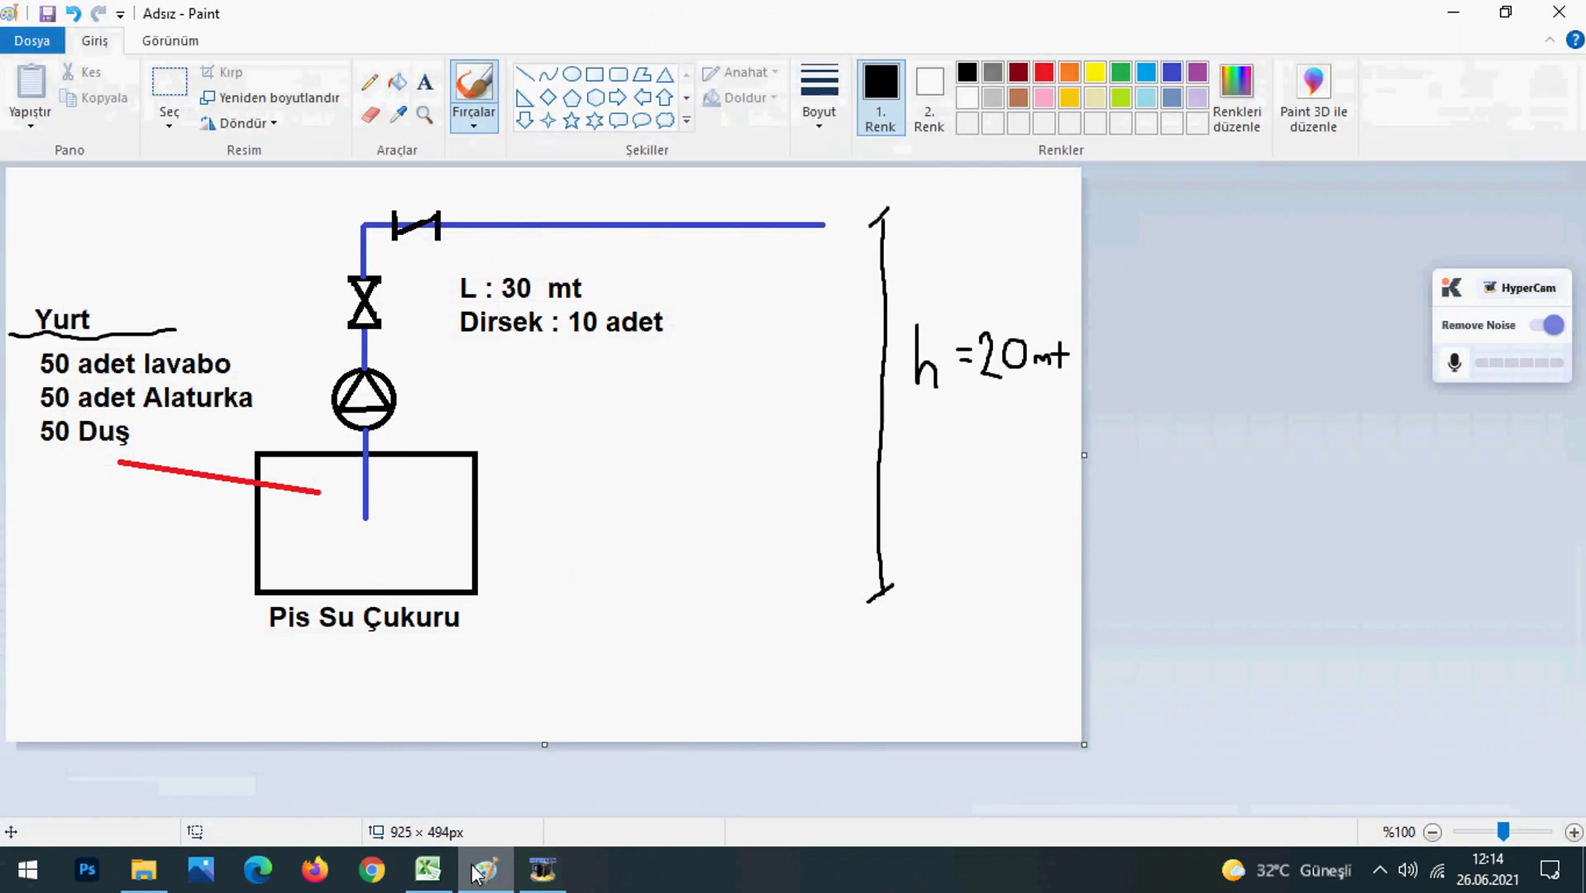
pyautogui.click(478, 873)
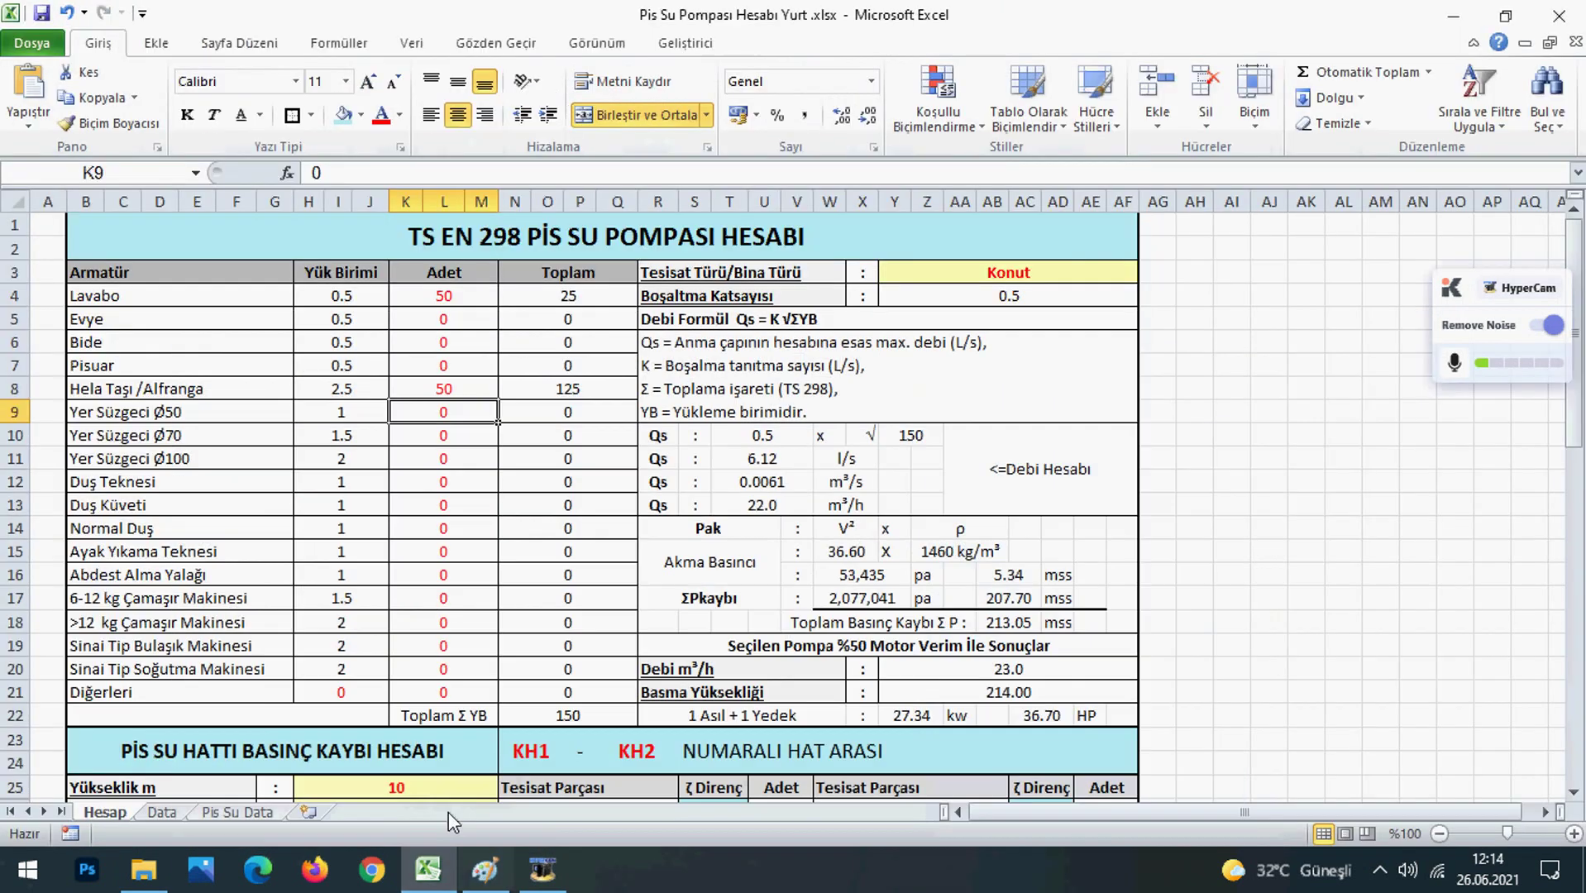
pyautogui.click(186, 528)
pyautogui.click(426, 527)
pyautogui.write('50')
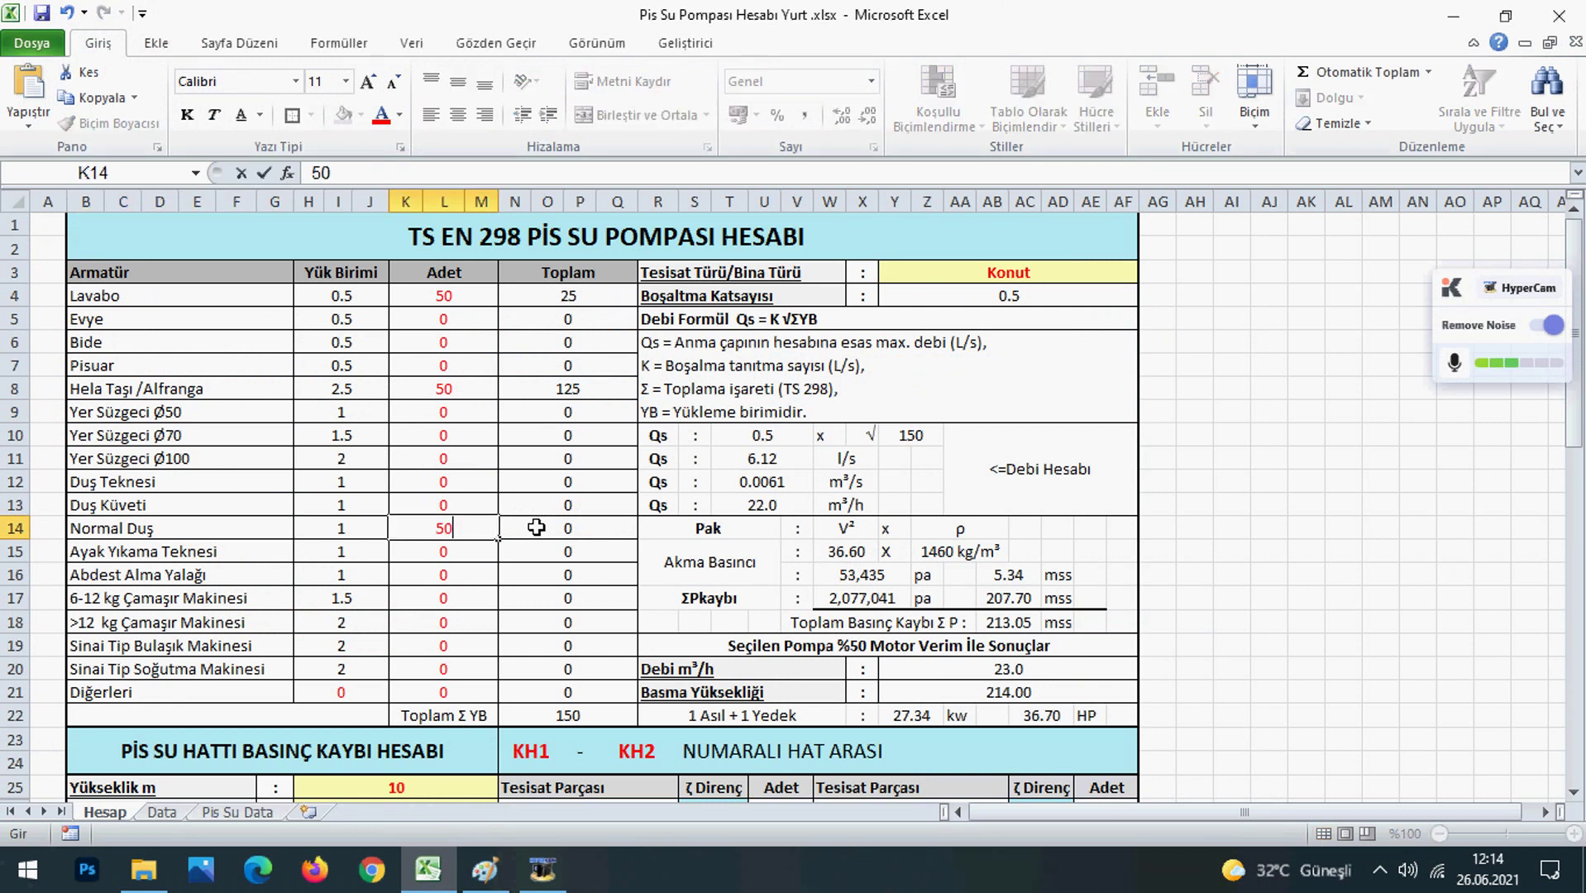
pyautogui.press('Return')
pyautogui.click(597, 716)
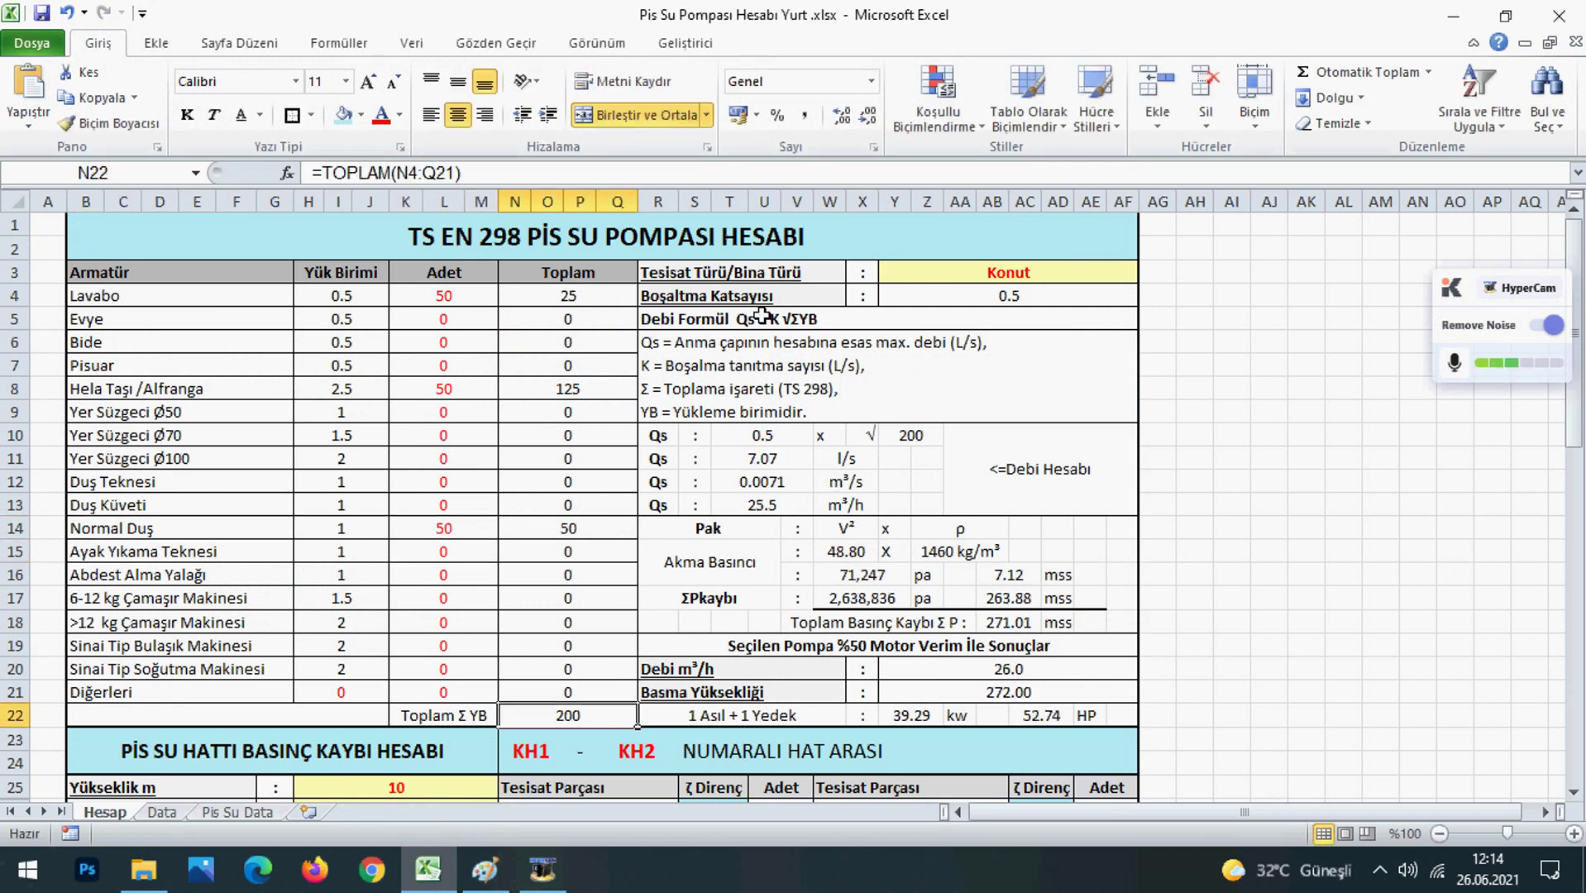
# Set the Tesisat Türü/Bina Türü to Yurt and inspect the discharge coefficient and the hourly flow rate
pyautogui.click(1055, 273)
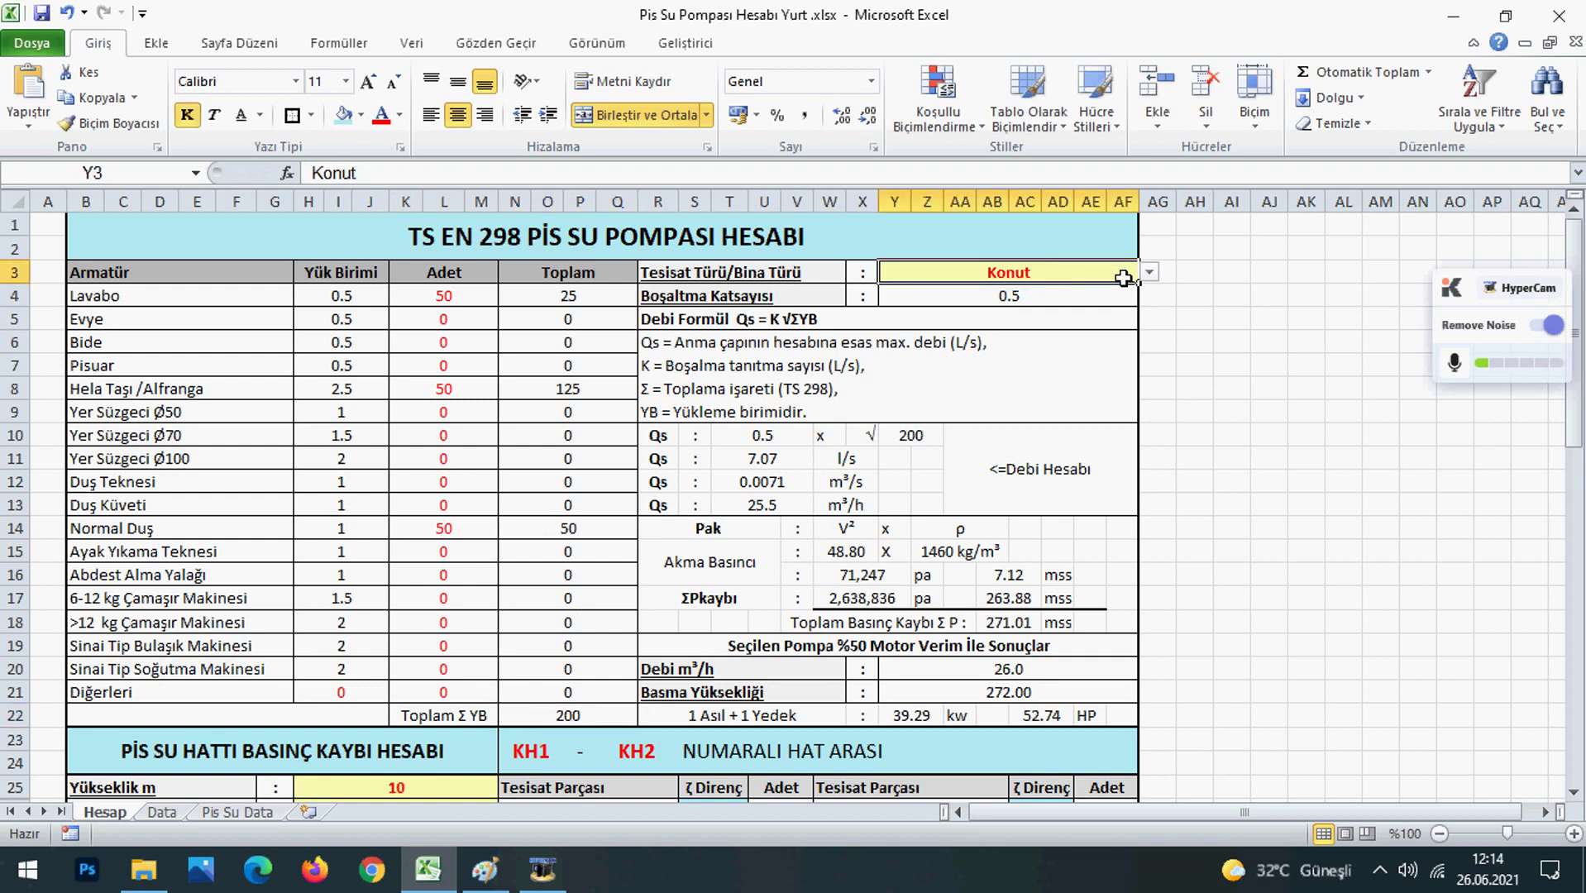
pyautogui.click(1148, 274)
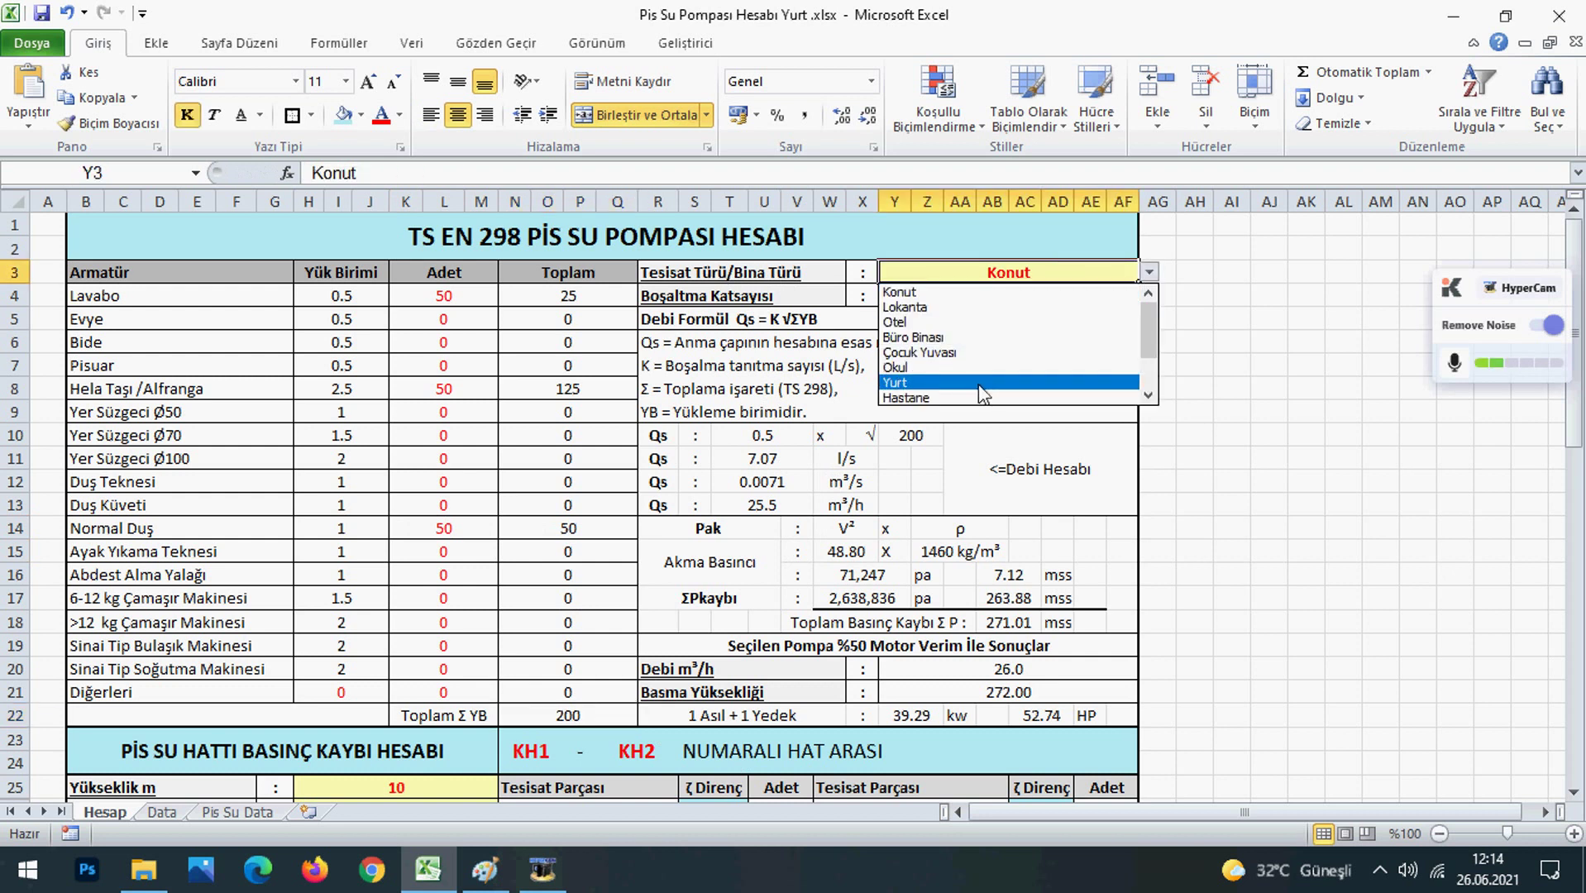
pyautogui.click(1005, 377)
pyautogui.click(1089, 287)
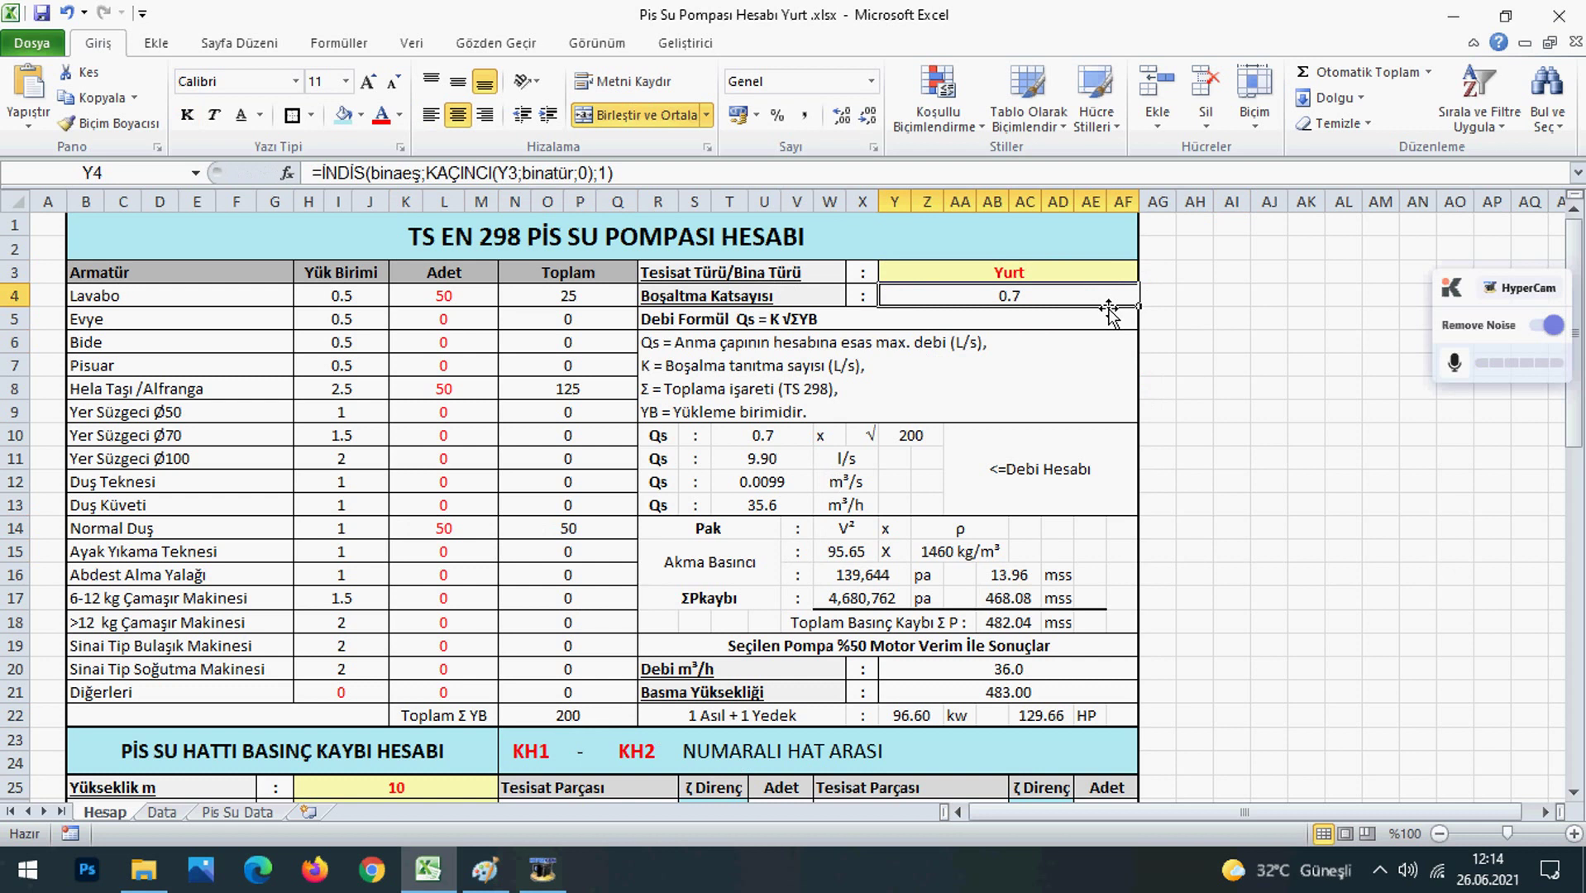
pyautogui.click(767, 507)
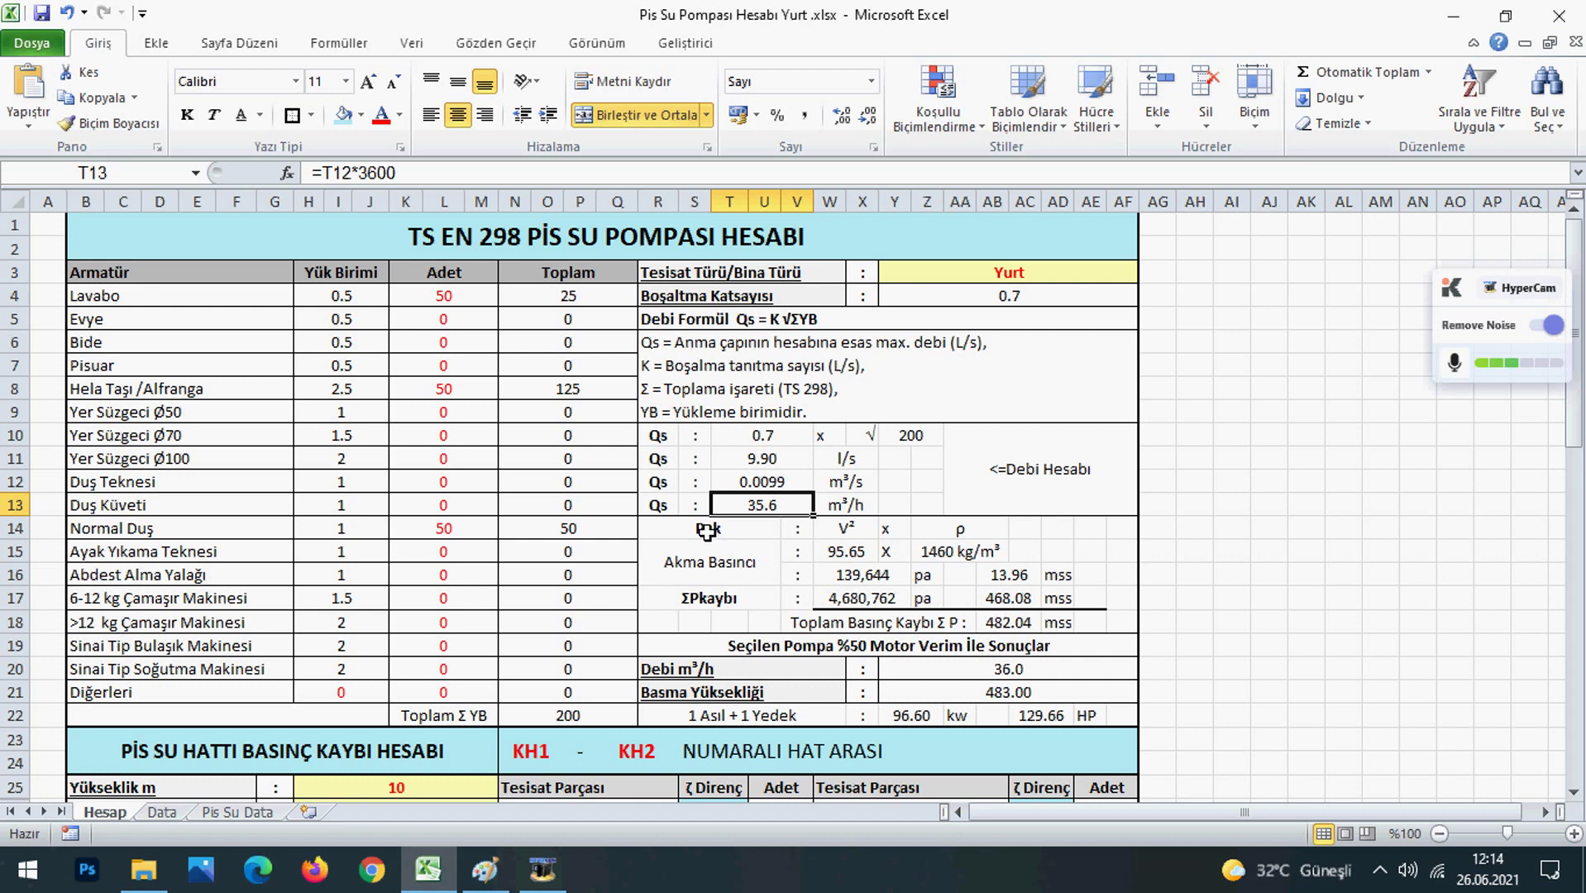
# Set Yükseklik m to 20 in the pressure loss section and check it against the height in the Paint sketch
pyautogui.moveTo(707, 533); pyautogui.dragTo(1034, 715)
pyautogui.click(1456, 668)
pyautogui.scroll(-4, 947, 555)
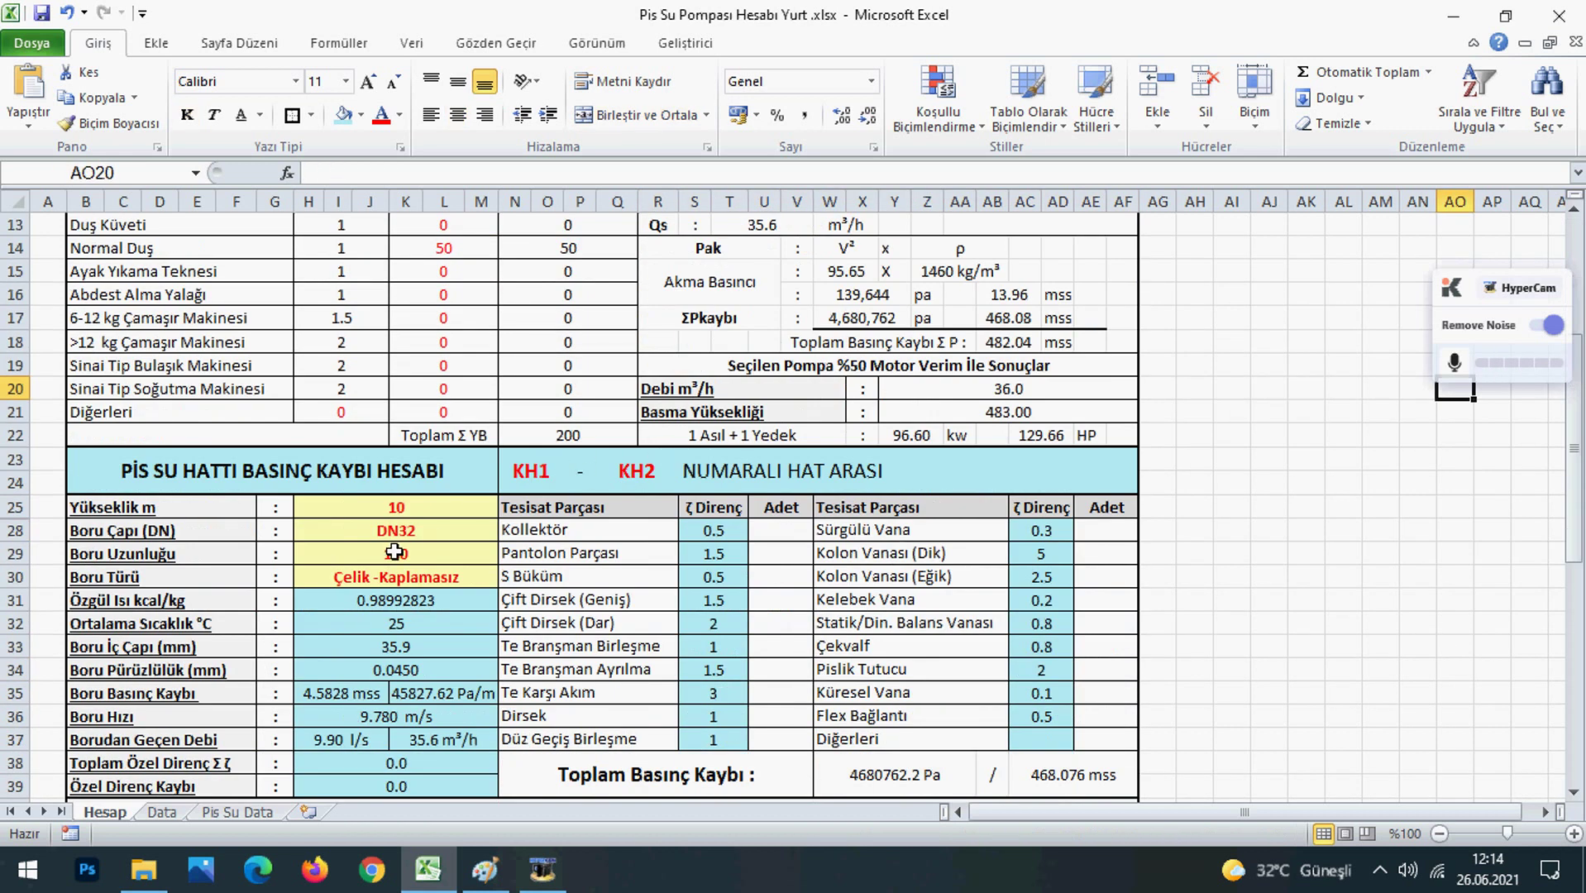
pyautogui.scroll(-2, 401, 567)
pyautogui.click(446, 367)
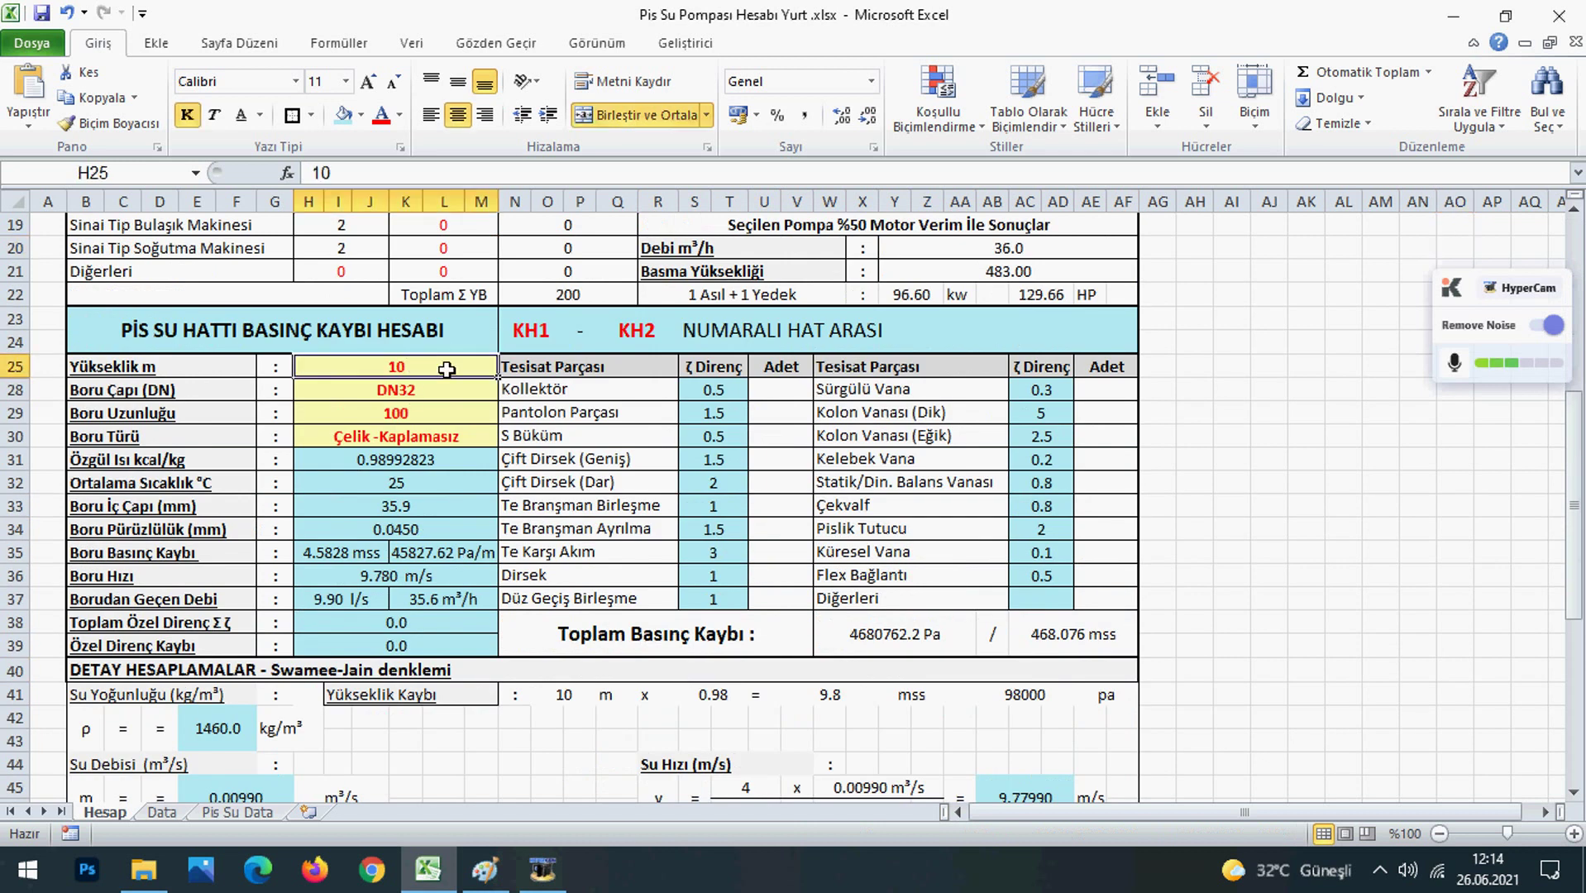
pyautogui.write('20')
pyautogui.press('Return')
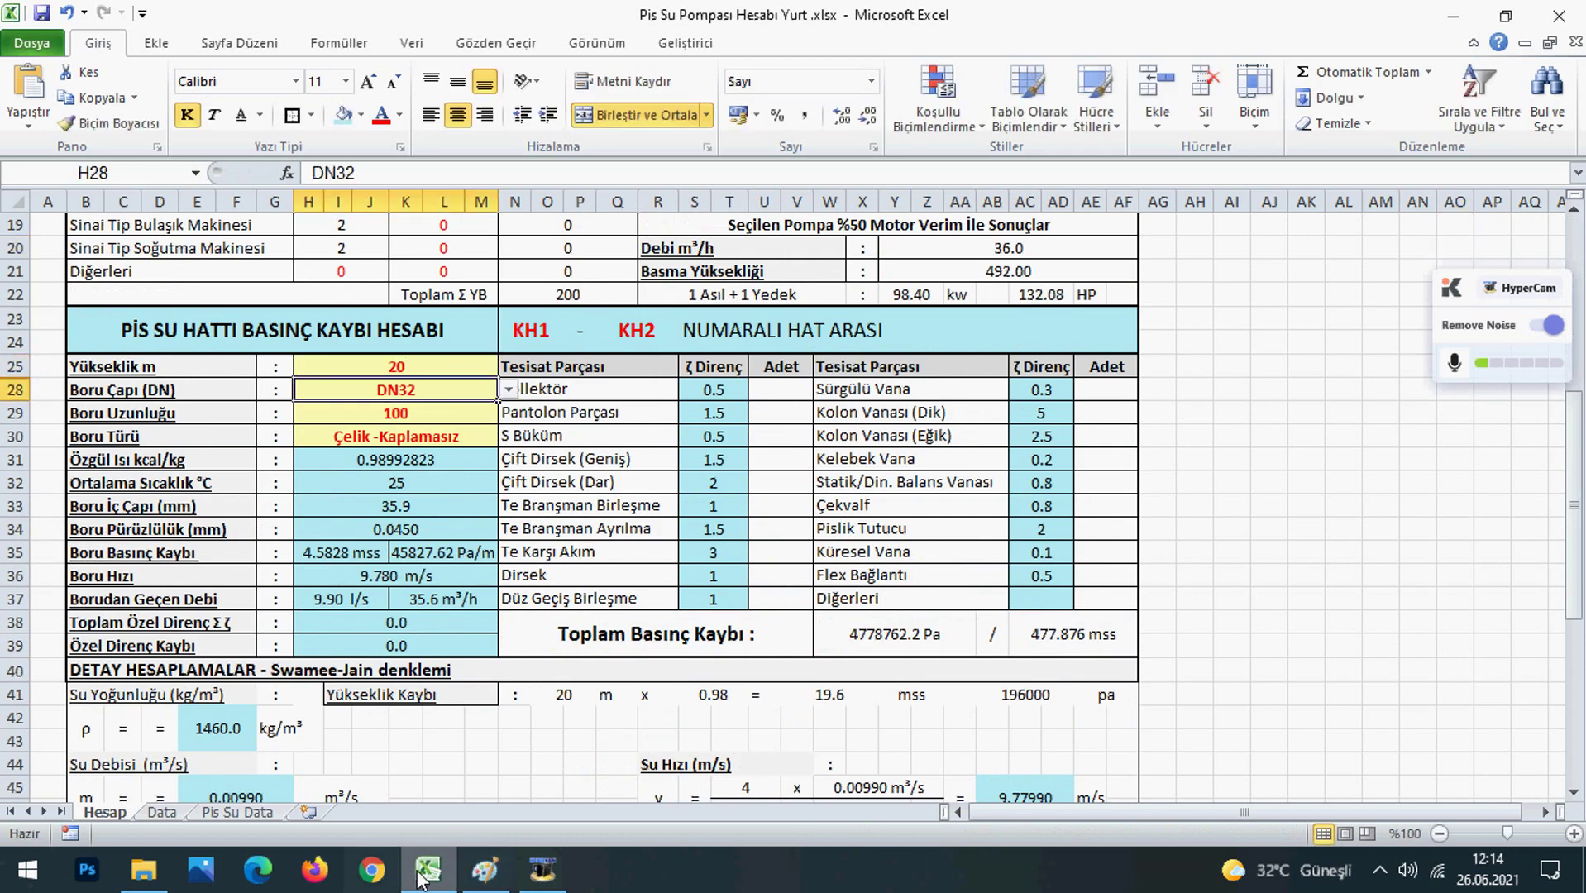
pyautogui.click(483, 870)
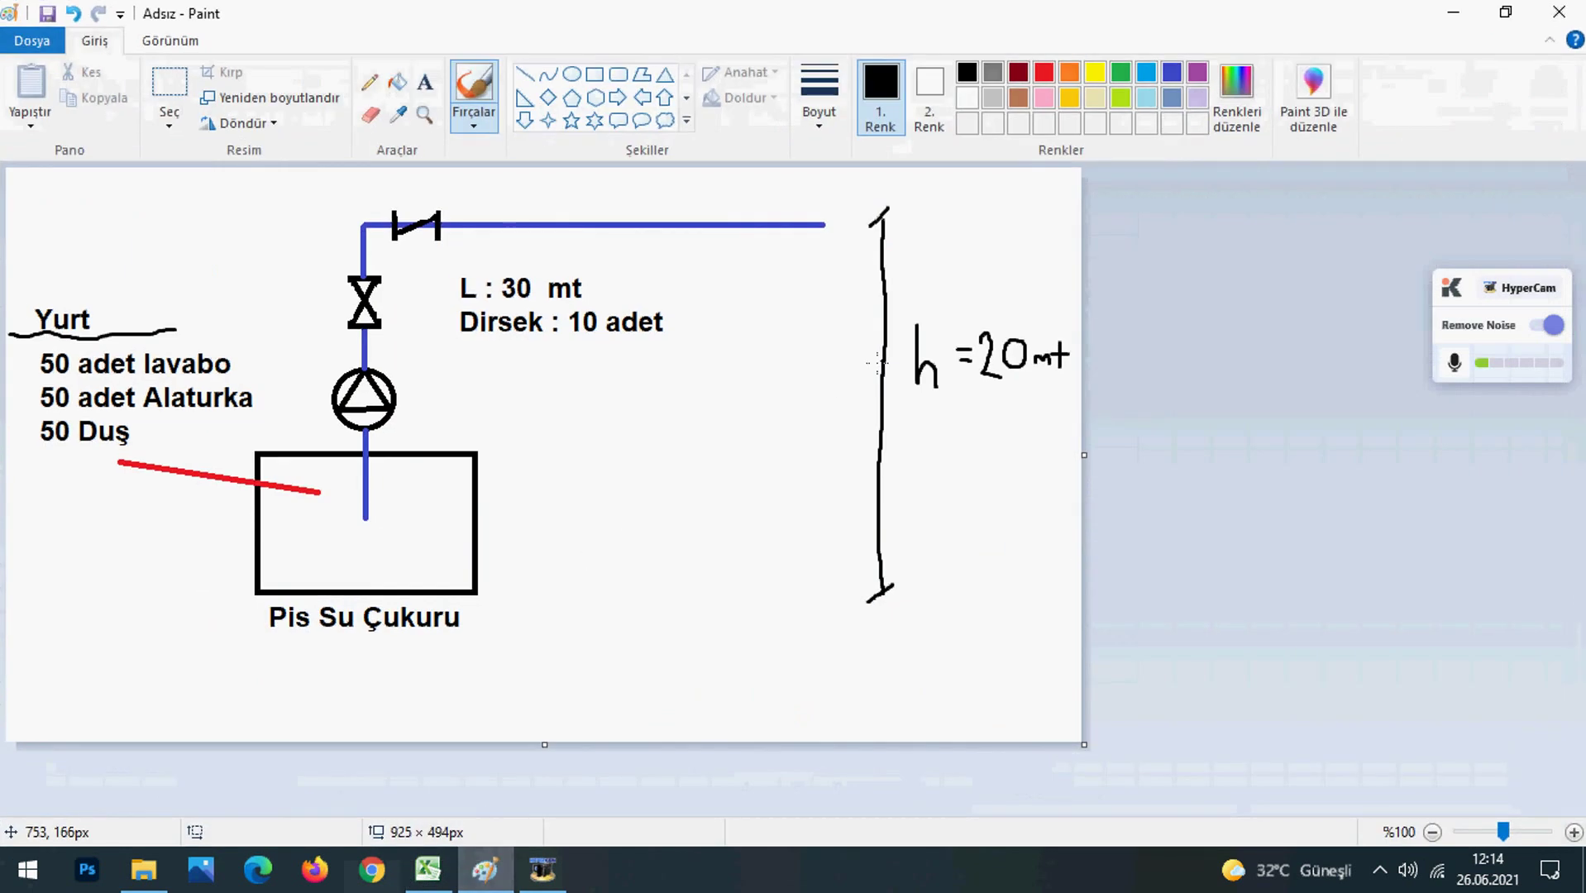
pyautogui.click(427, 870)
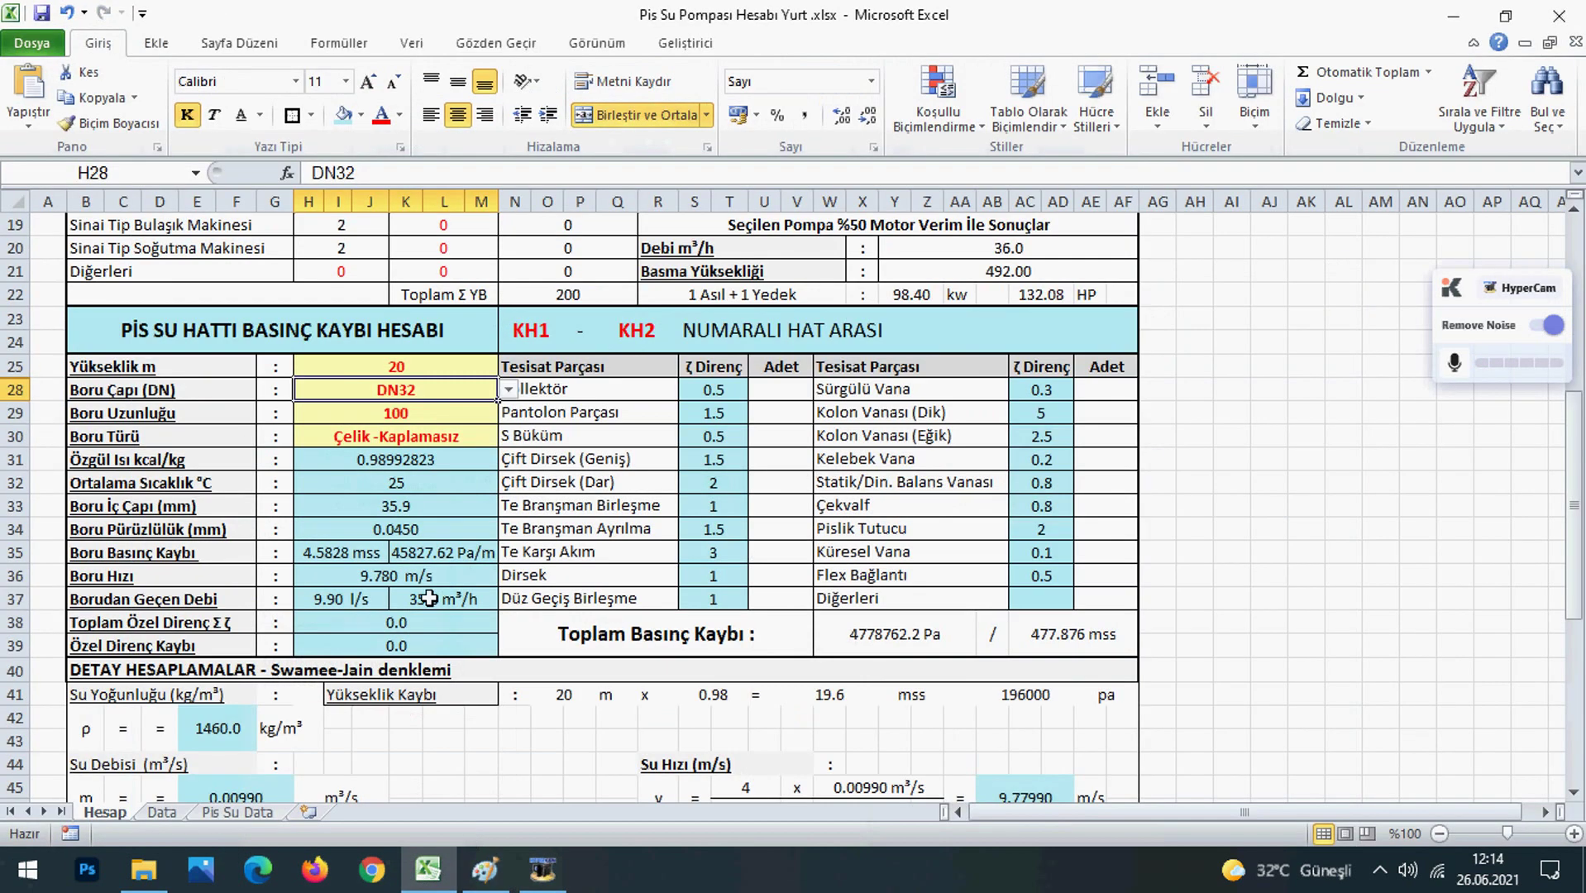
# Try the pipe diameters DN50, DN65 and DN80 in Boru Çapı and check the Boru Hızı value
pyautogui.click(371, 579)
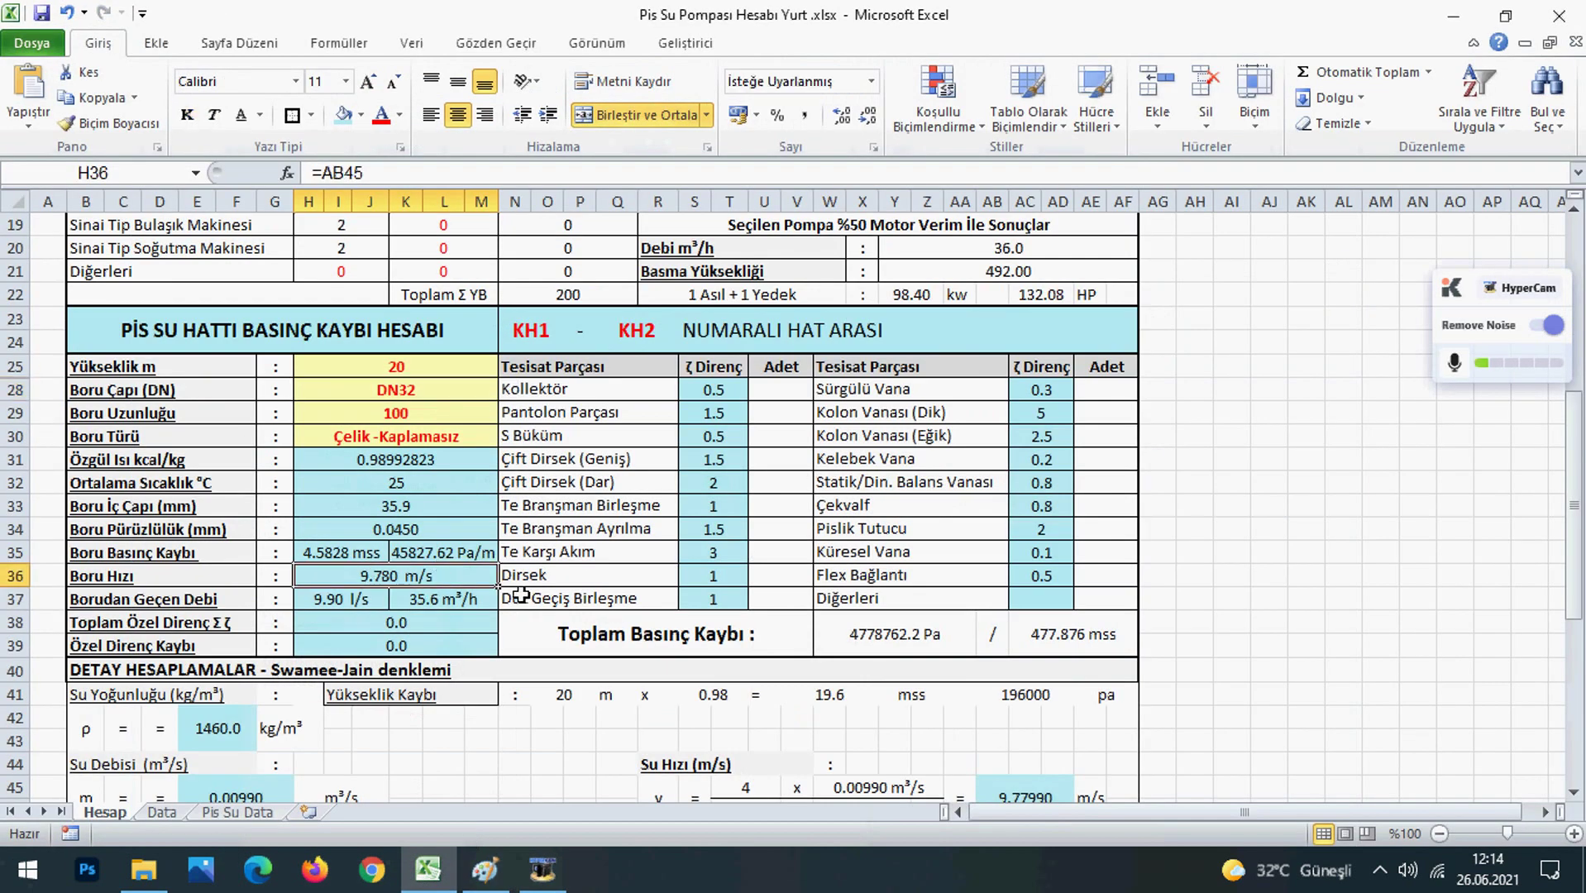
pyautogui.click(426, 390)
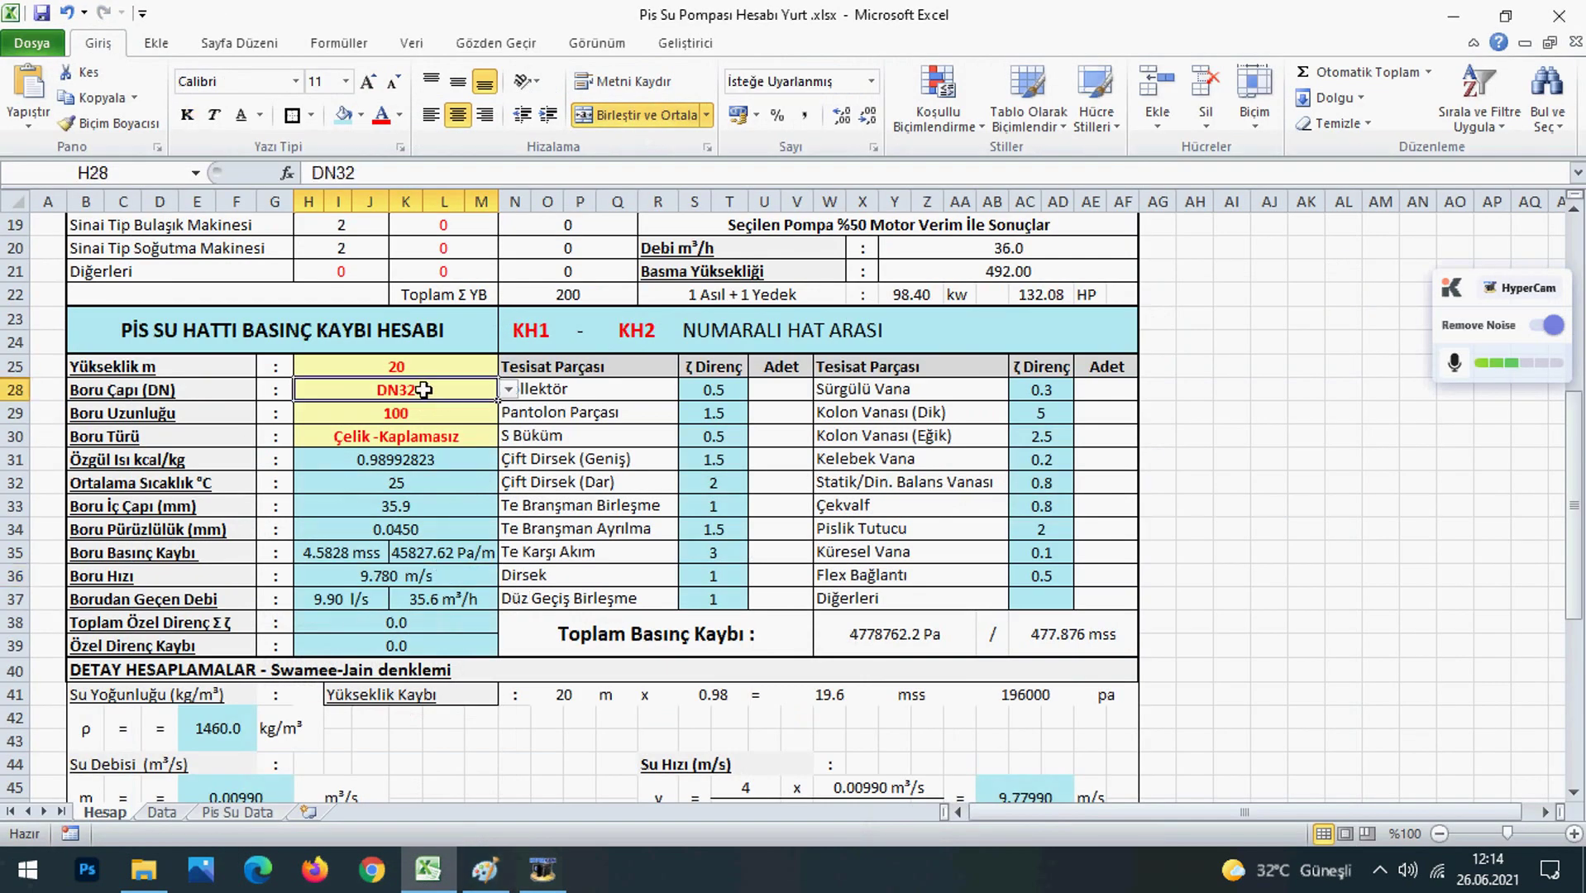
pyautogui.click(506, 390)
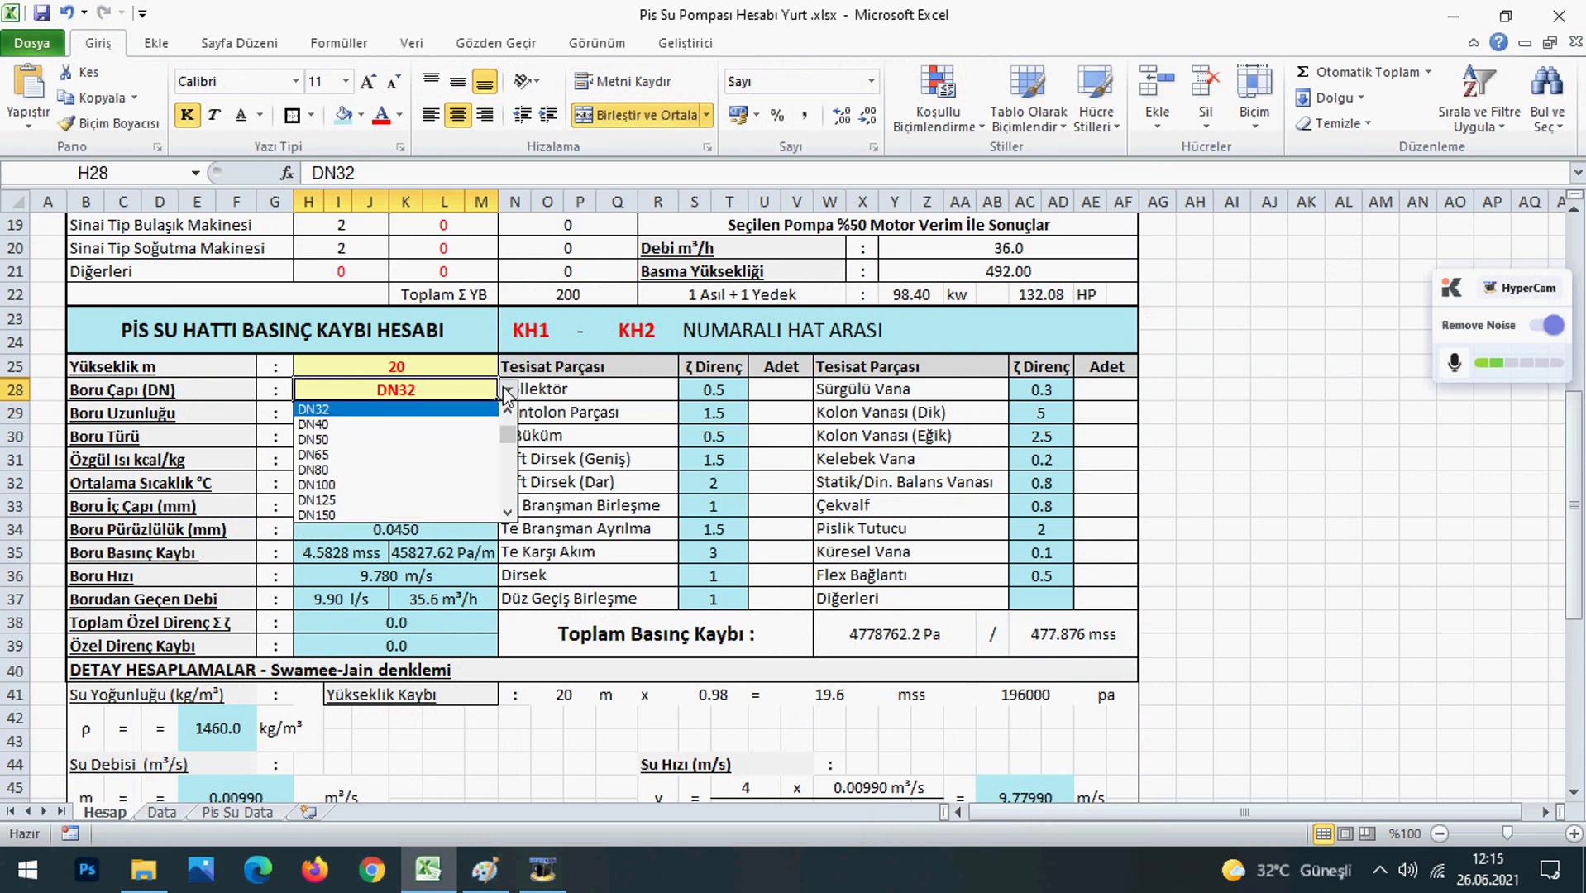
pyautogui.click(443, 440)
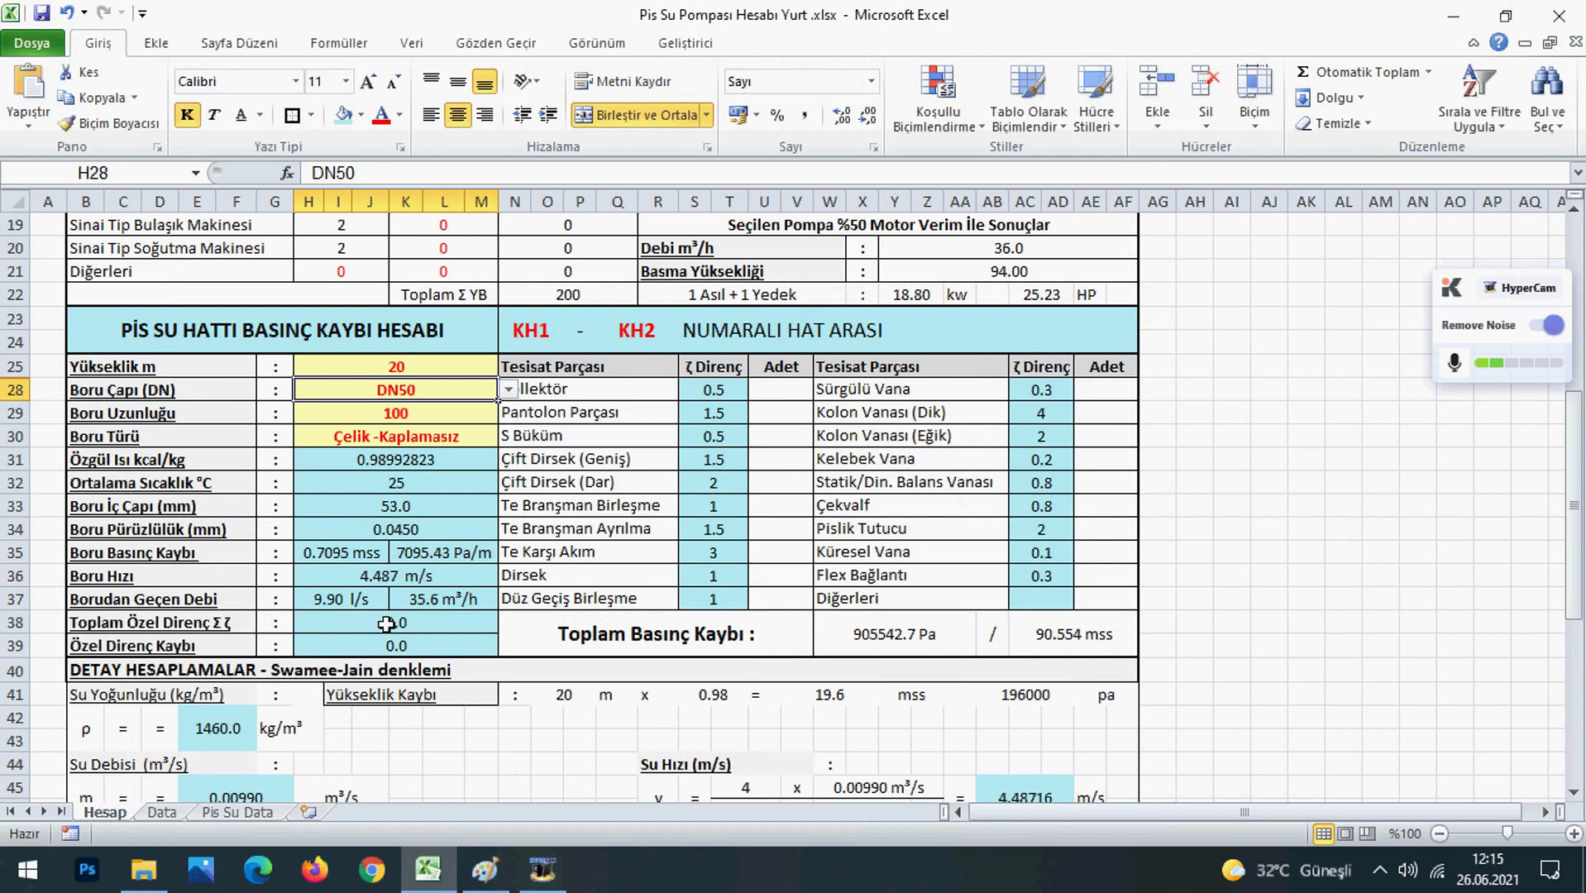
pyautogui.click(508, 390)
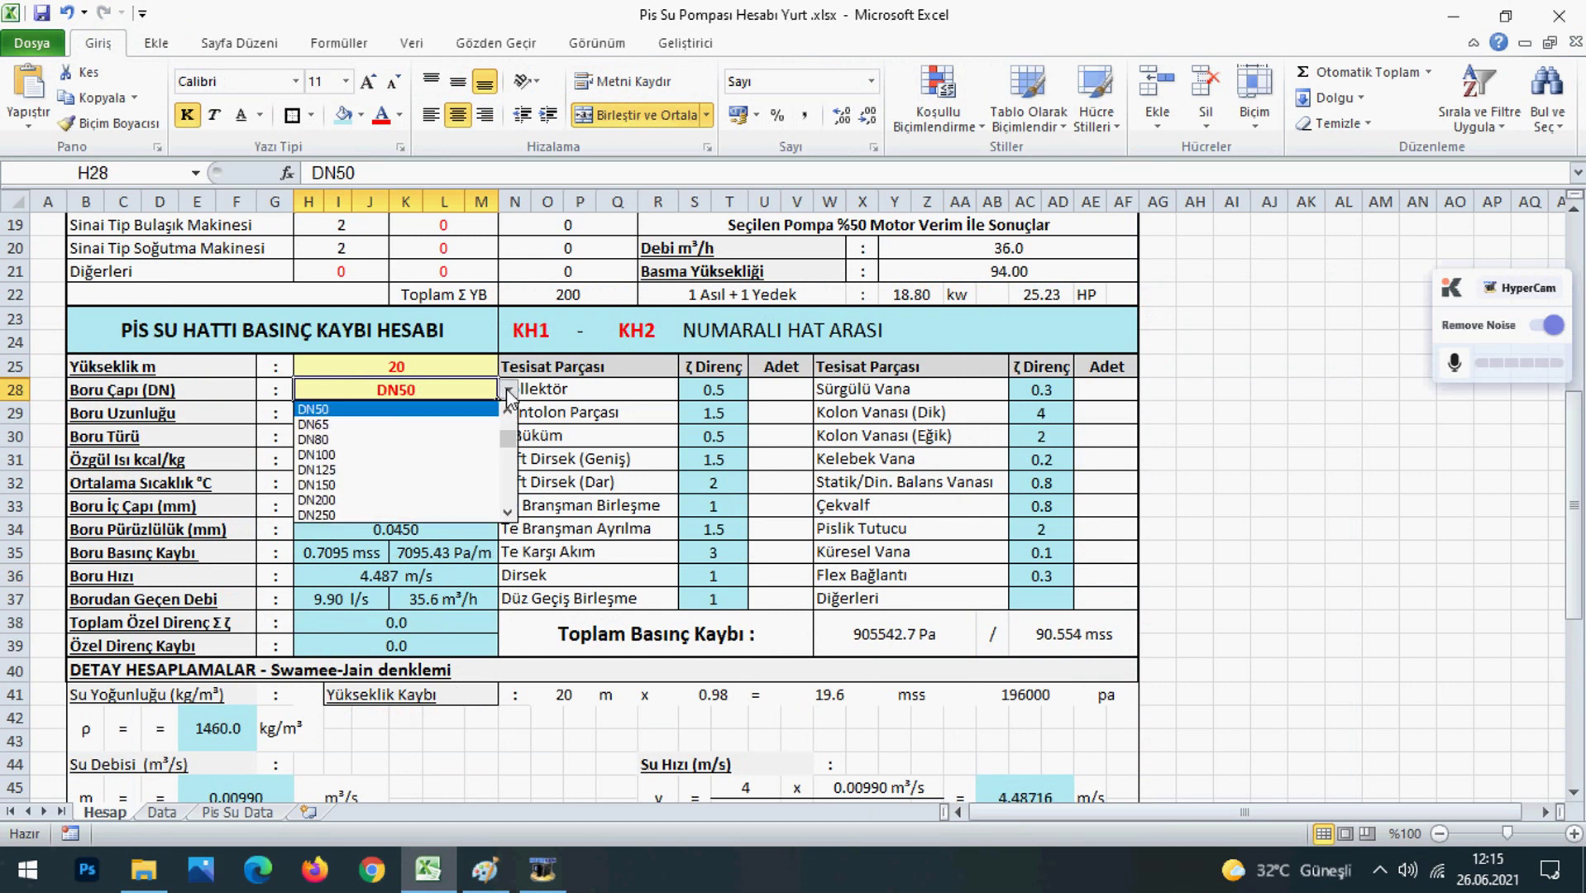
pyautogui.click(461, 425)
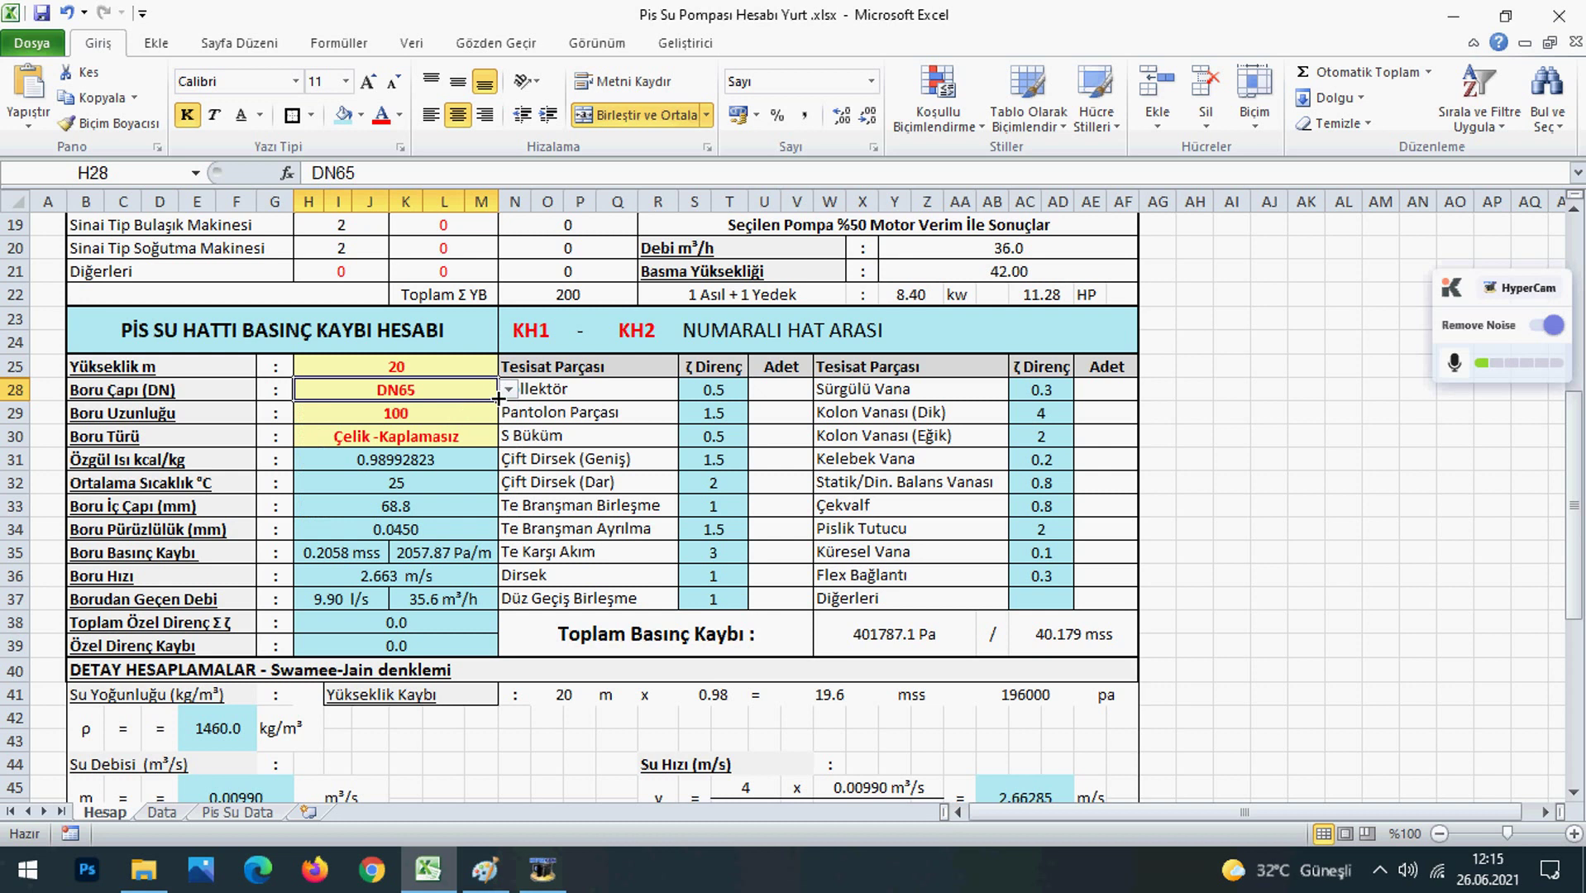
pyautogui.click(508, 390)
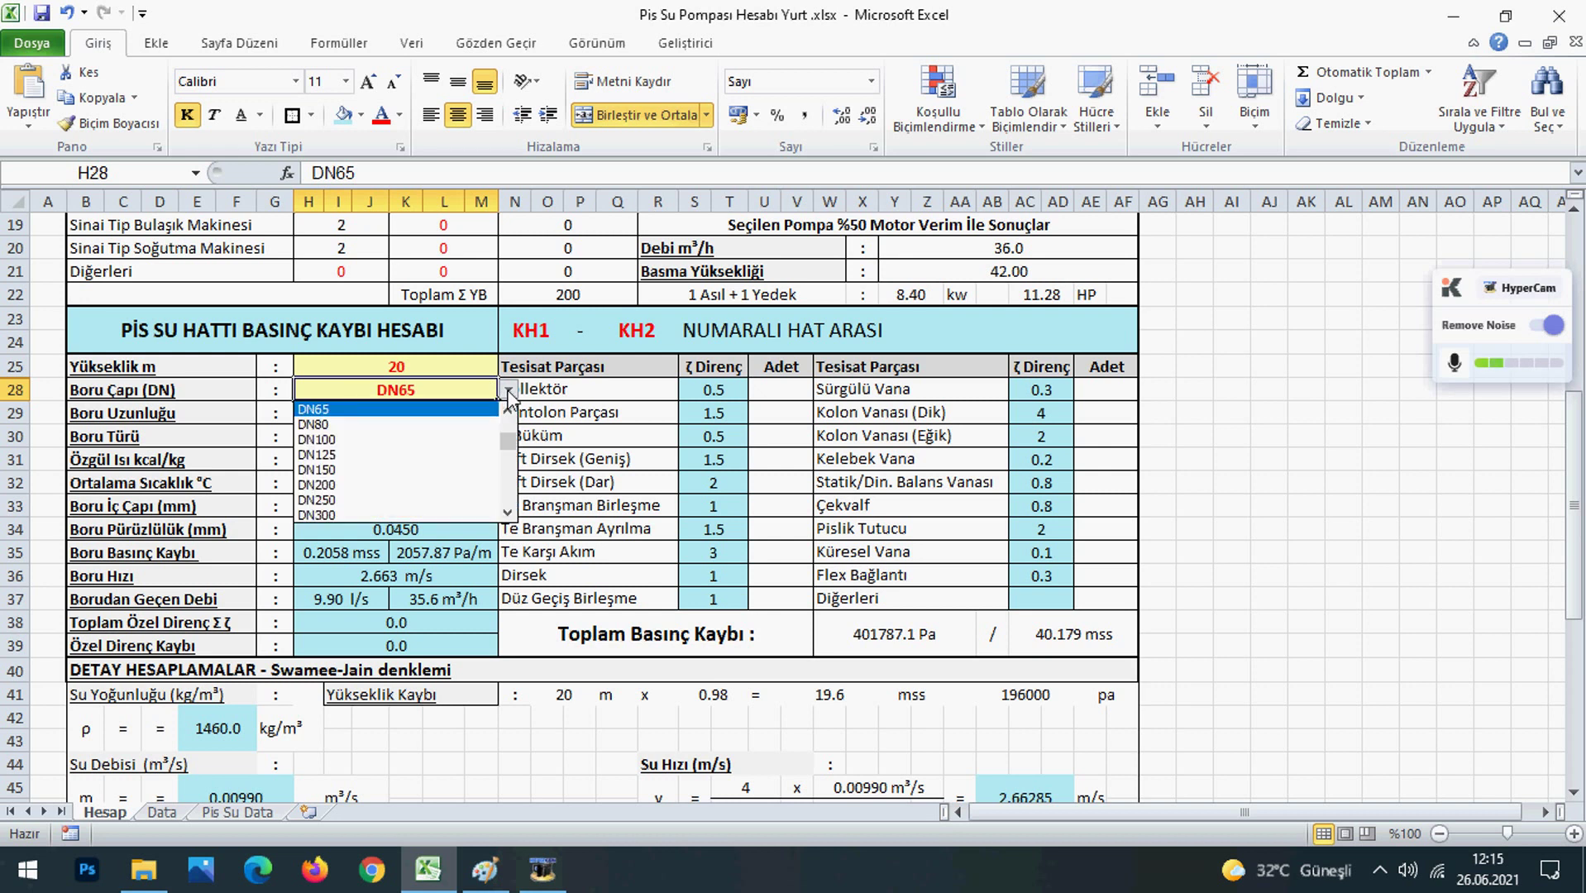
pyautogui.click(454, 424)
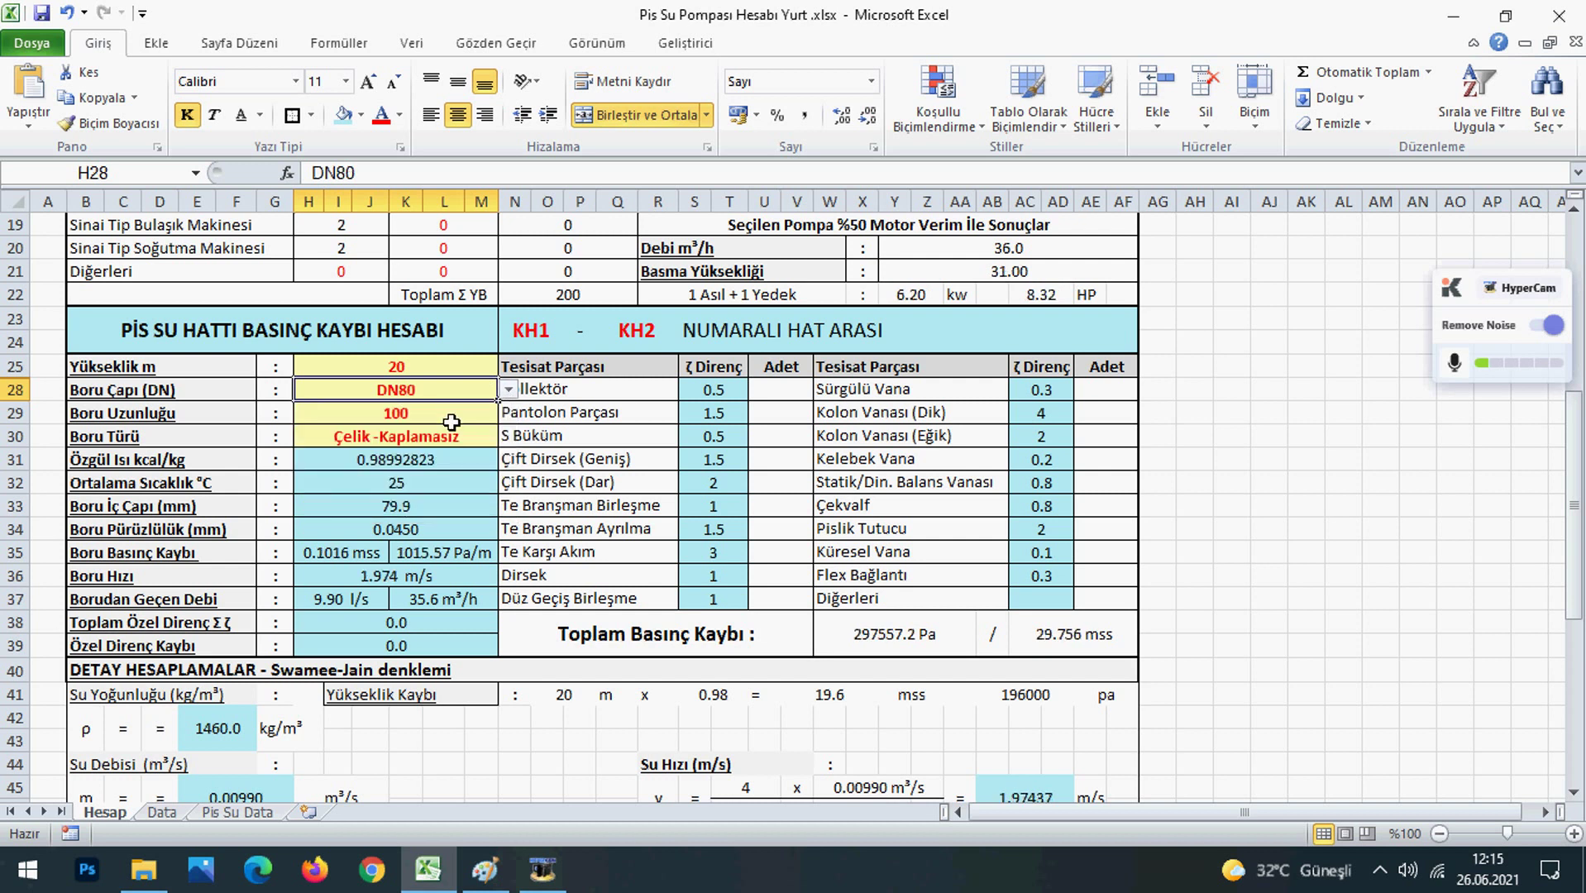
pyautogui.click(454, 510)
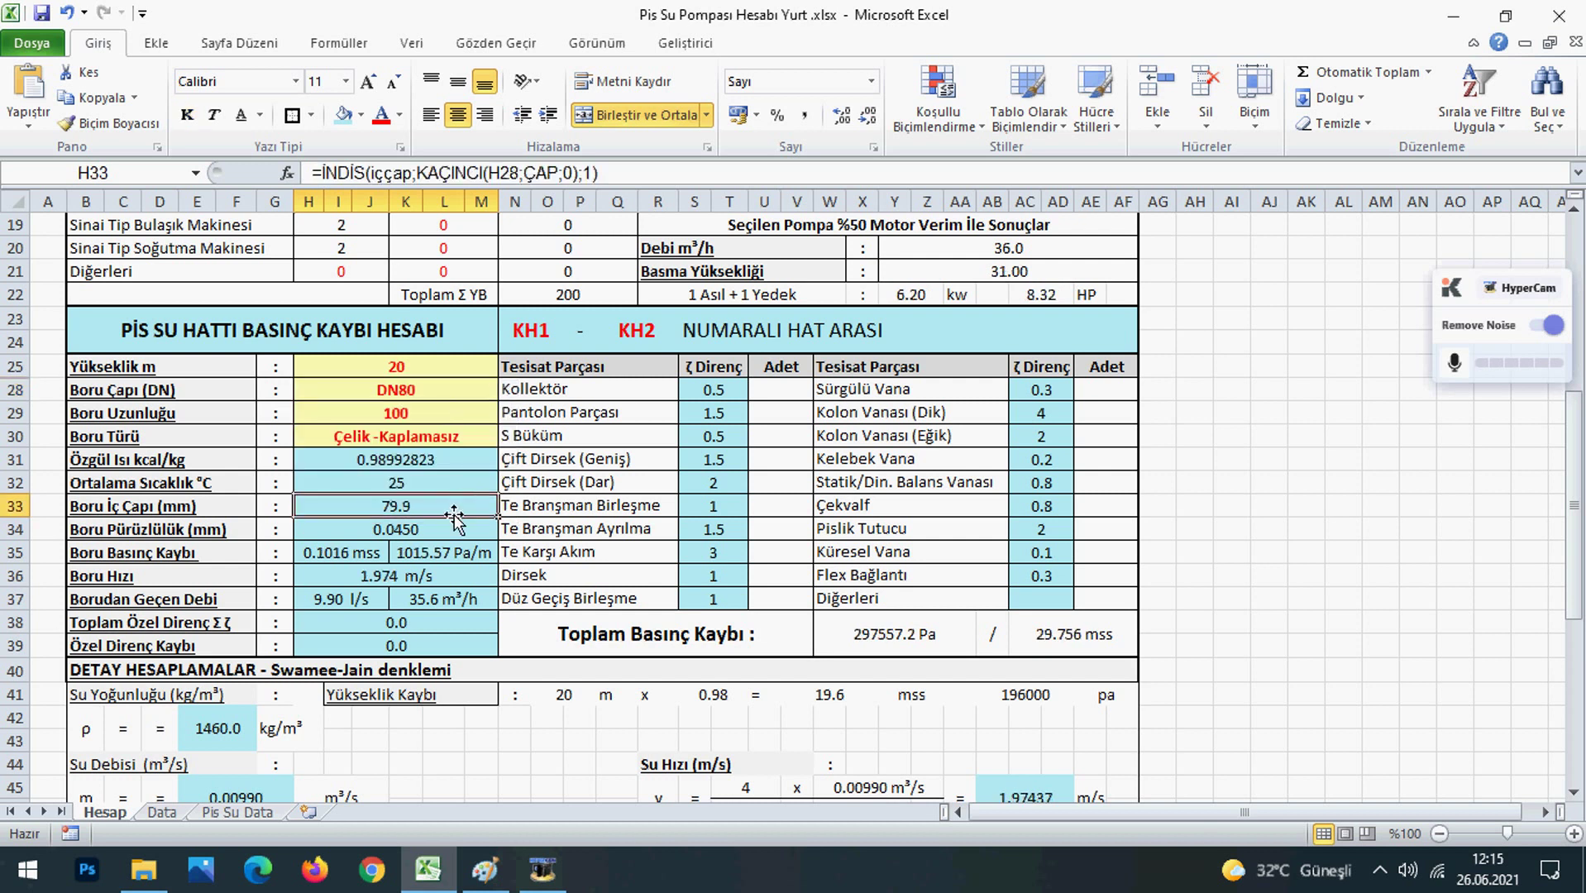
pyautogui.click(400, 579)
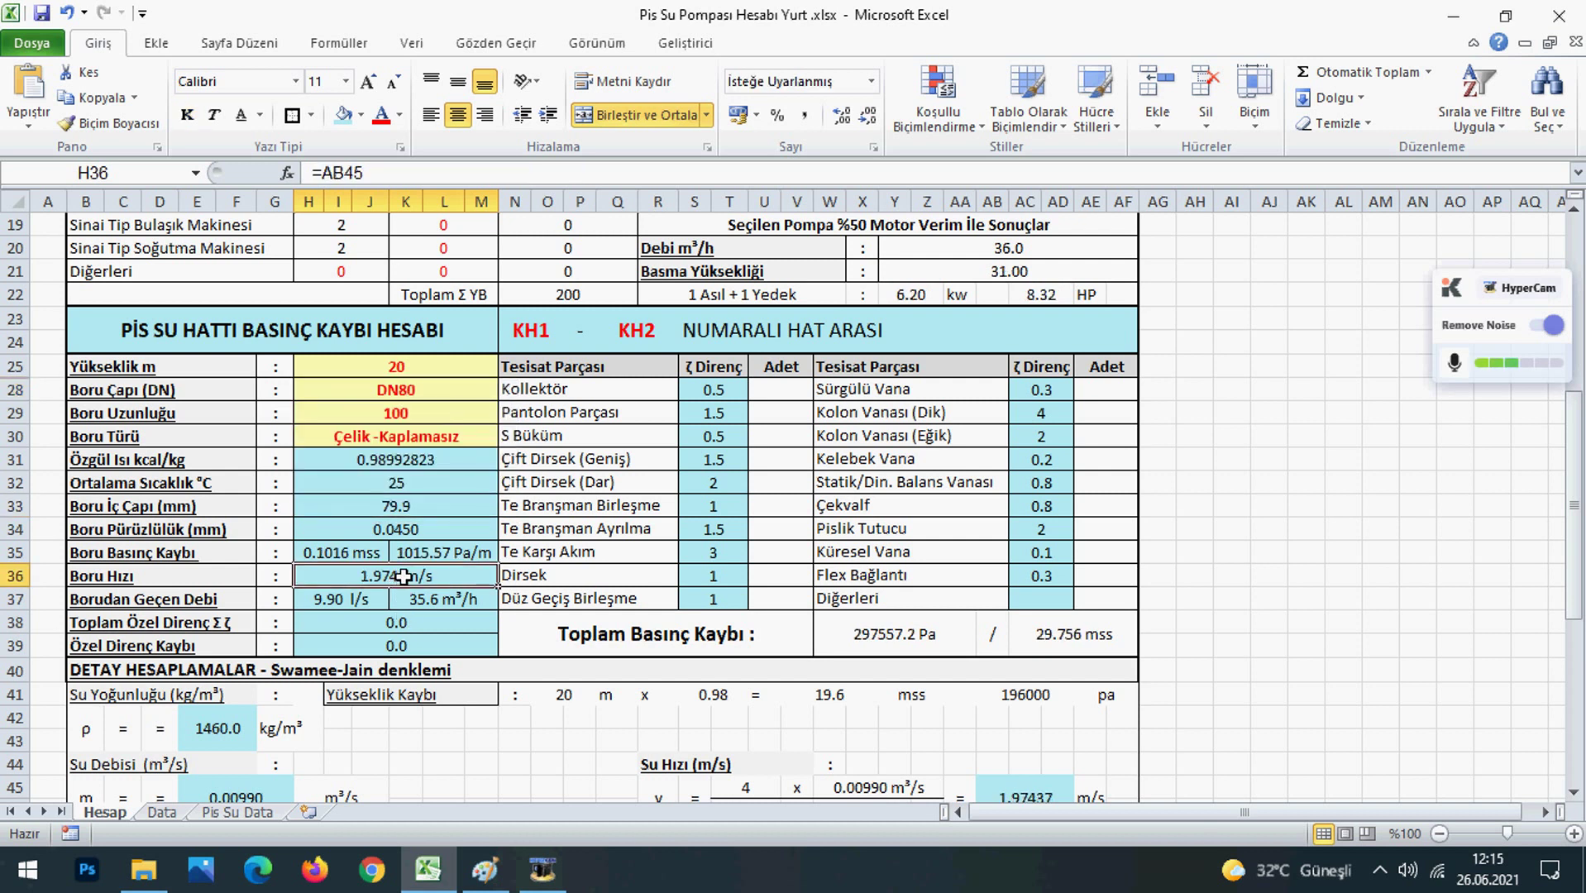
# Set Boru Çapı (DN) to DN100 and check the pipe velocity in Boru Hızı
pyautogui.click(443, 393)
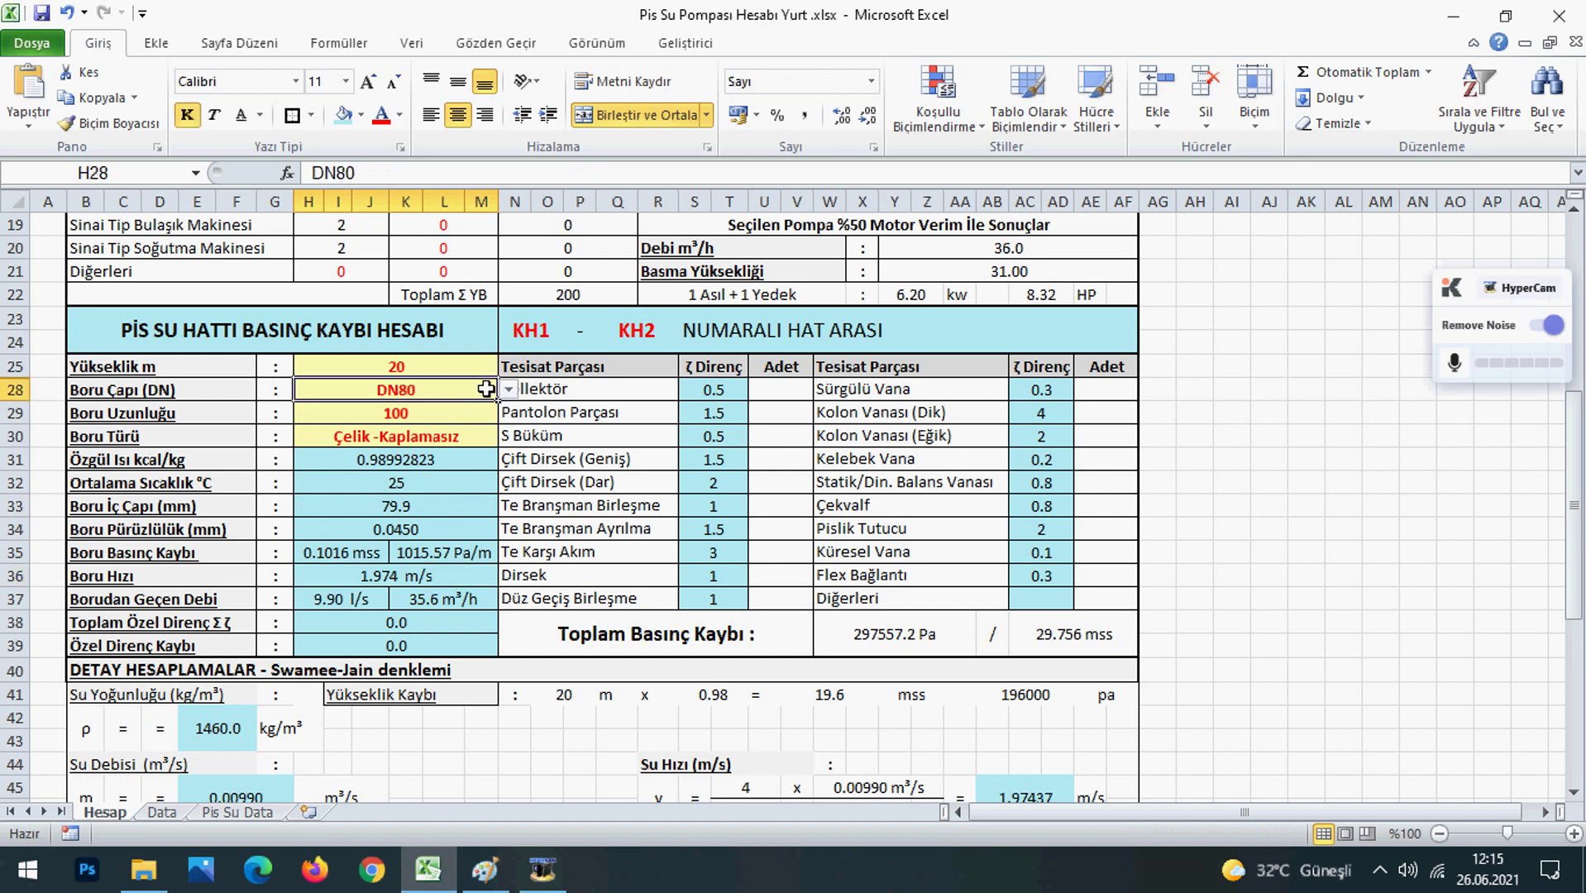
pyautogui.click(508, 390)
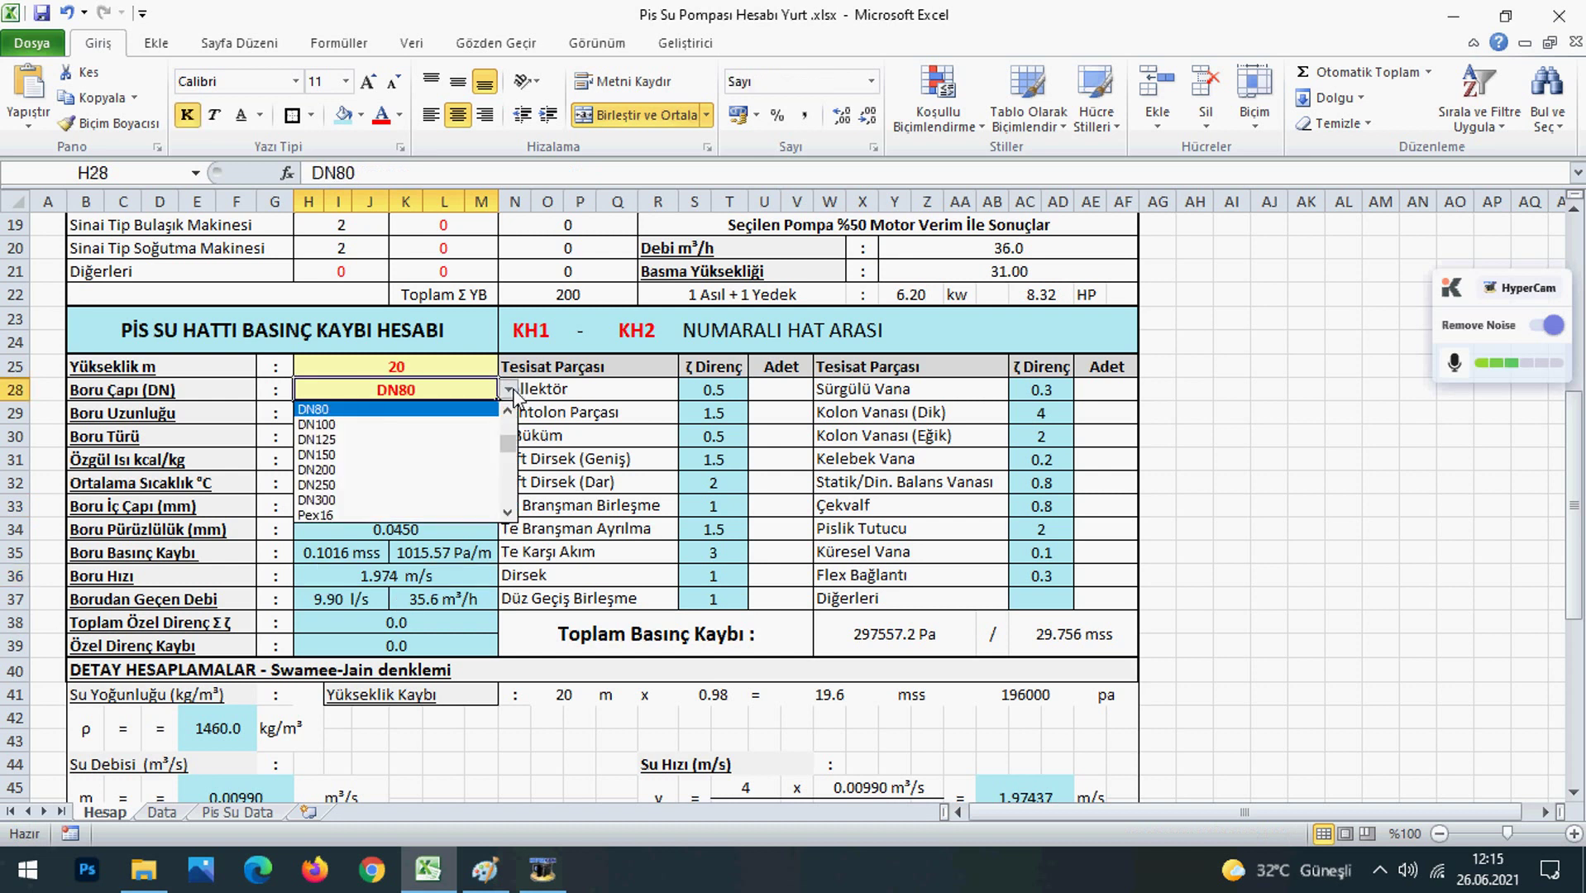
pyautogui.click(444, 423)
pyautogui.click(408, 578)
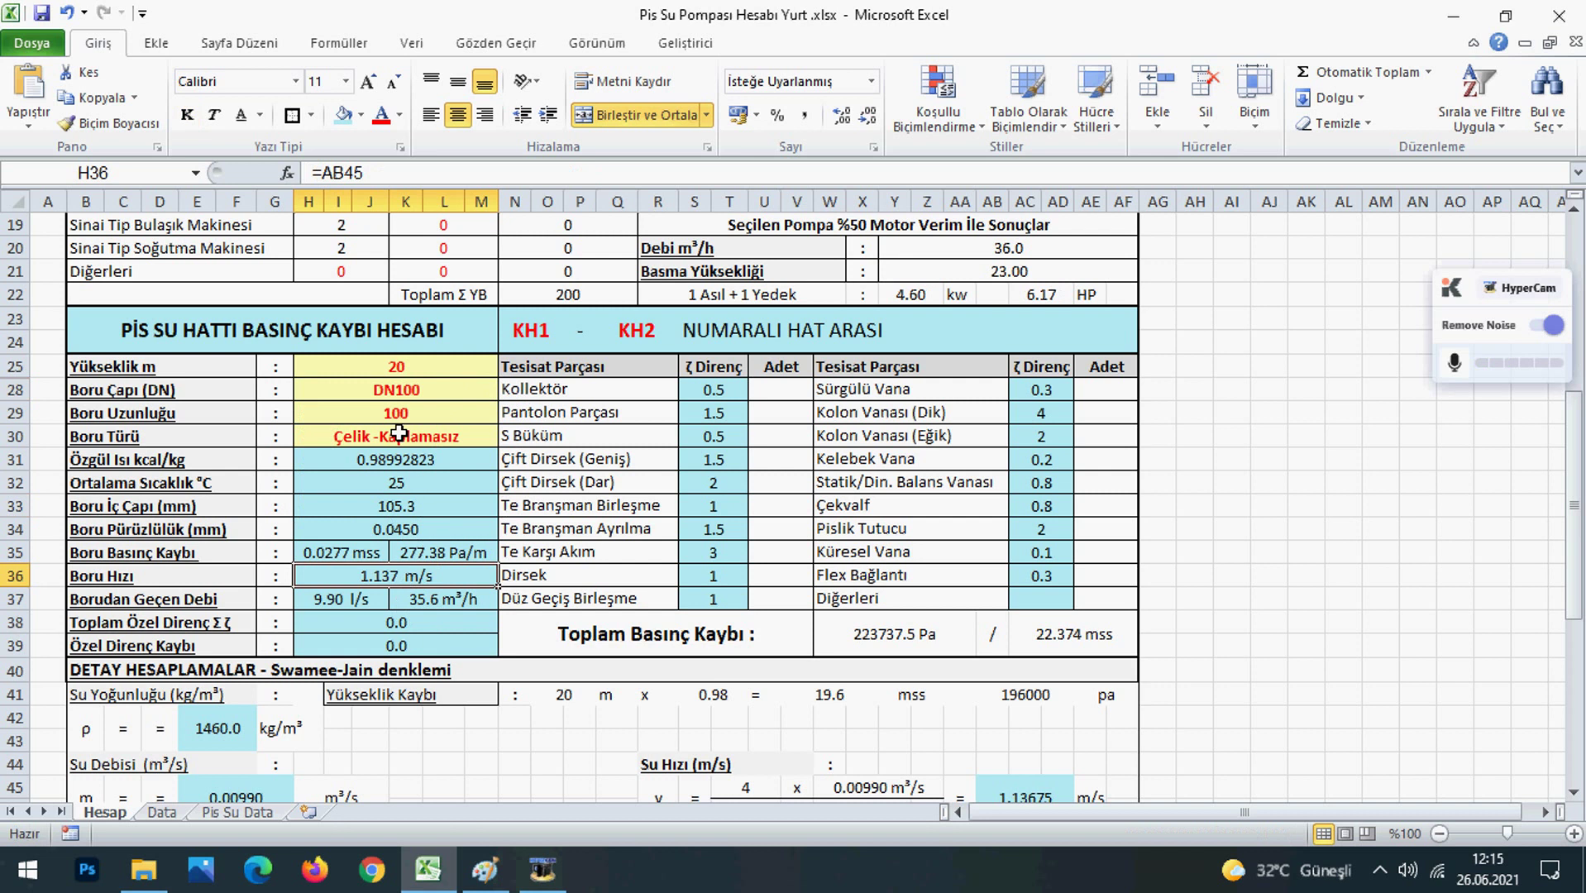
# Set Boru Uzunluğu to 30
pyautogui.click(419, 412)
pyautogui.write('3')
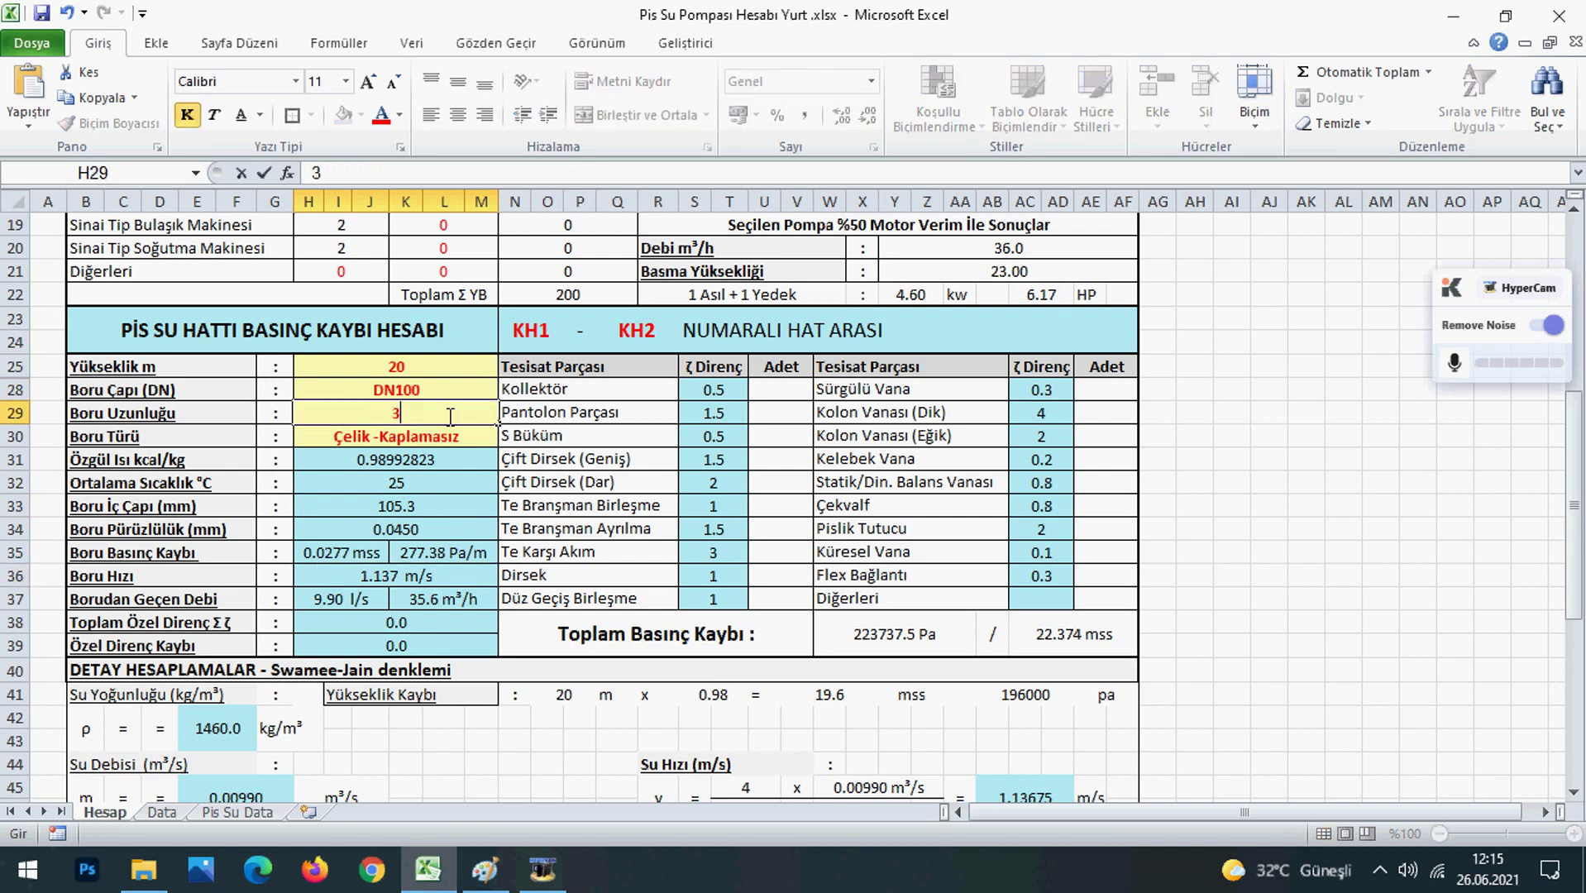
pyautogui.write('0')
pyautogui.click(612, 500)
# Check the elbow count in the Paint sketch and enter 10 as the Dirsek quantity in Excel
pyautogui.click(486, 870)
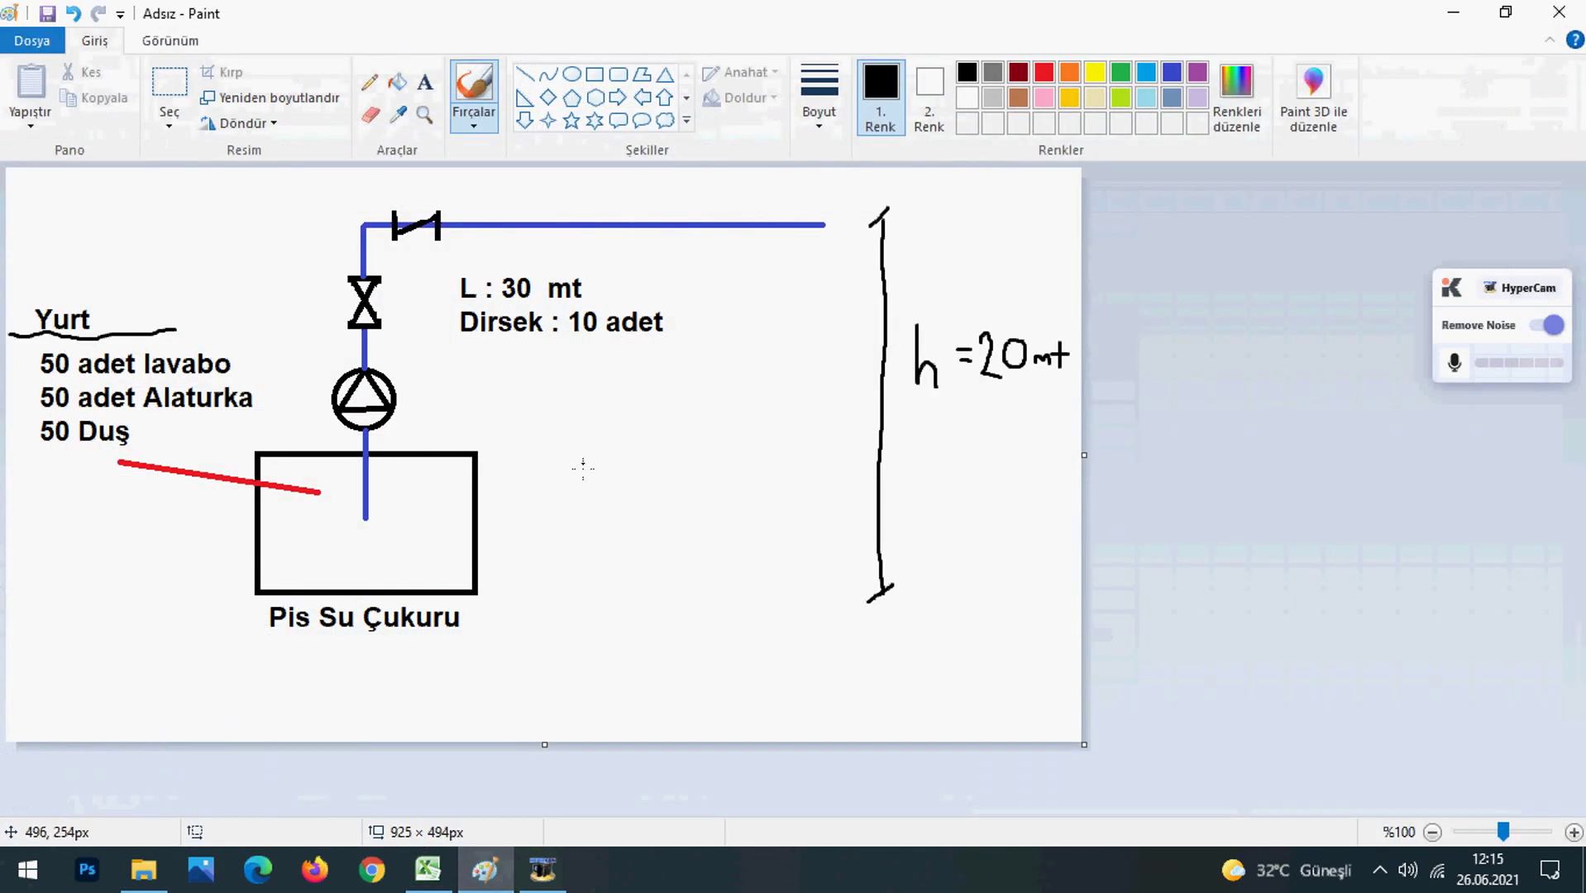
pyautogui.click(428, 870)
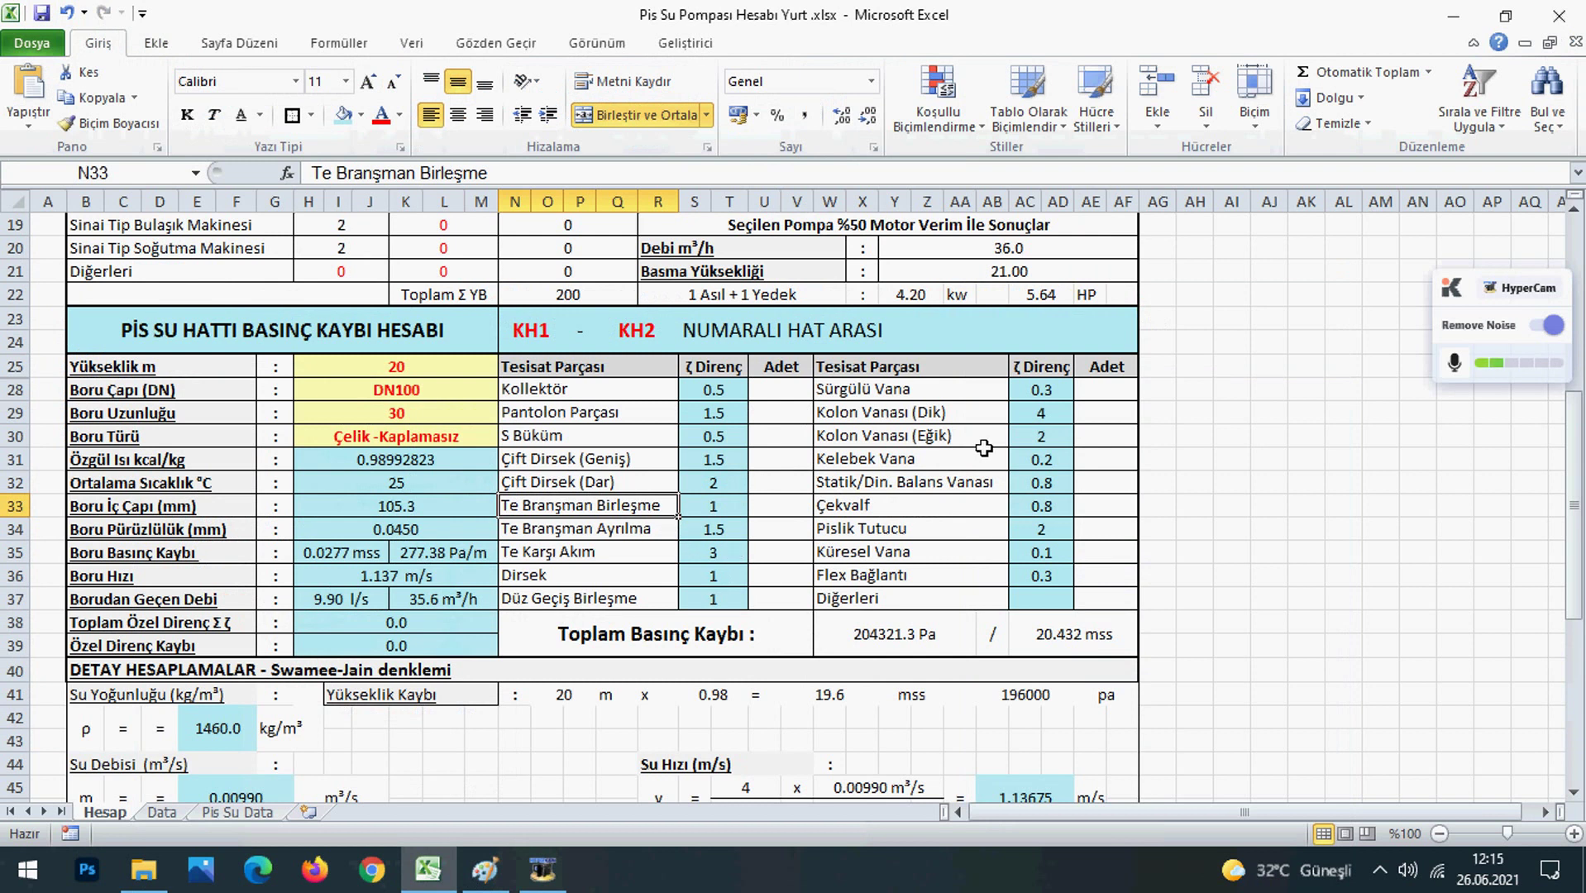
pyautogui.click(782, 576)
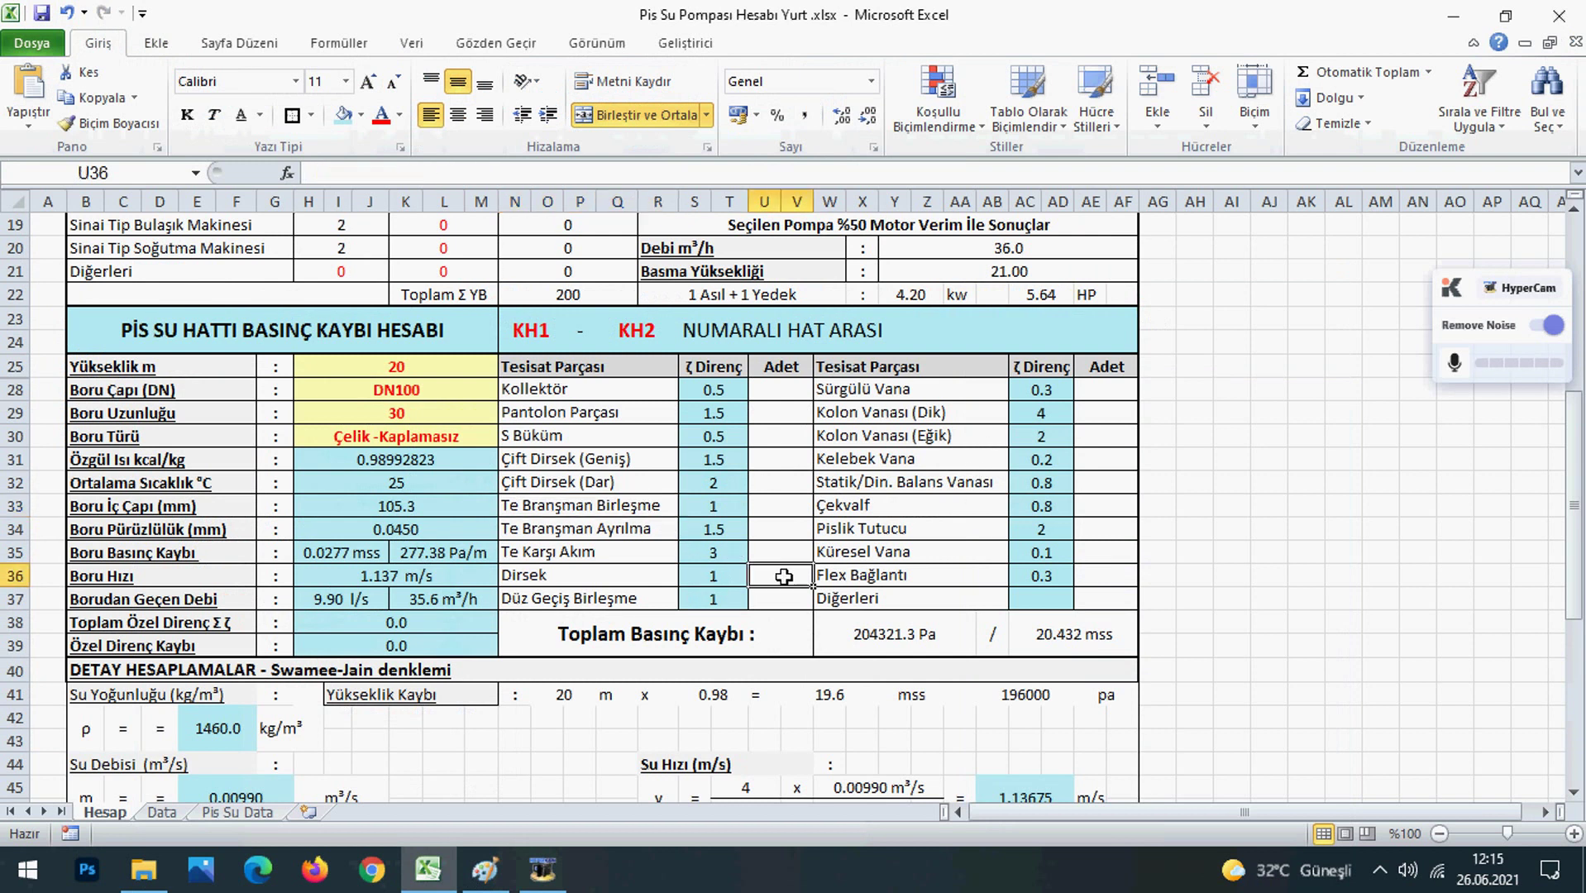
pyautogui.write('10')
pyautogui.click(871, 499)
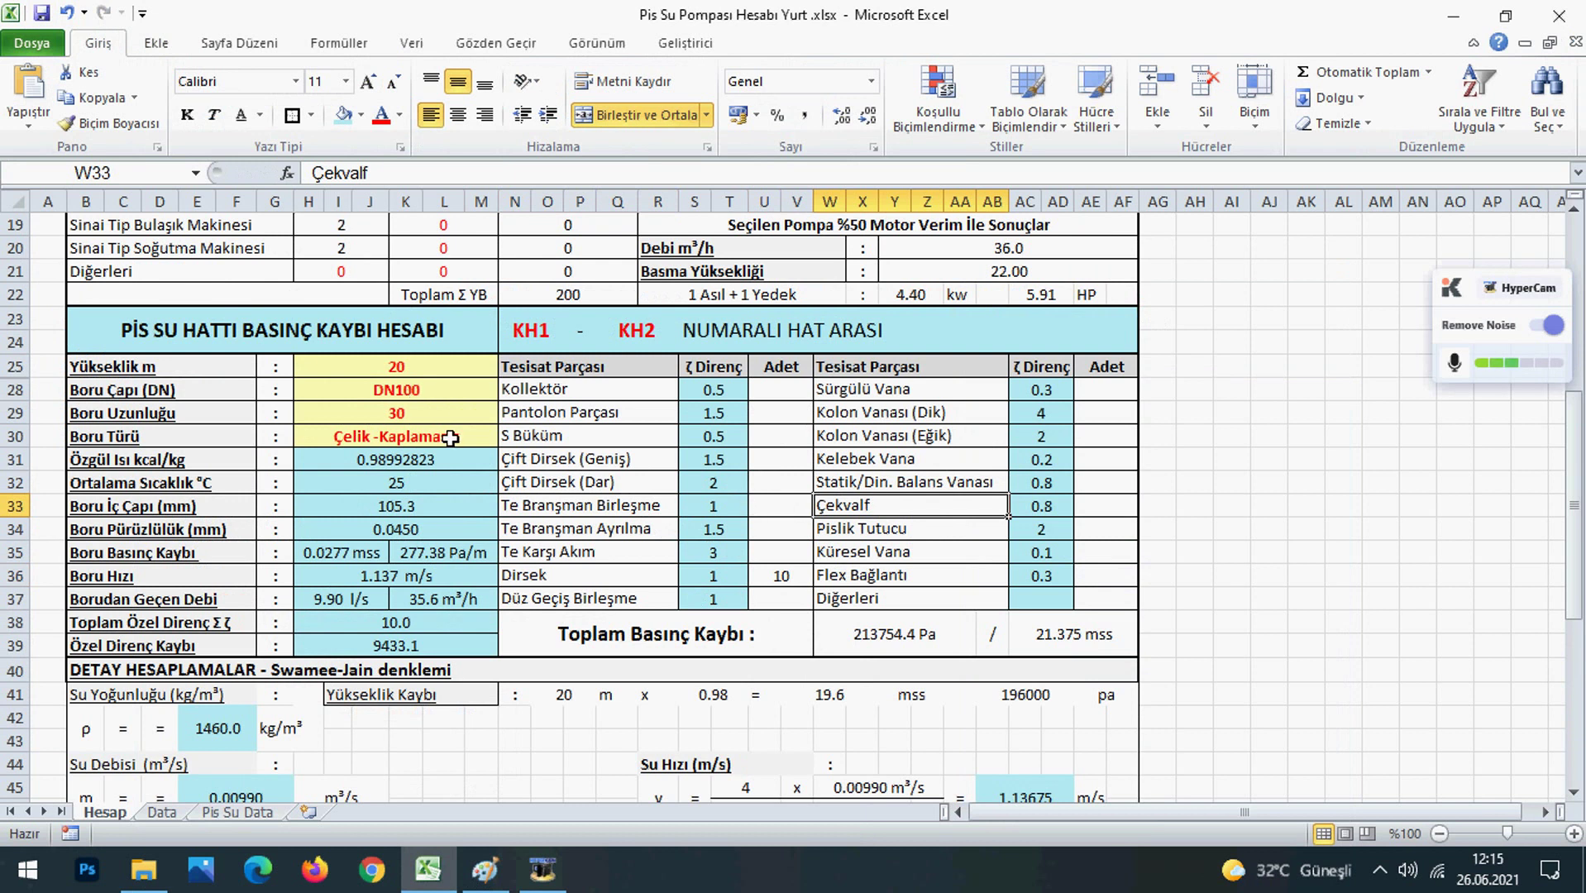
# Review the detailed calculations and color the Debi m³/h and Basma Yüksekliği result values red
pyautogui.scroll(4, 450, 438)
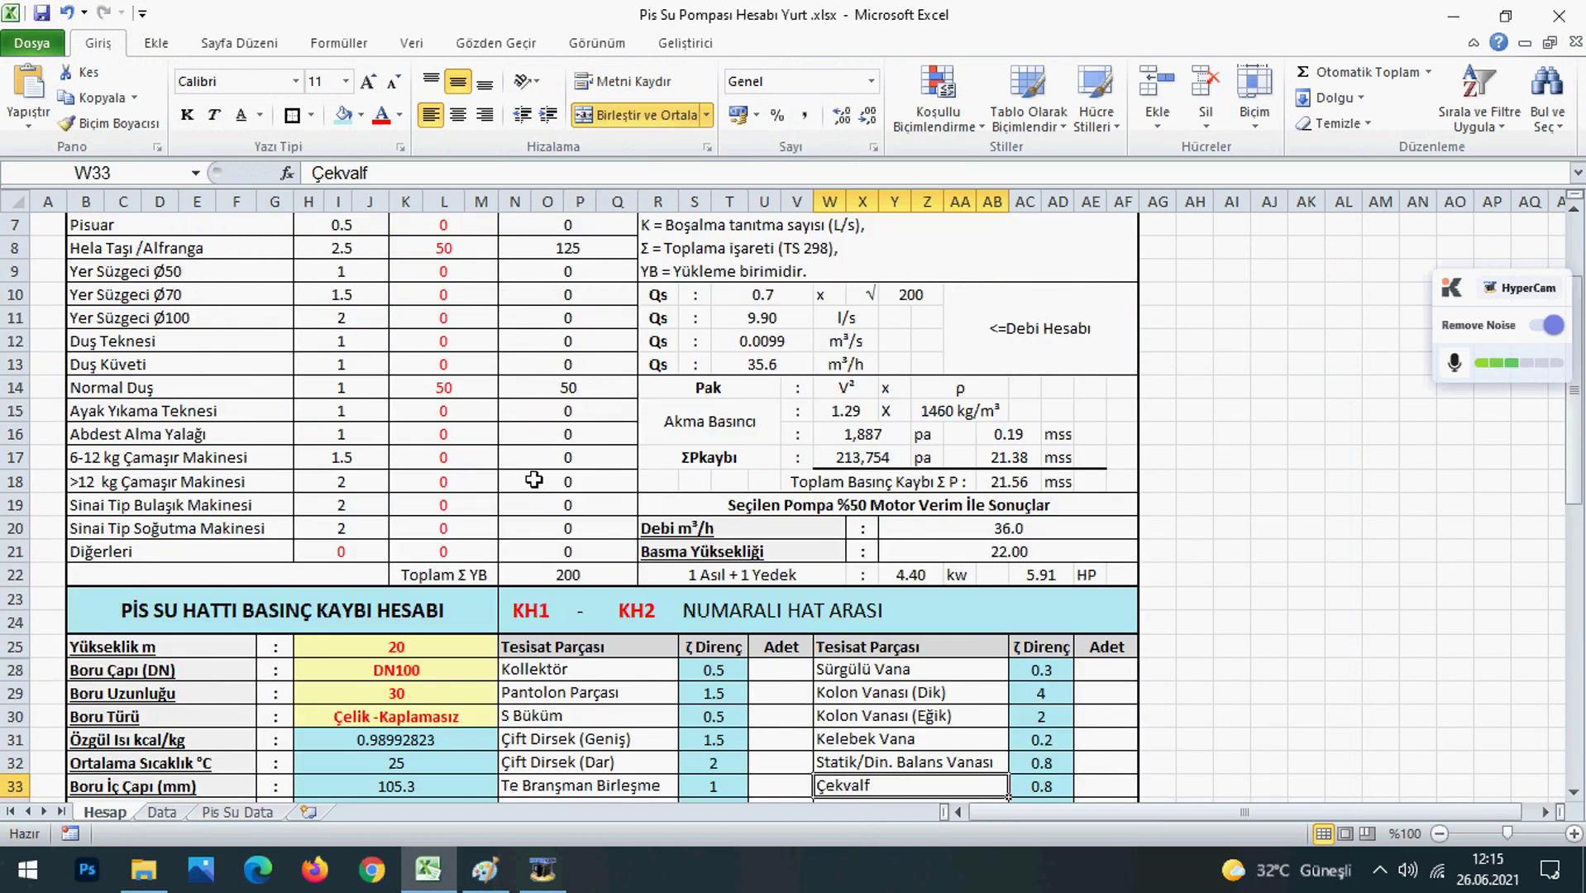
pyautogui.scroll(-10, 530, 478)
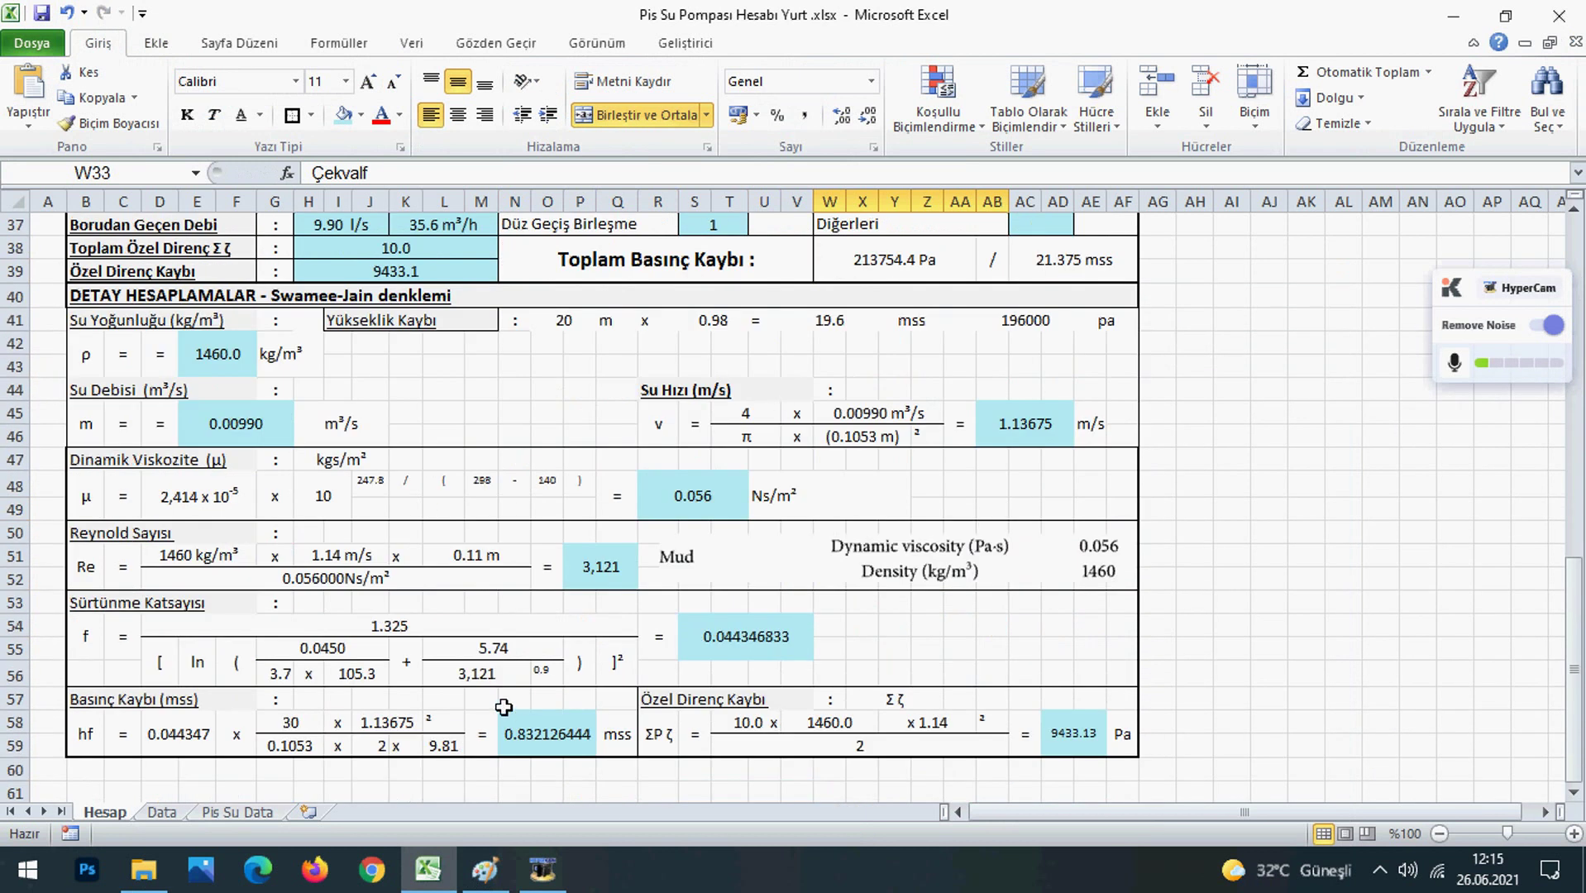
pyautogui.scroll(6, 515, 695)
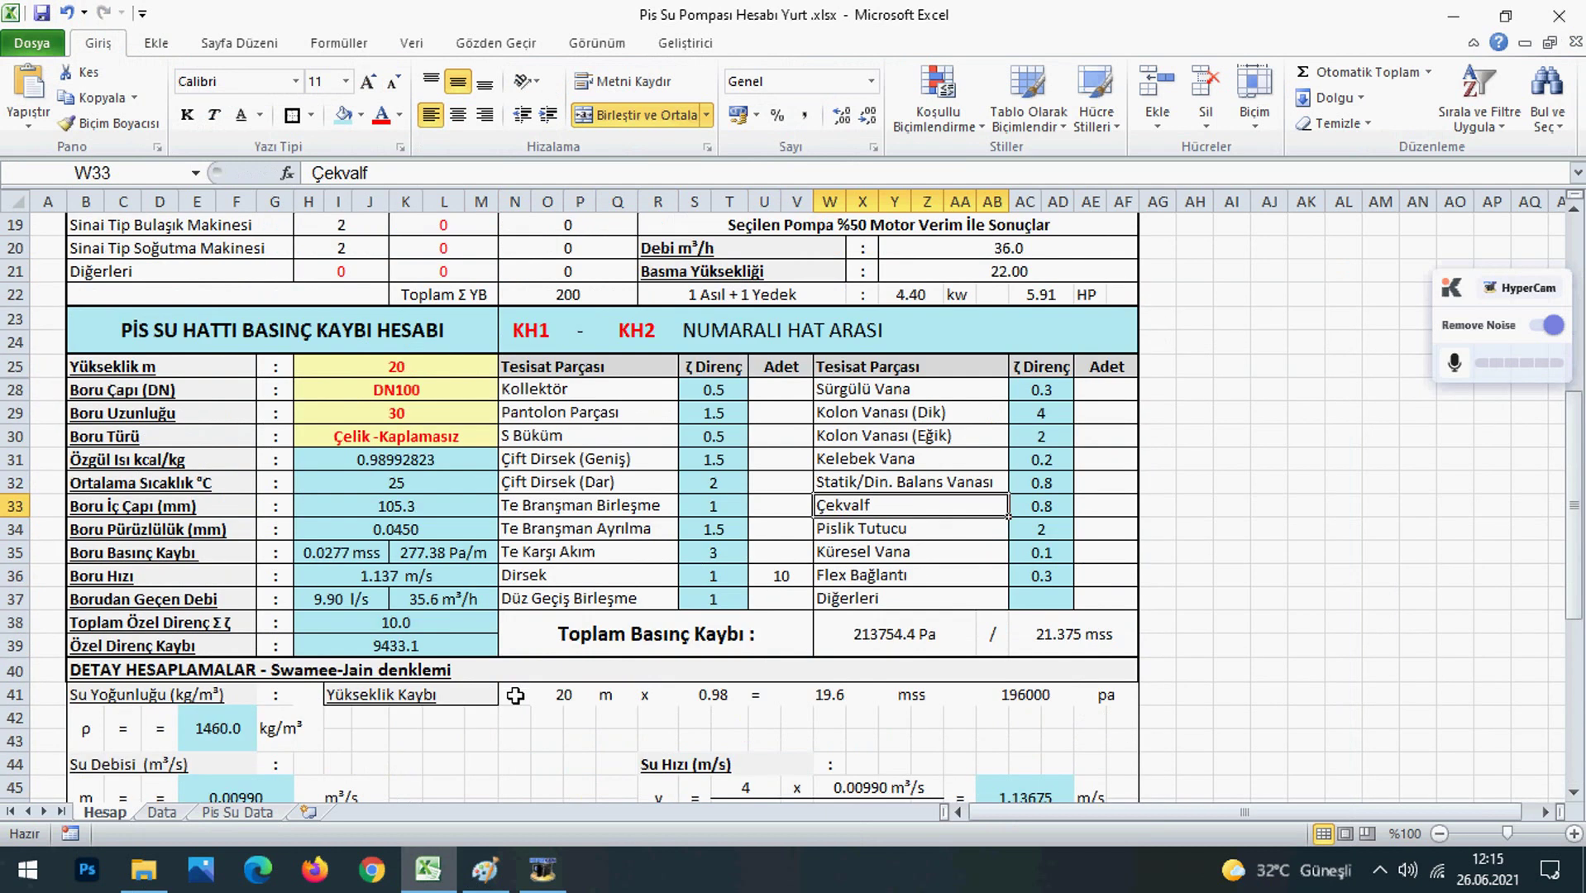
pyautogui.scroll(4, 886, 622)
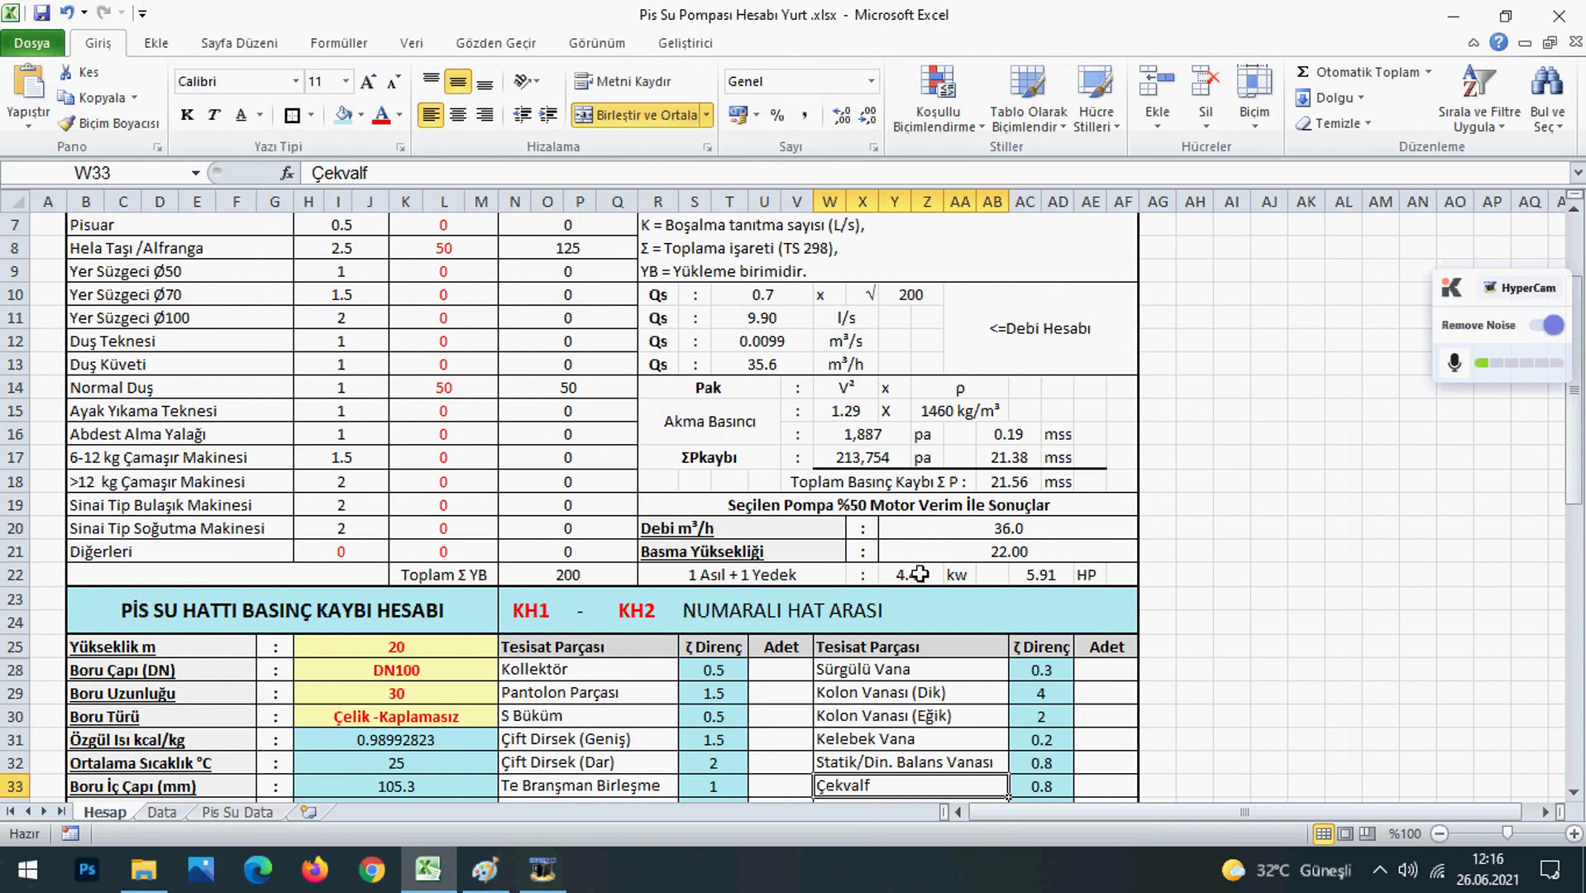
pyautogui.click(1003, 531)
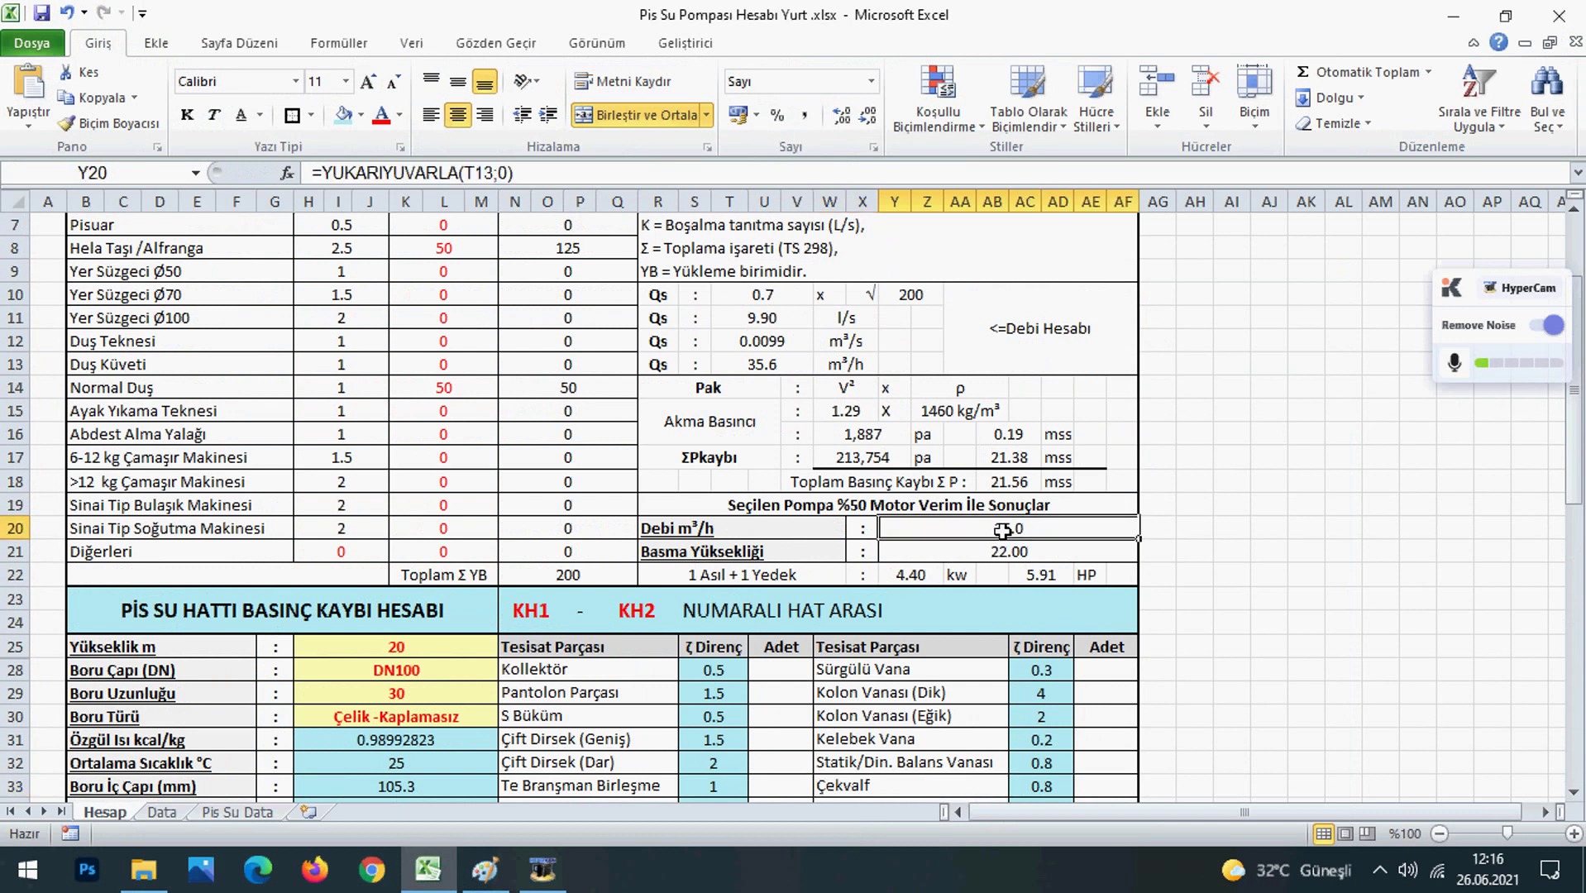
pyautogui.moveTo(1010, 532); pyautogui.dragTo(1012, 551)
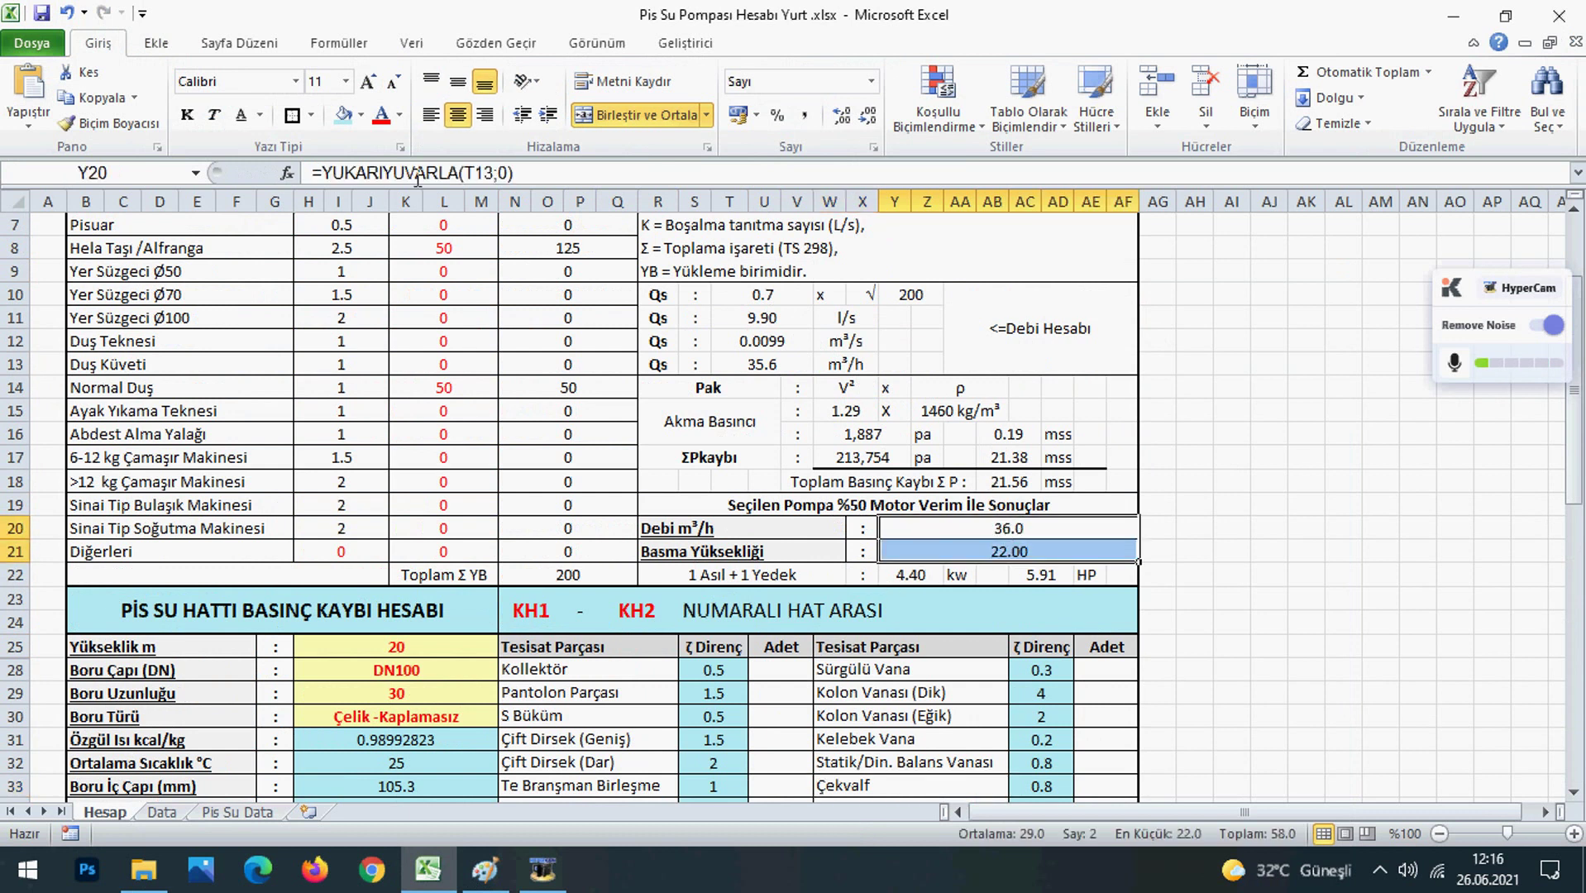
pyautogui.click(381, 119)
pyautogui.click(1343, 551)
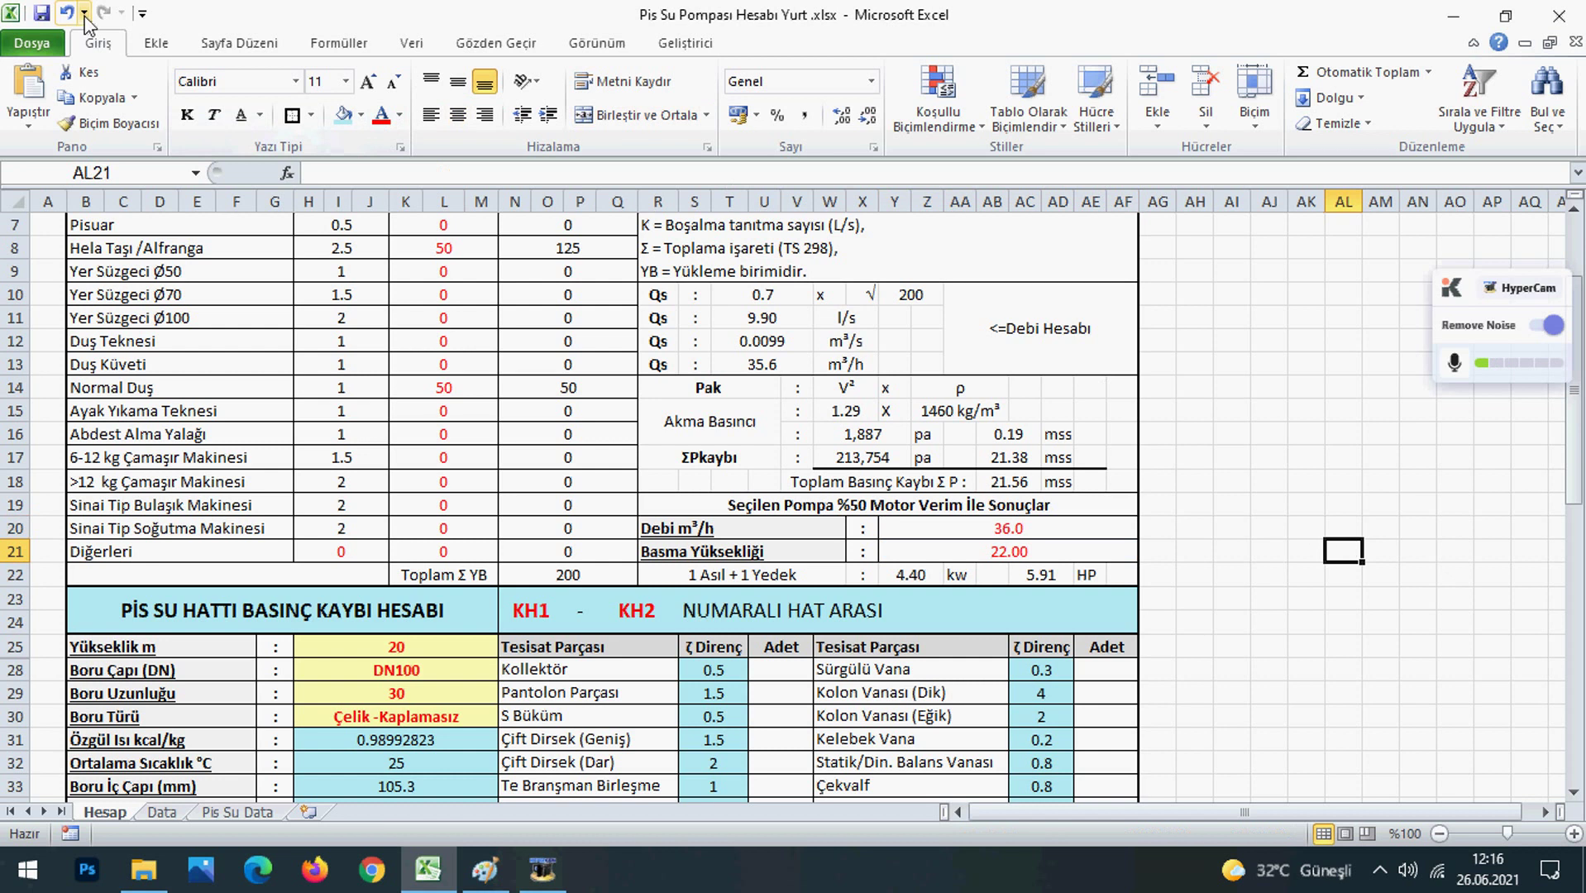
# Examine the selected pump's flow and head results and the Toplam Basınç Kaybı cell that feeds Basma Yüksekliği
pyautogui.moveTo(1009, 531); pyautogui.dragTo(1016, 554)
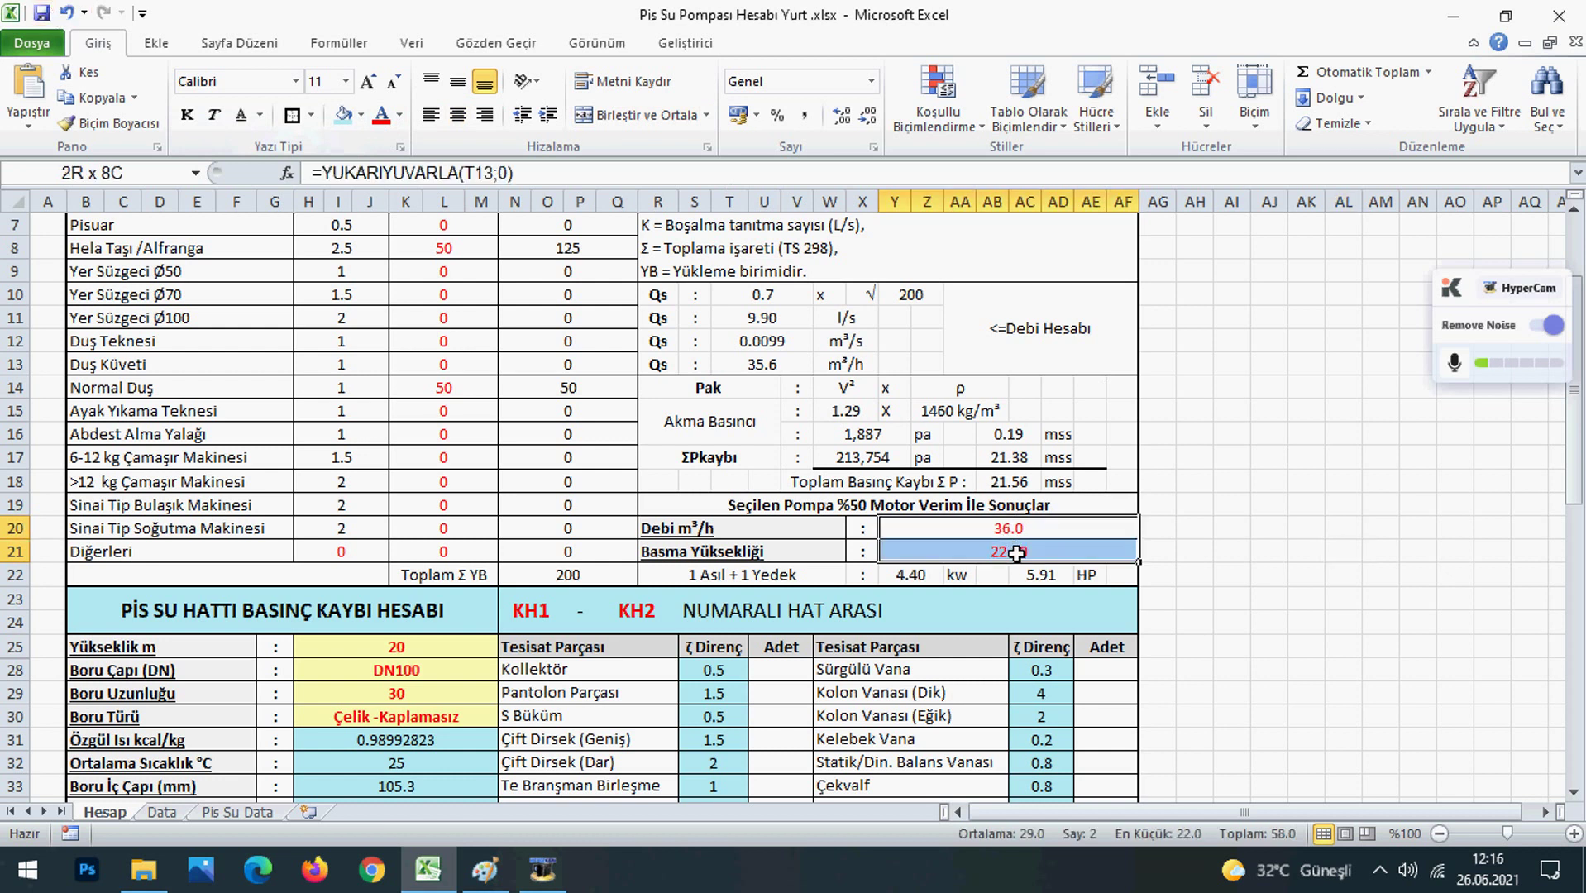
pyautogui.click(1019, 482)
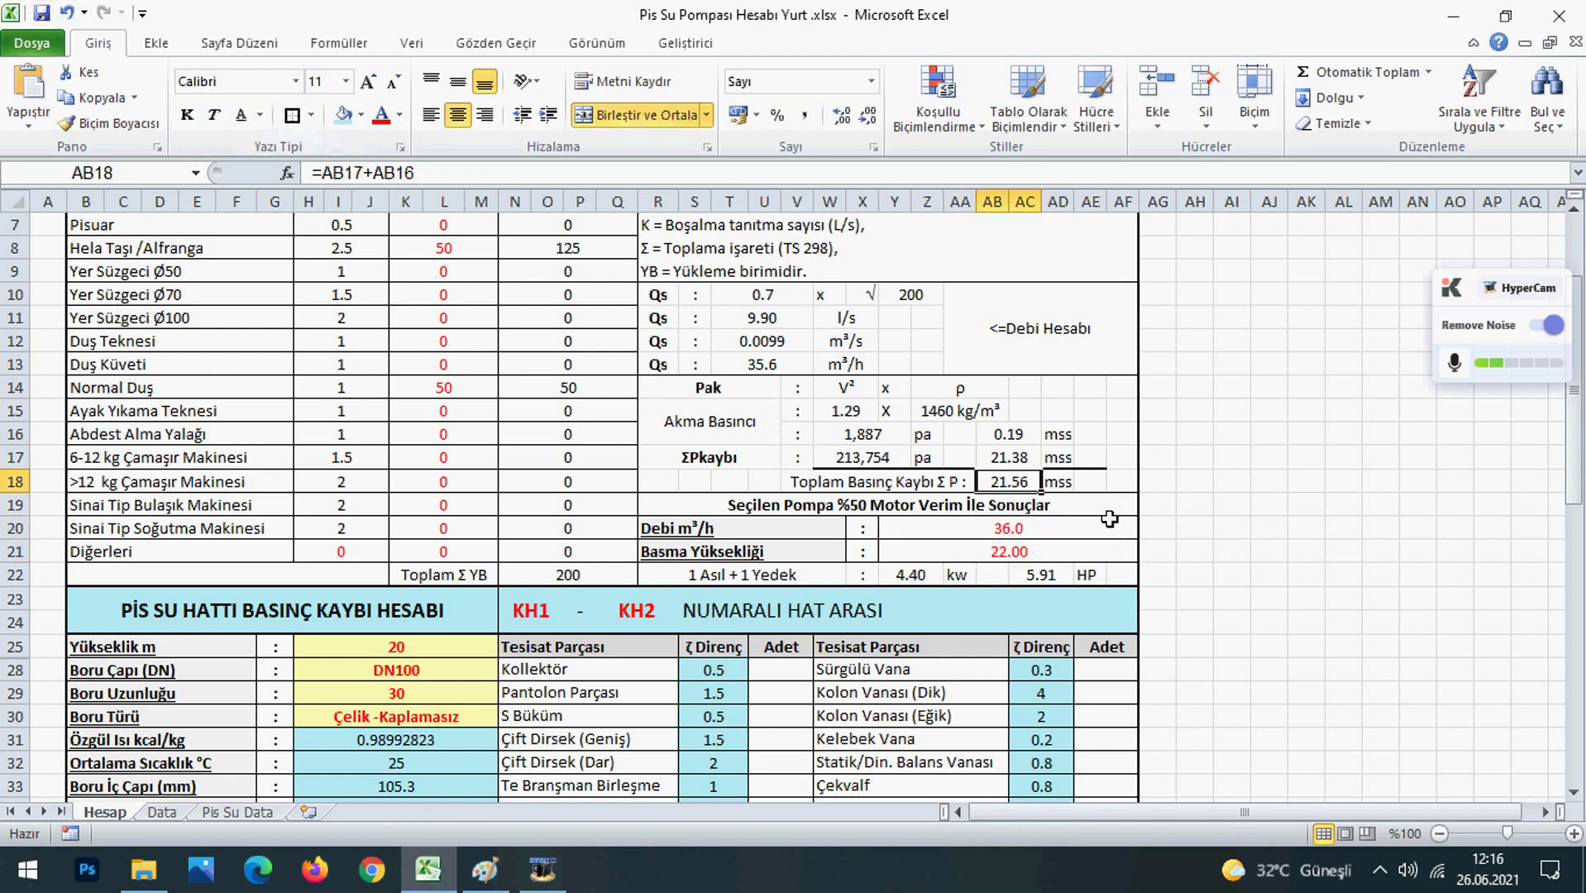
pyautogui.click(1037, 553)
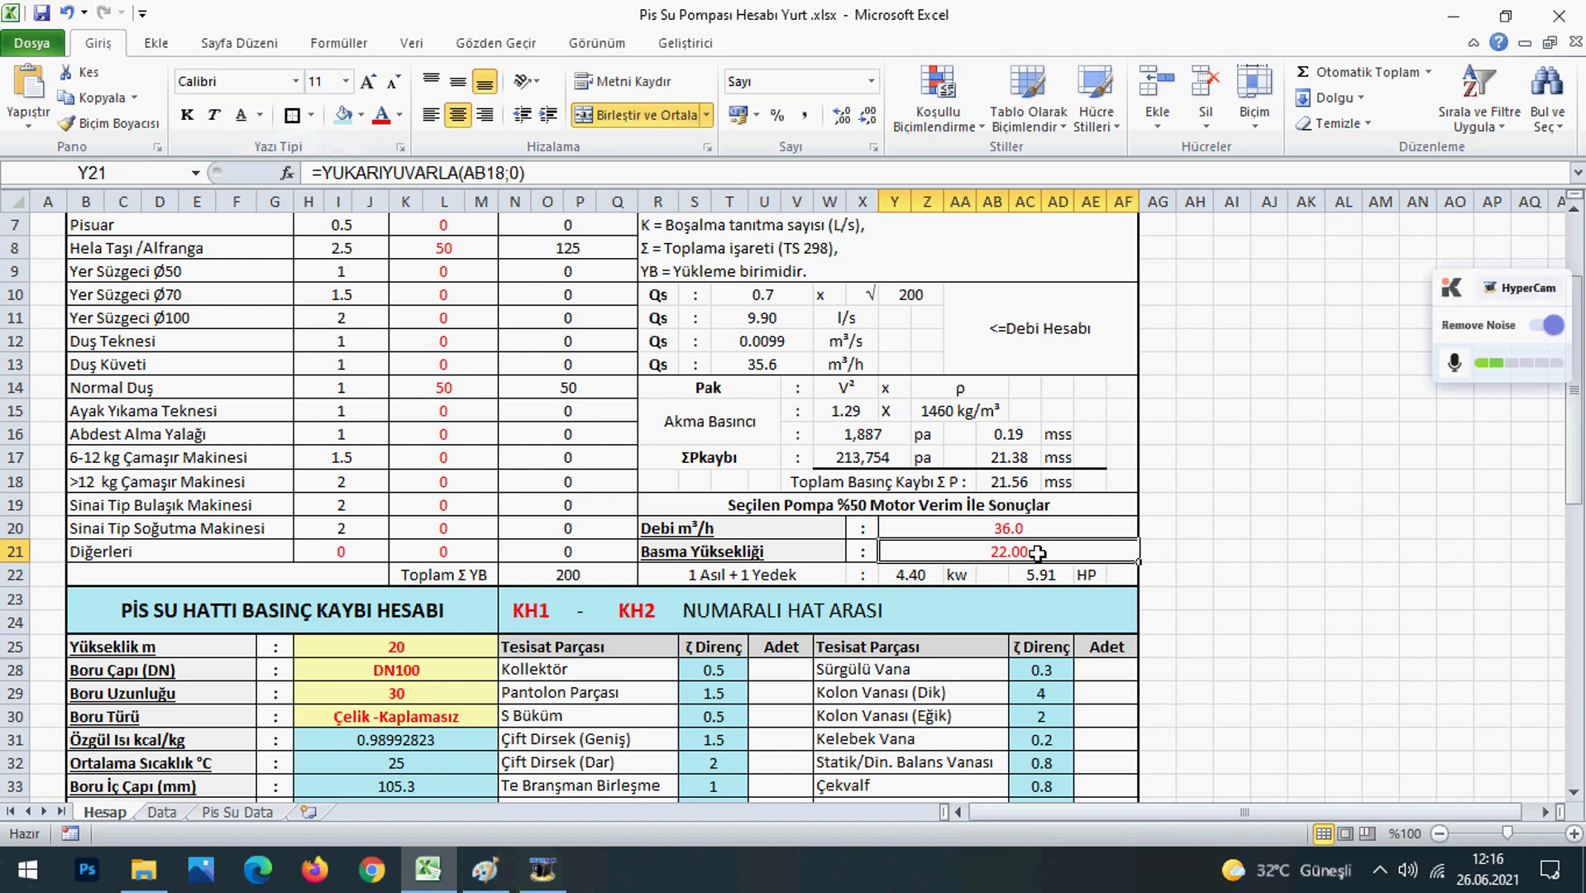
# Examine the 0.5 efficiency factor inside the motor power (kw) formula in Y22, leaving the formula as it is
pyautogui.click(879, 508)
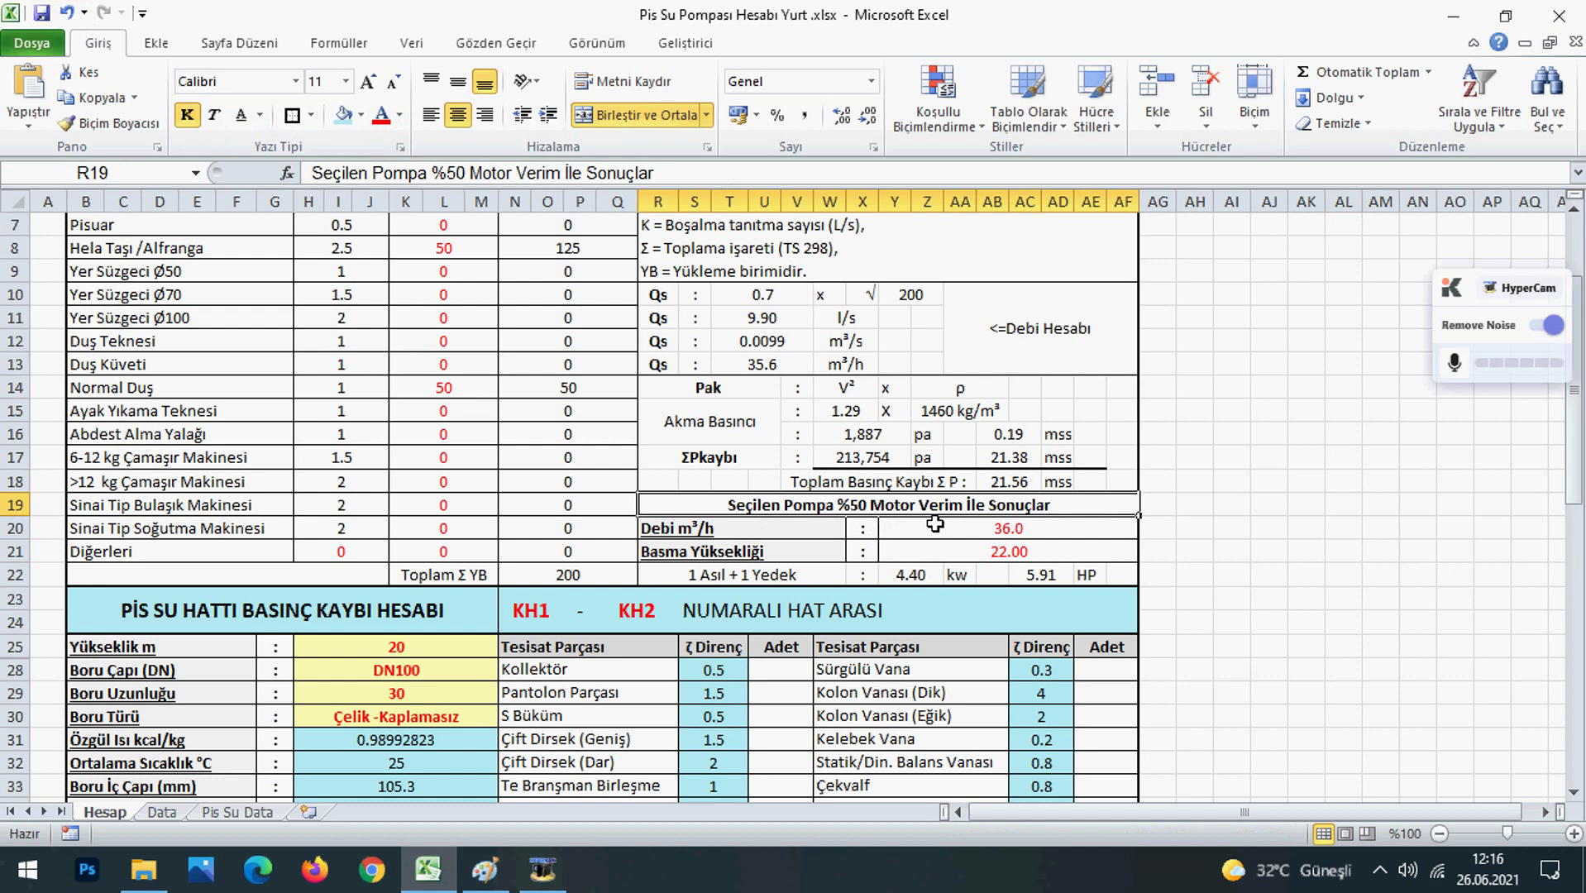
pyautogui.click(914, 578)
pyautogui.click(526, 172)
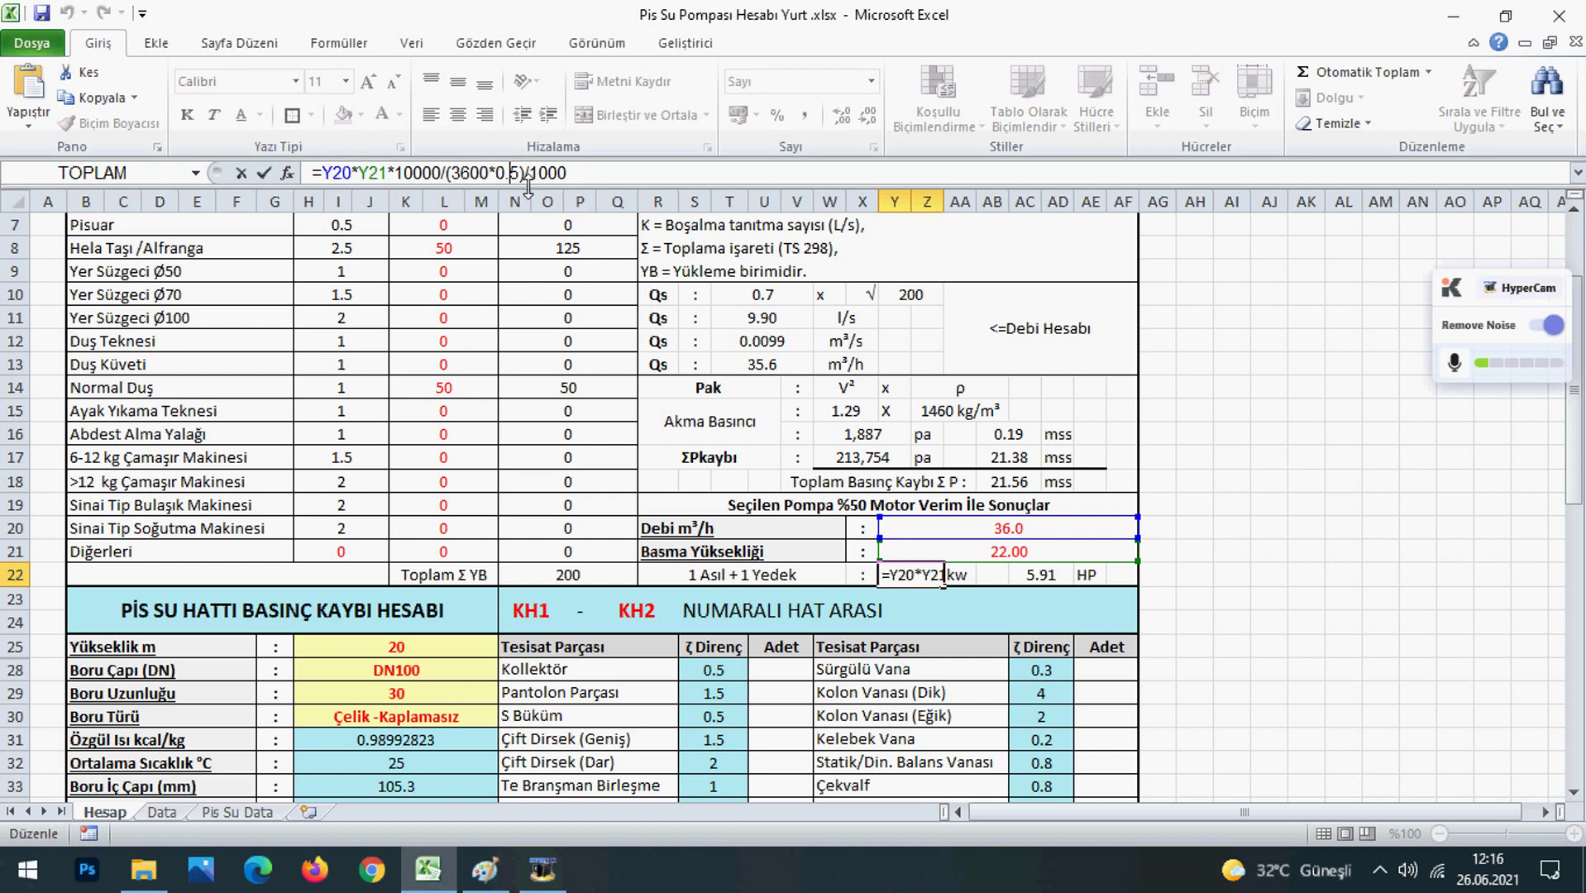
pyautogui.moveTo(521, 172); pyautogui.dragTo(498, 174)
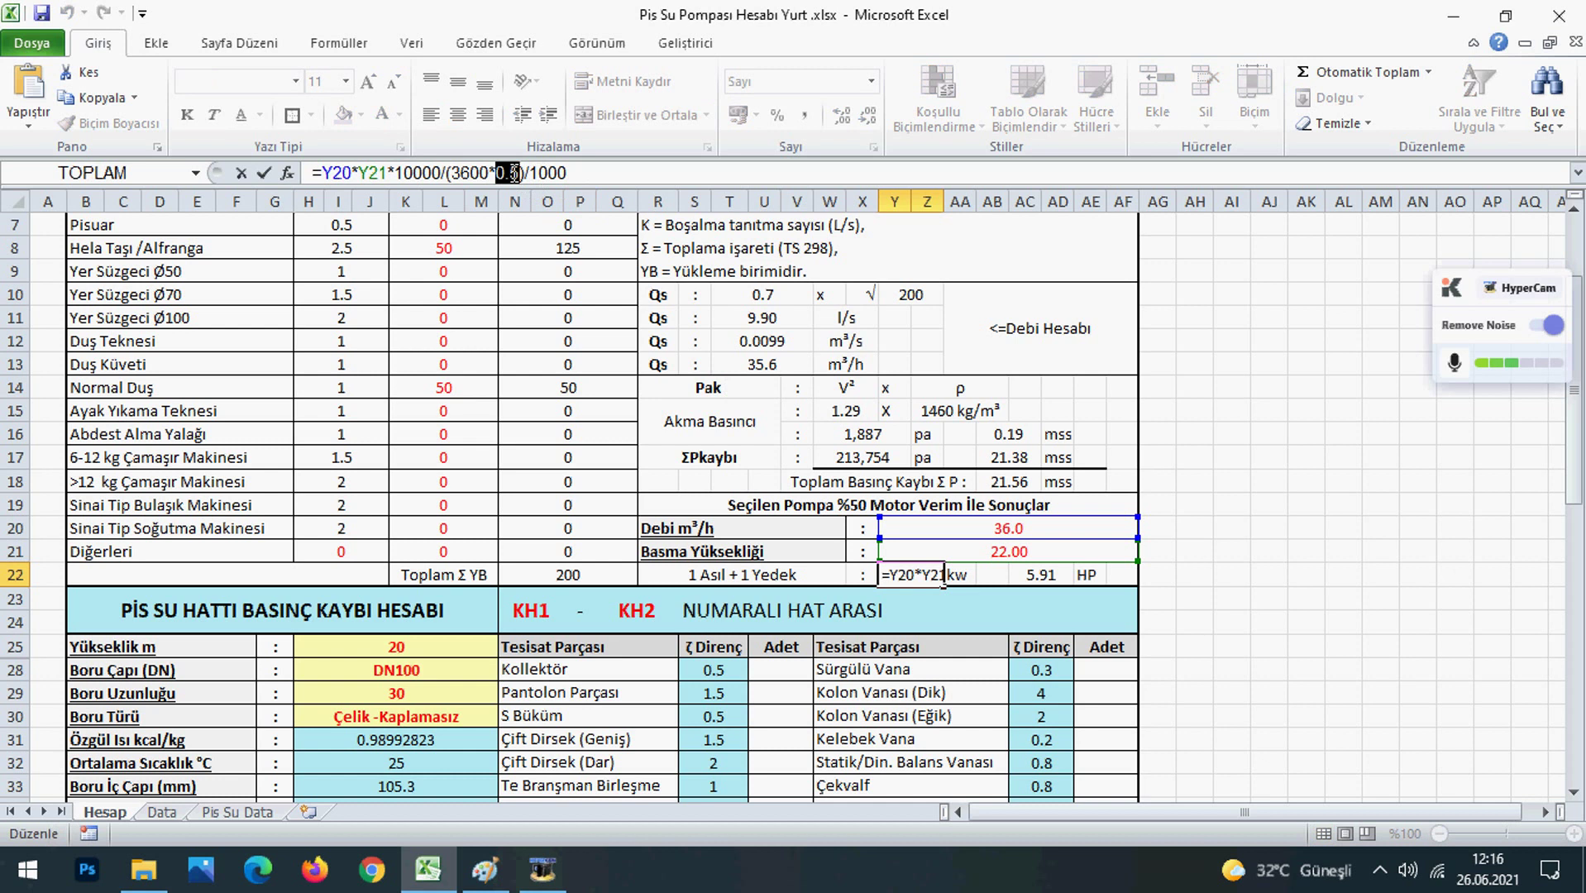
pyautogui.press('Escape')
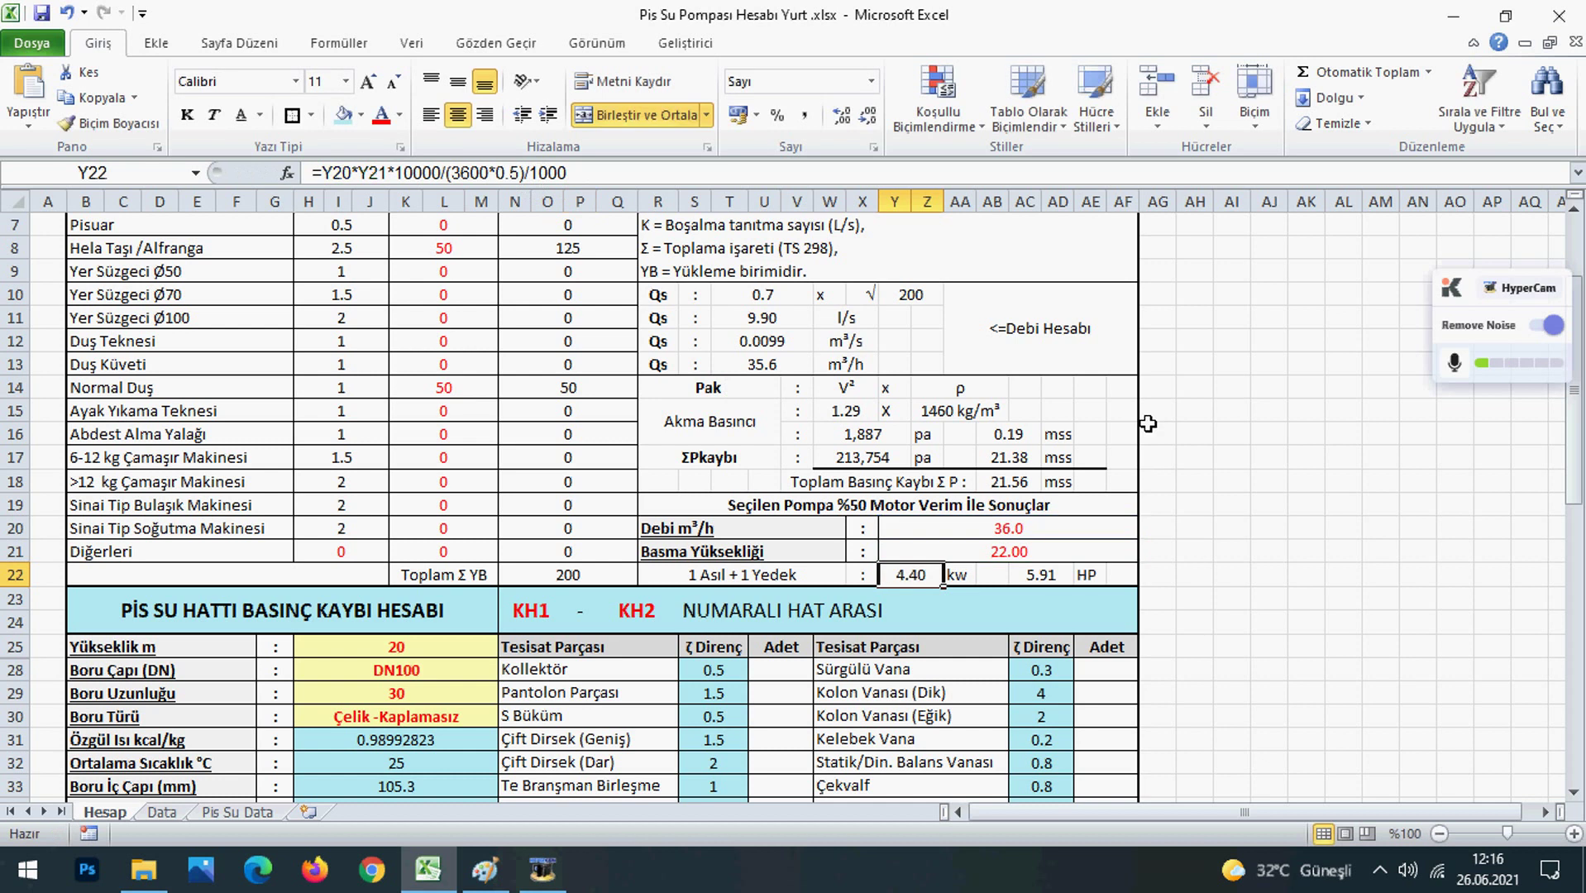
# Unmerge the "Seçilen Pompa %50 Motor Verim İle Sonuçlar" heading in row 19 and re-merge it over a narrower range, freeing its last cells
pyautogui.click(1071, 507)
pyautogui.click(618, 117)
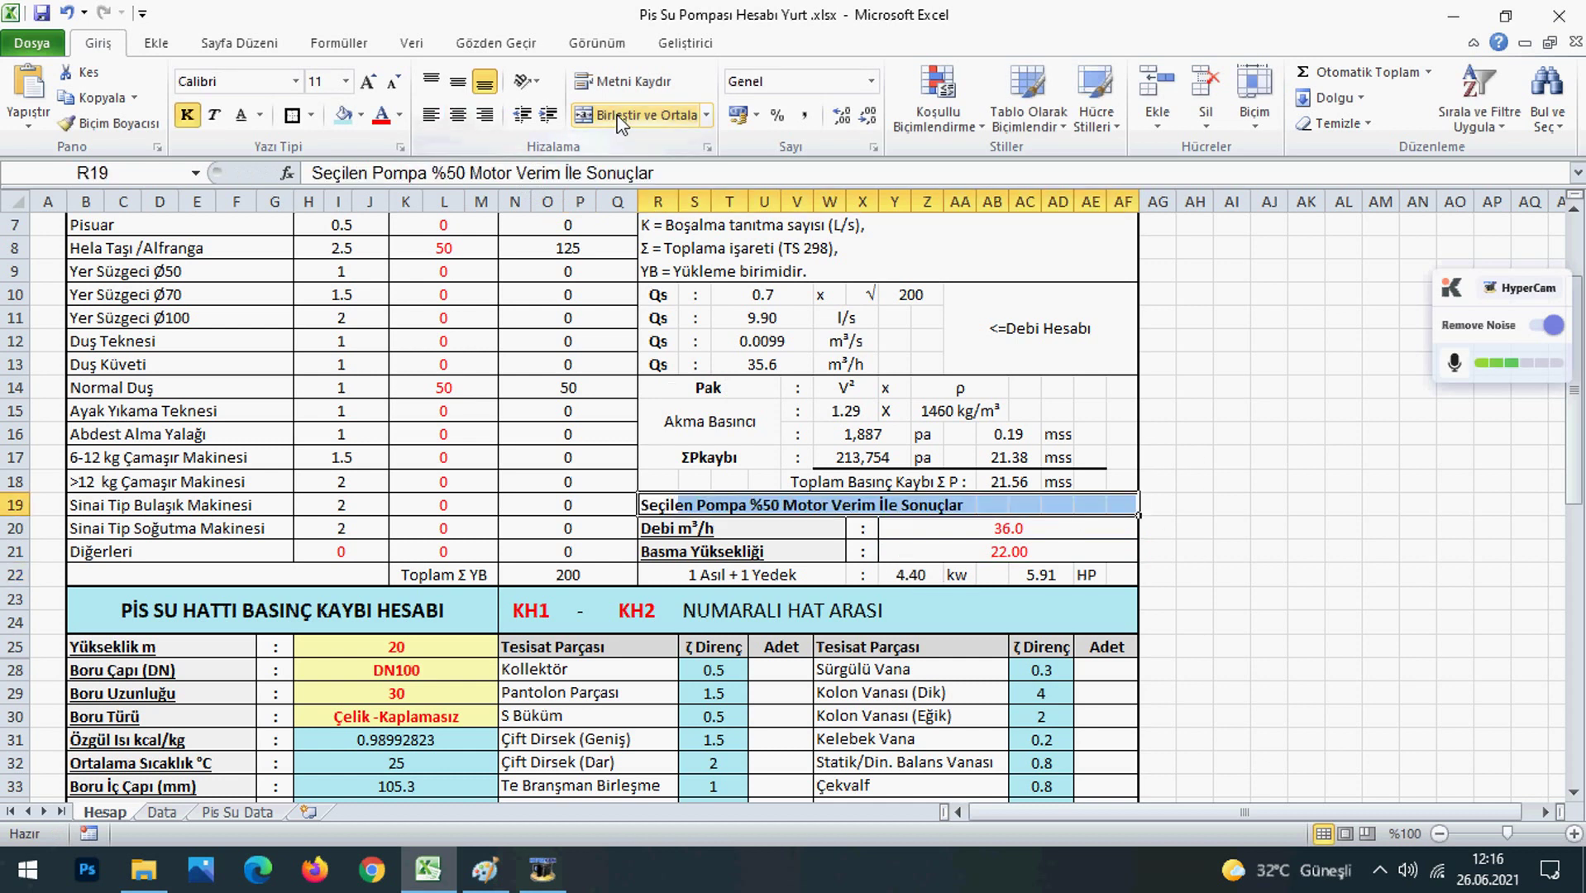
pyautogui.moveTo(661, 504); pyautogui.dragTo(1005, 504)
pyautogui.click(635, 115)
pyautogui.click(1057, 502)
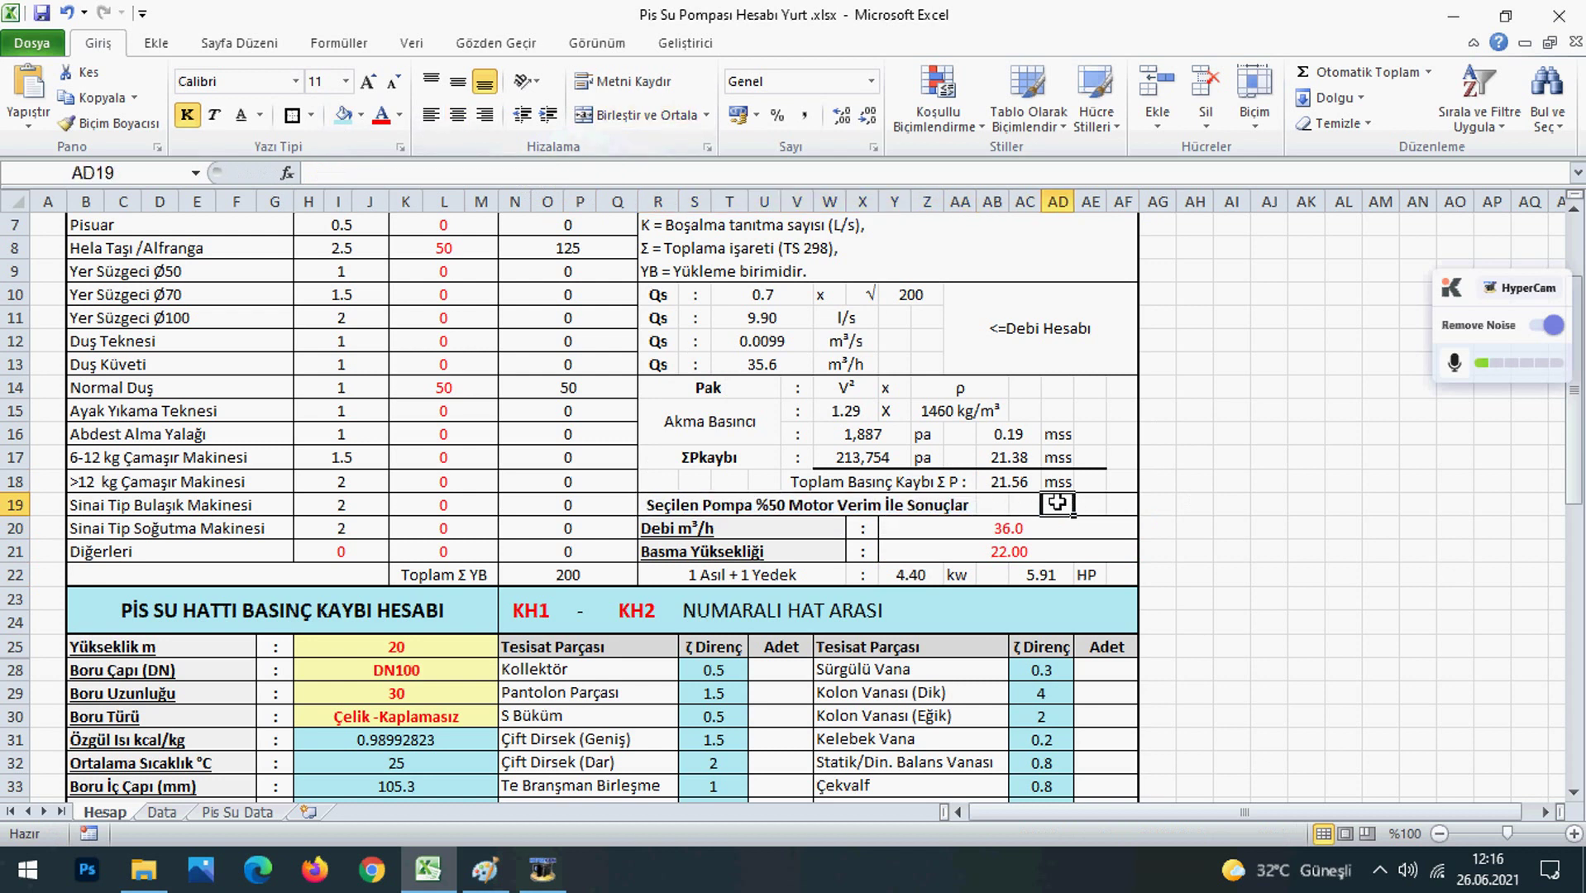
# Enter the efficiency label n in AC19 and center it
pyautogui.click(1026, 508)
pyautogui.write('n')
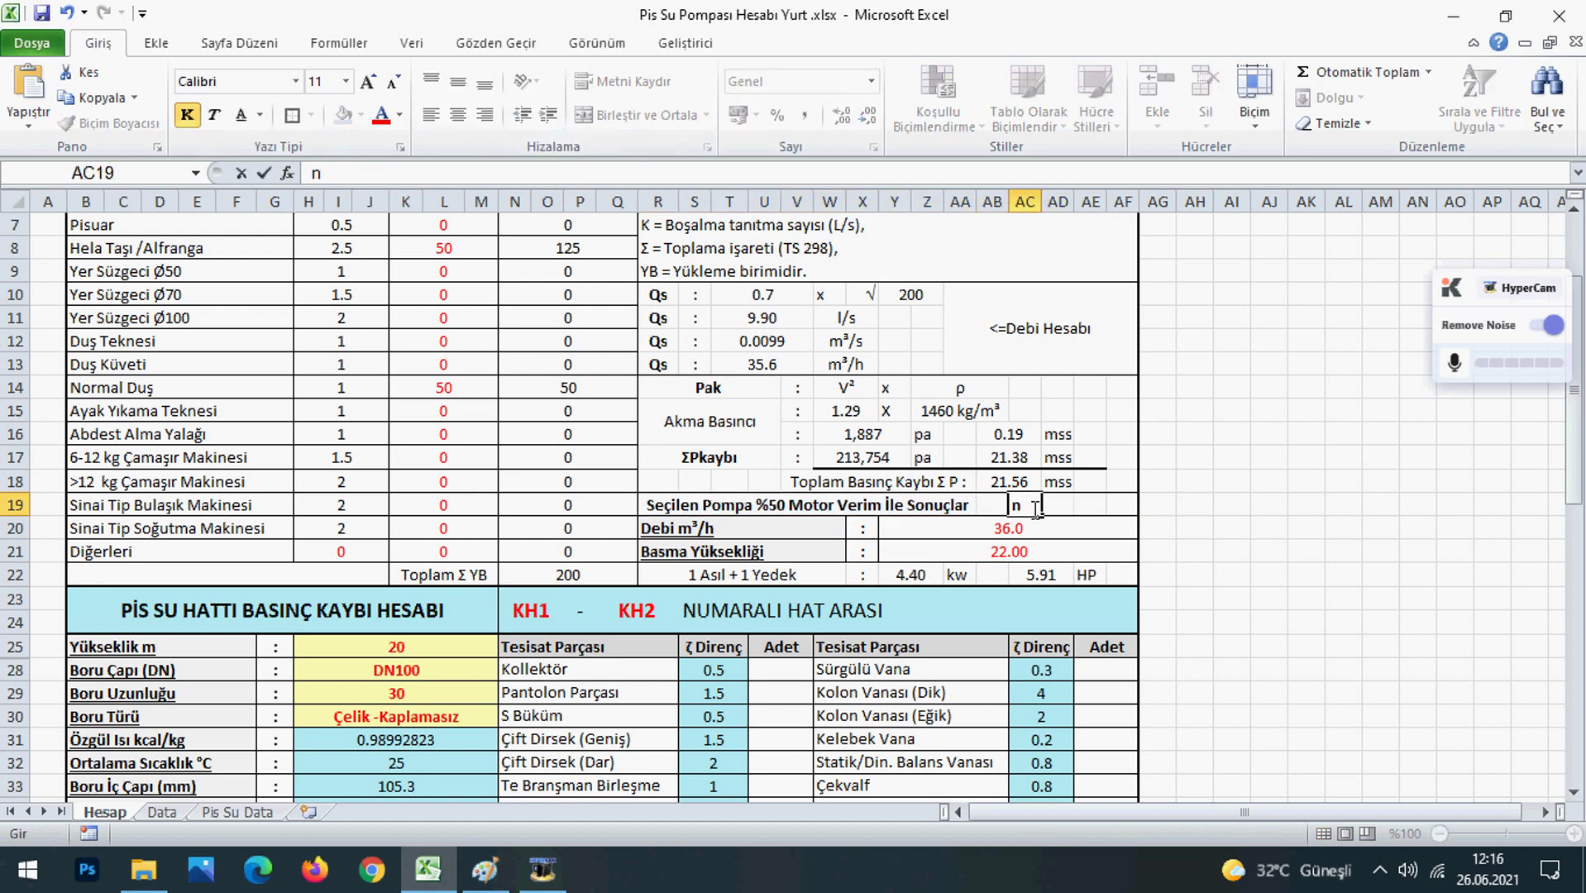
pyautogui.press('Return')
pyautogui.click(1026, 506)
pyautogui.click(457, 115)
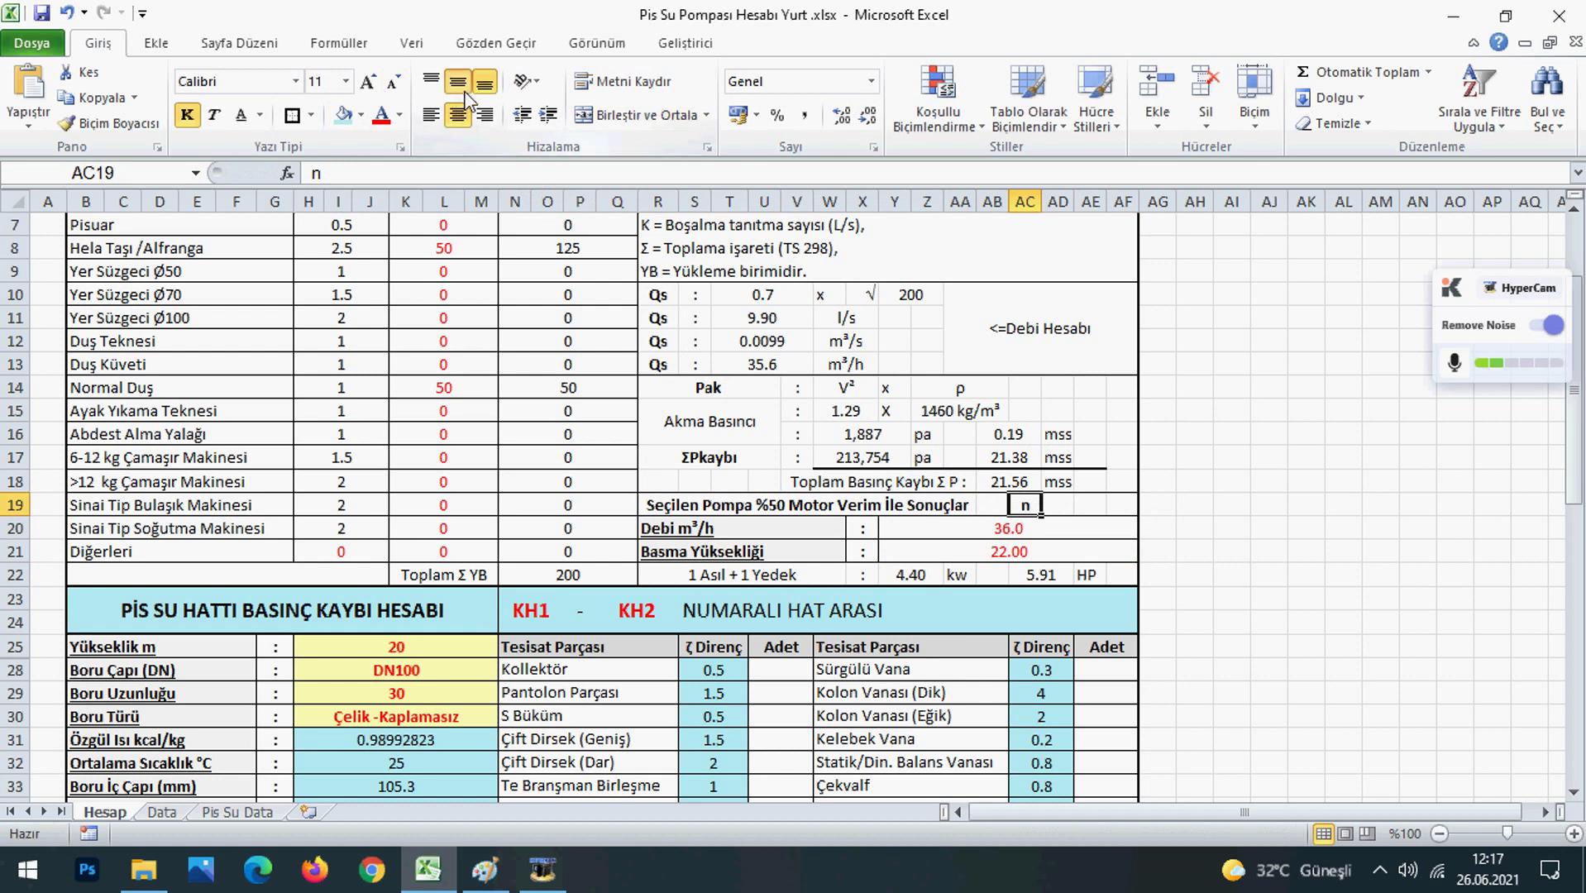
pyautogui.click(1084, 504)
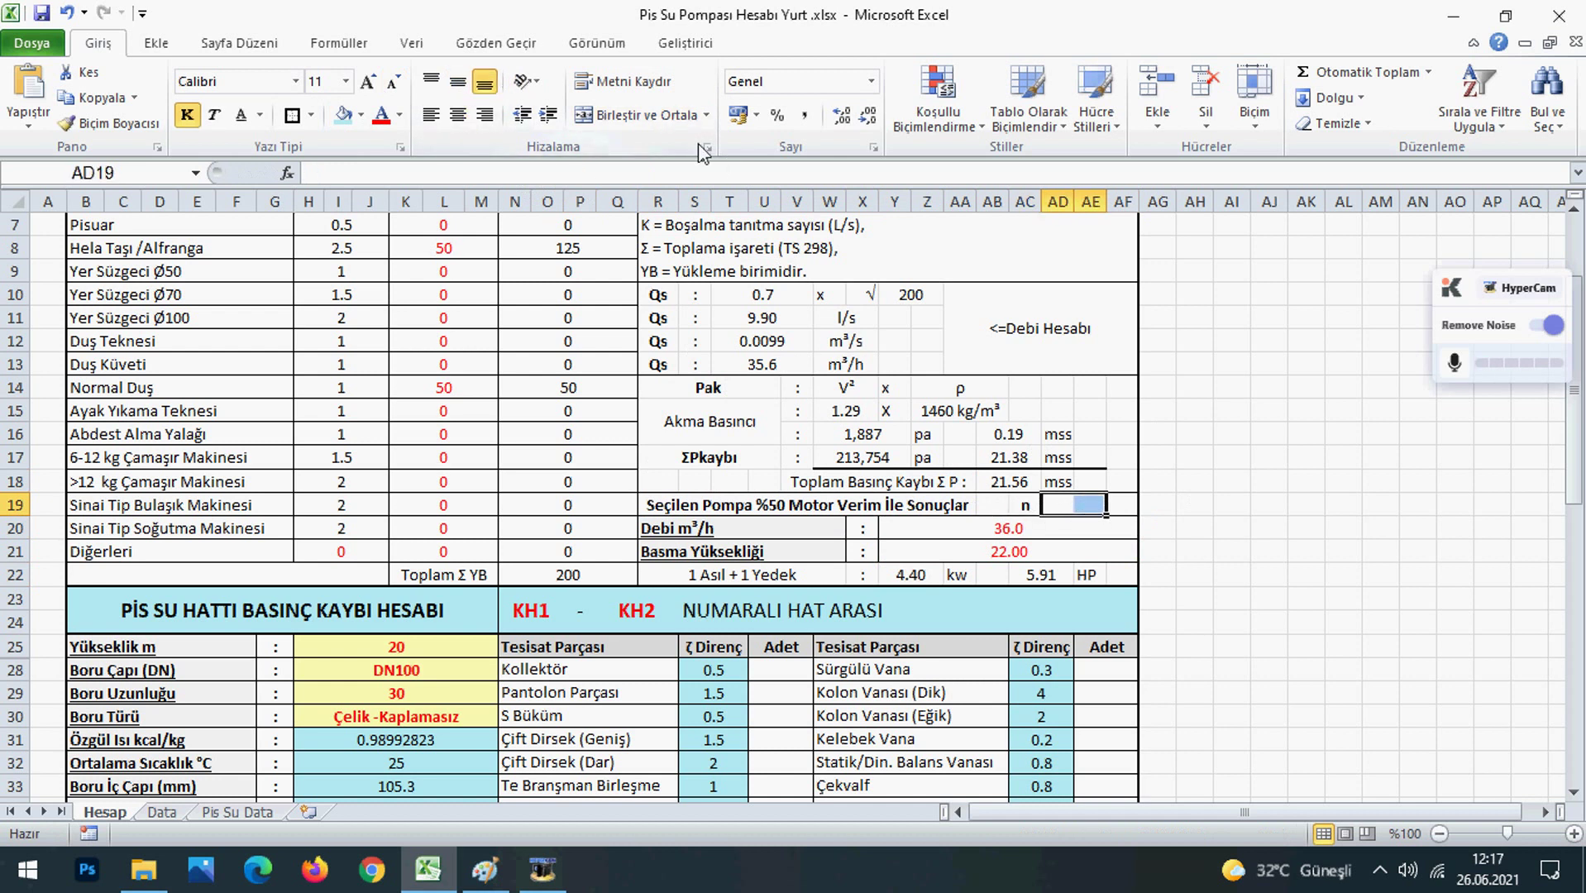
pyautogui.write('0.')
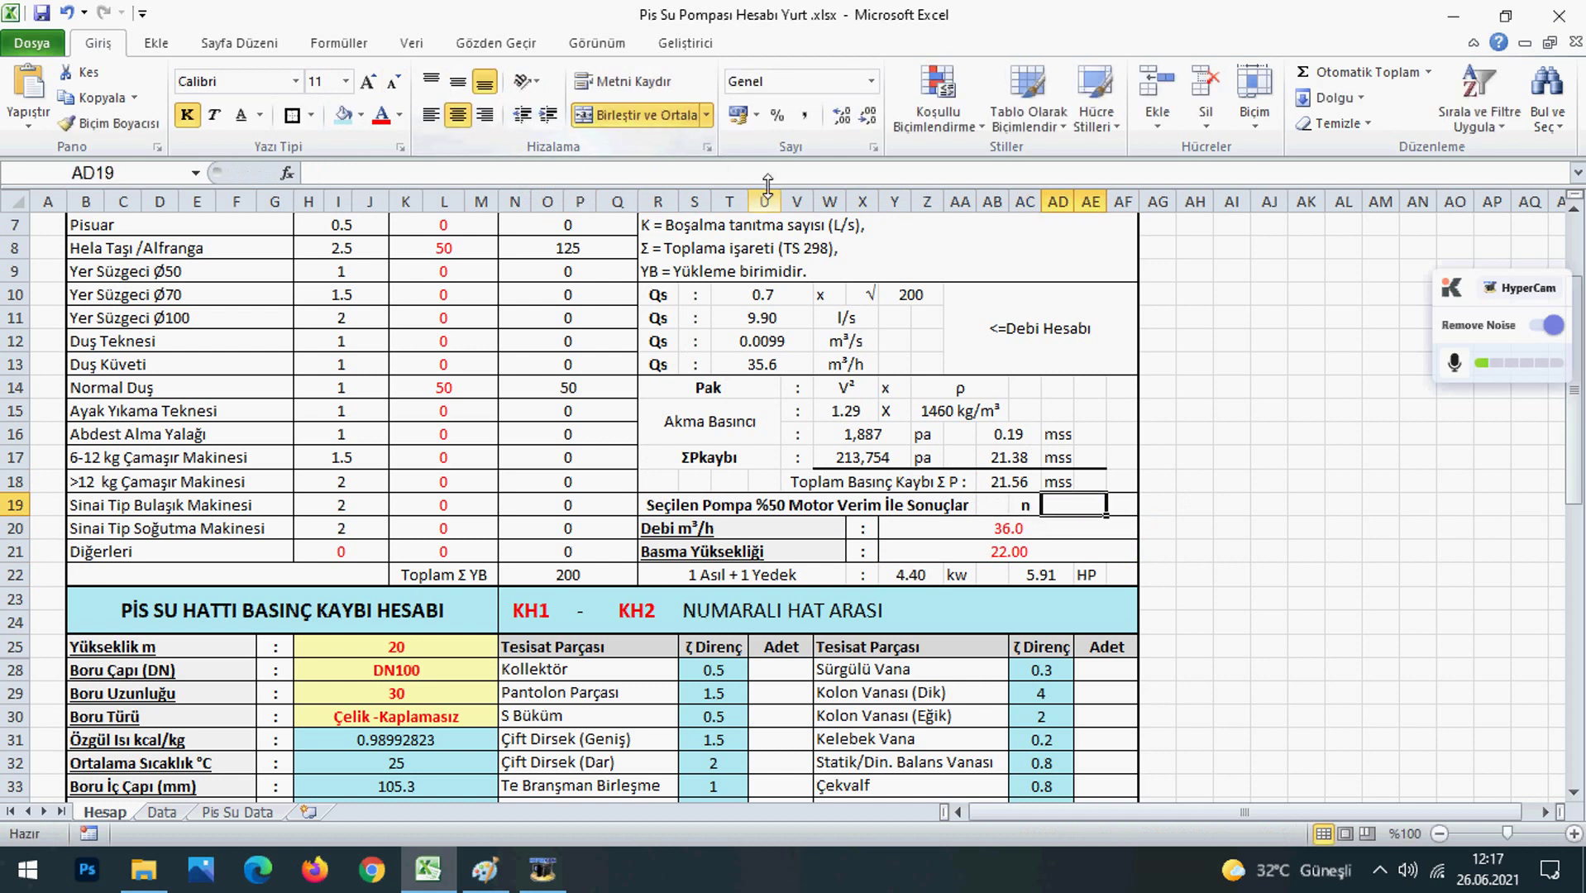
pyautogui.press('Escape')
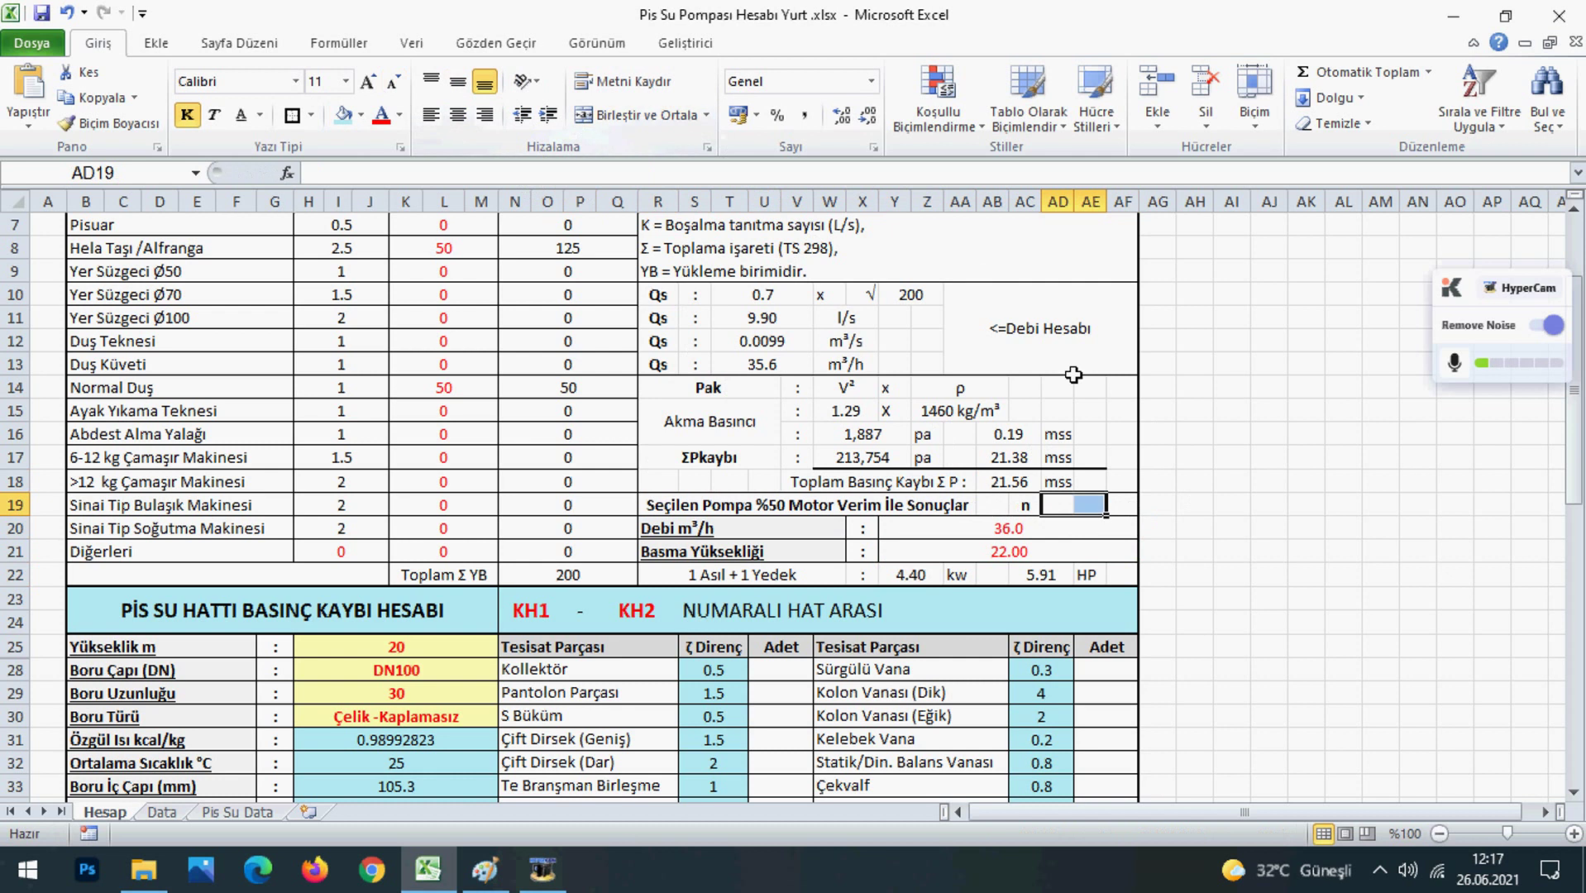
# Enter a colon in AD19 and the efficiency 0.5 in the merged cells AE19:AF19
pyautogui.click(1058, 502)
pyautogui.press('Right')
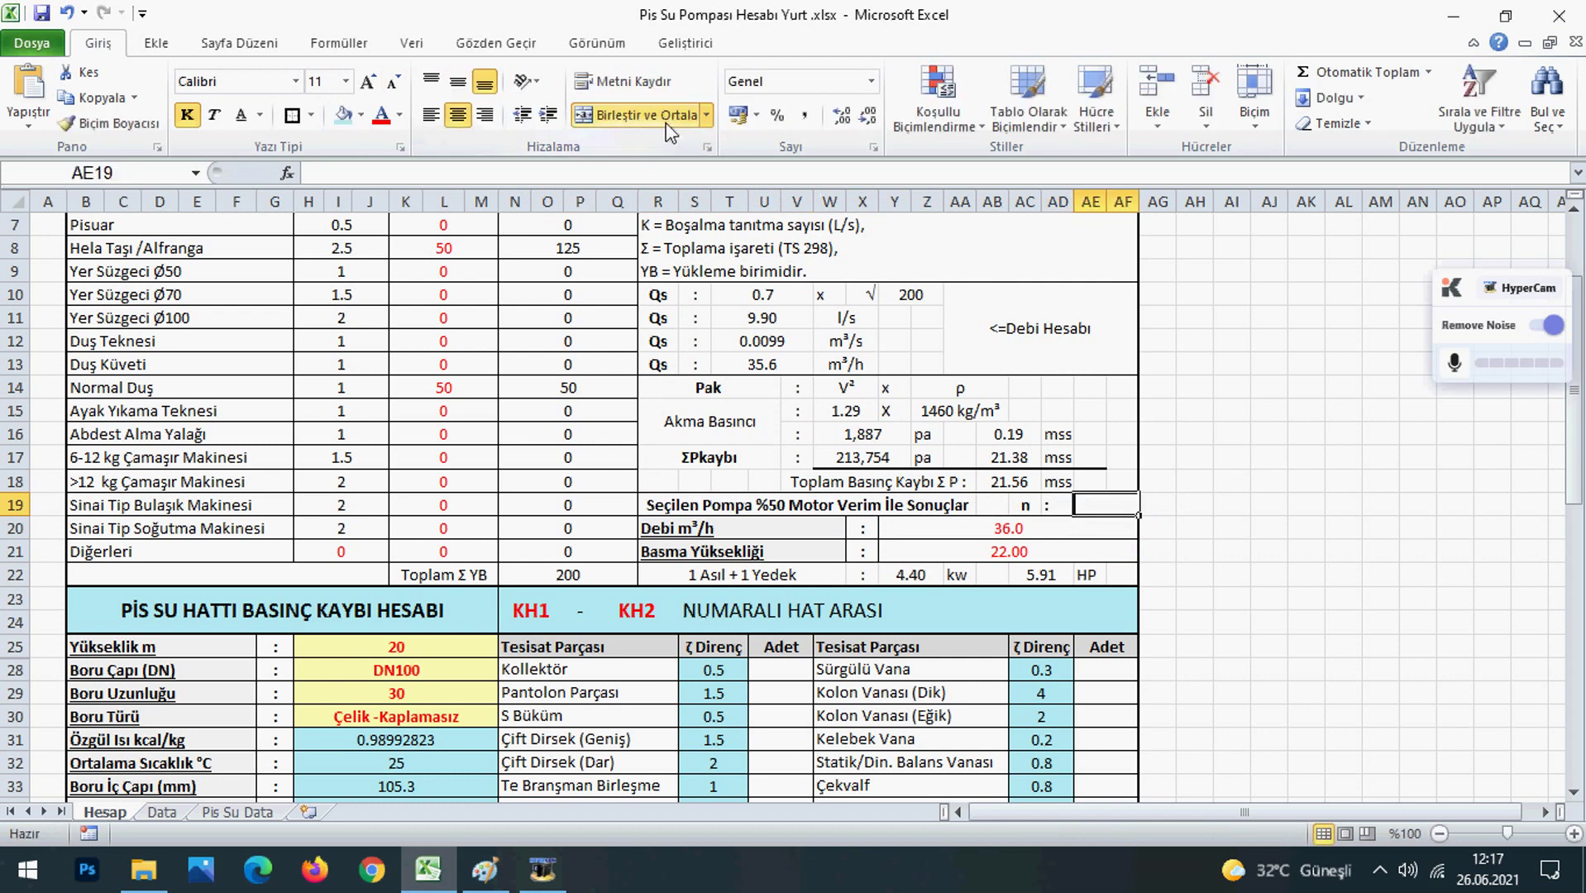
pyautogui.write('0.5')
pyautogui.click(1261, 552)
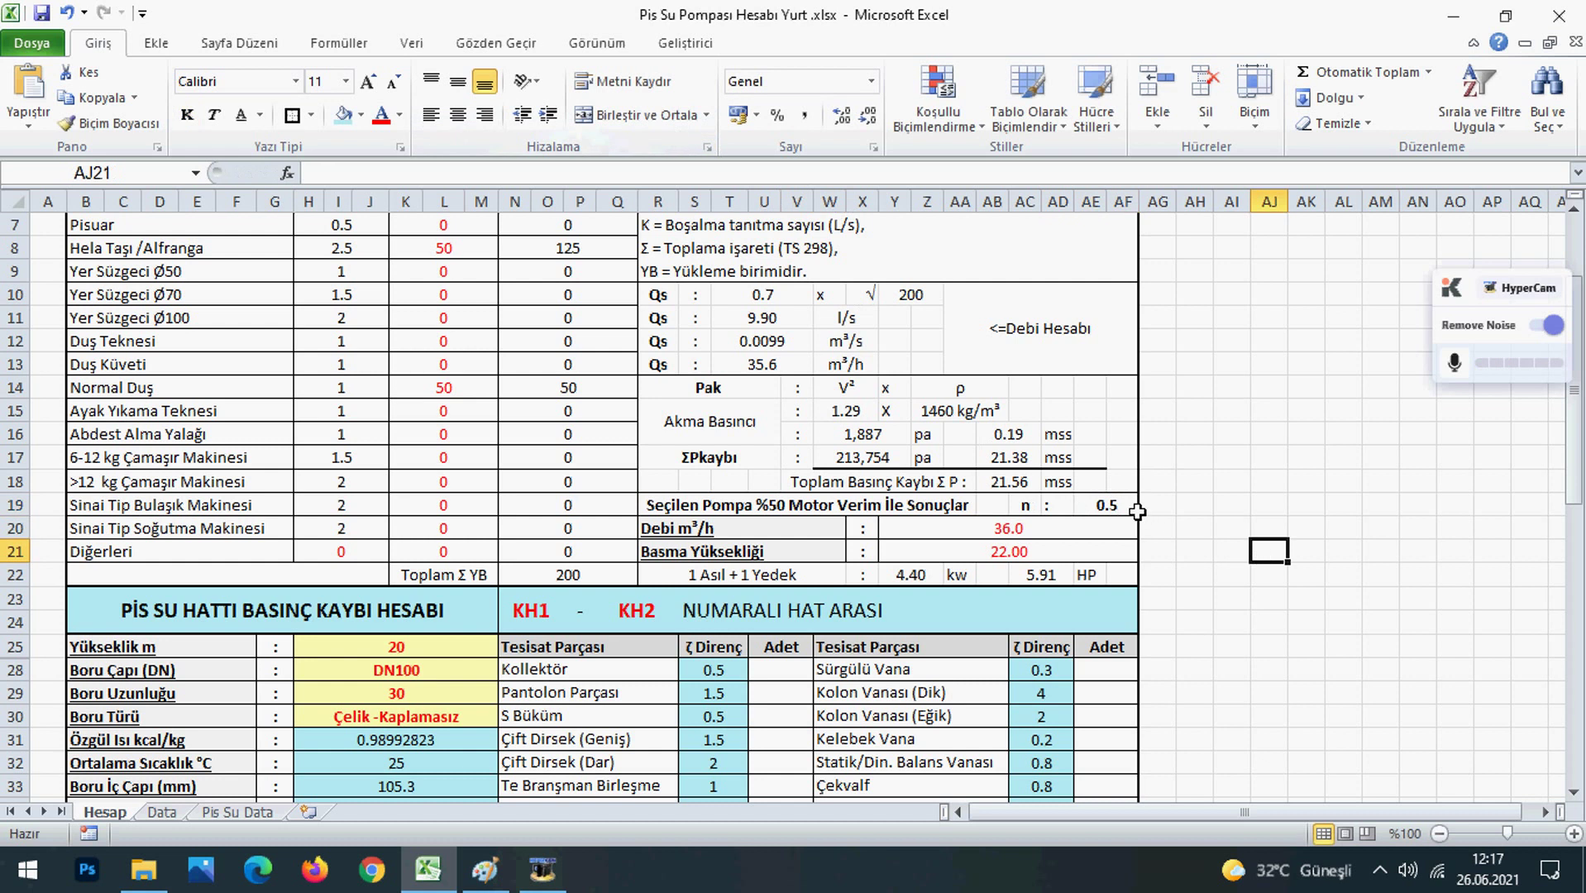
# Color the n efficiency value in AE19 red
pyautogui.click(1117, 504)
pyautogui.click(385, 120)
pyautogui.click(1305, 479)
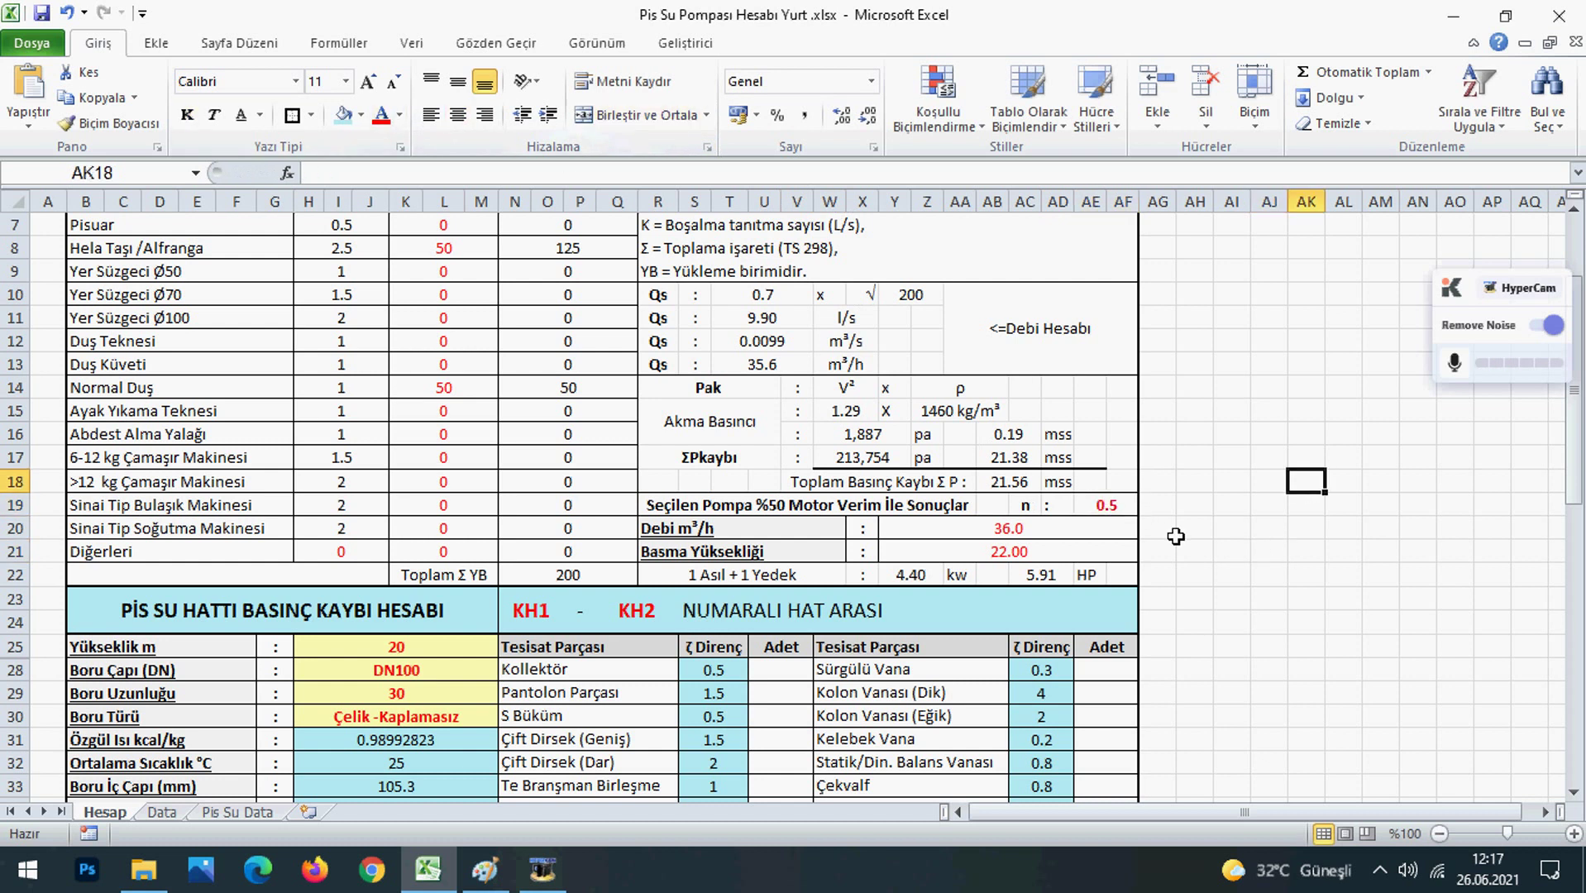
# Replace the fixed 0.5 in the kw formula in Y22 with a reference to the n value cell AE19
pyautogui.click(908, 575)
pyautogui.click(492, 172)
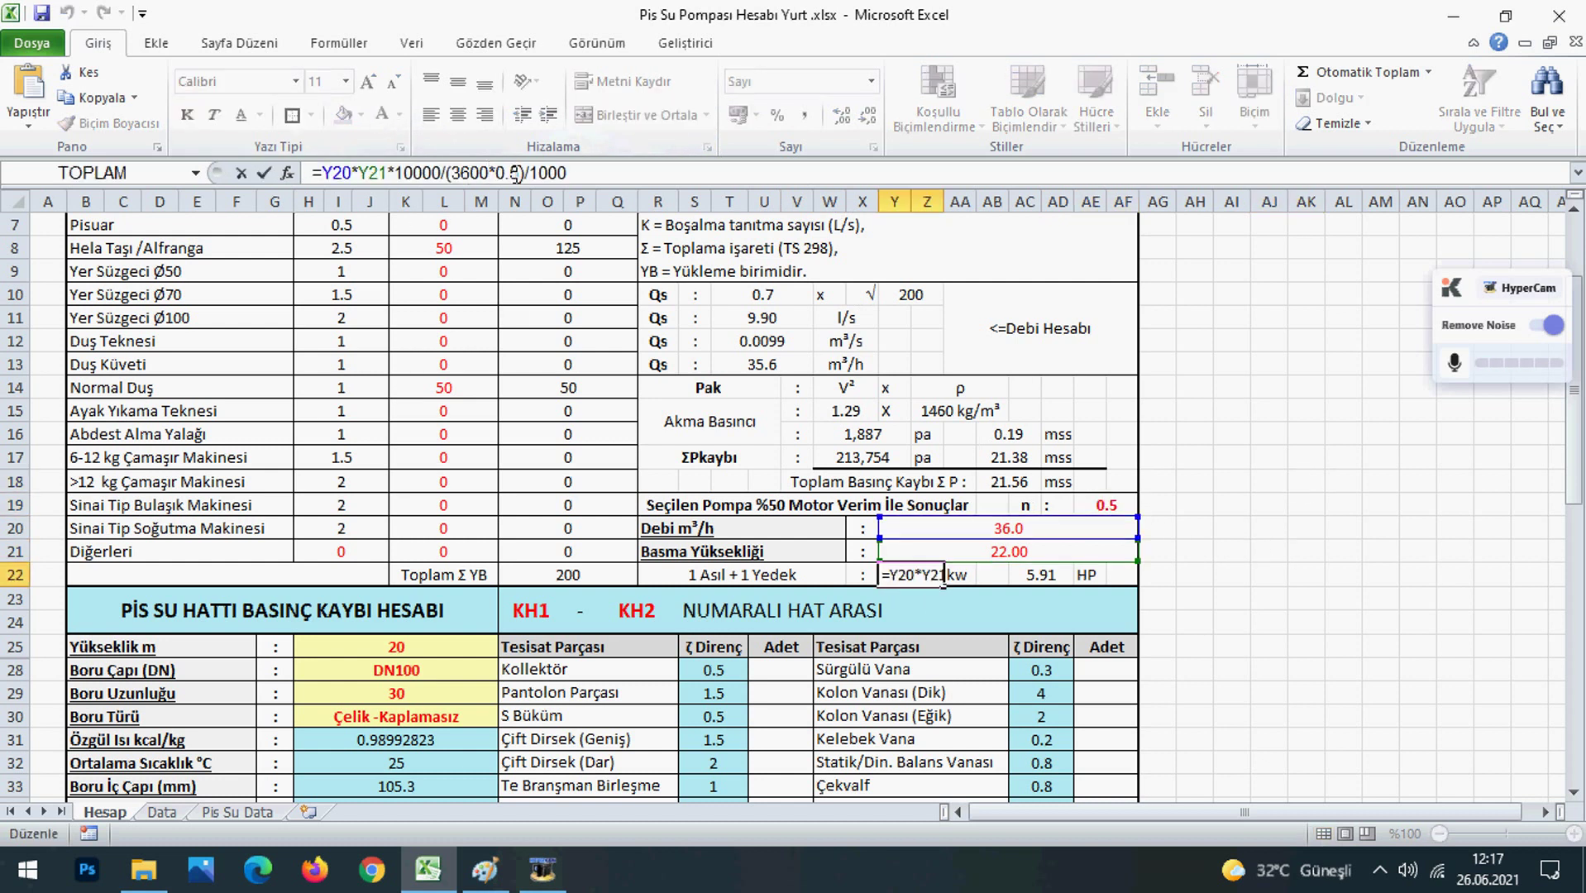
pyautogui.moveTo(519, 172); pyautogui.dragTo(494, 172)
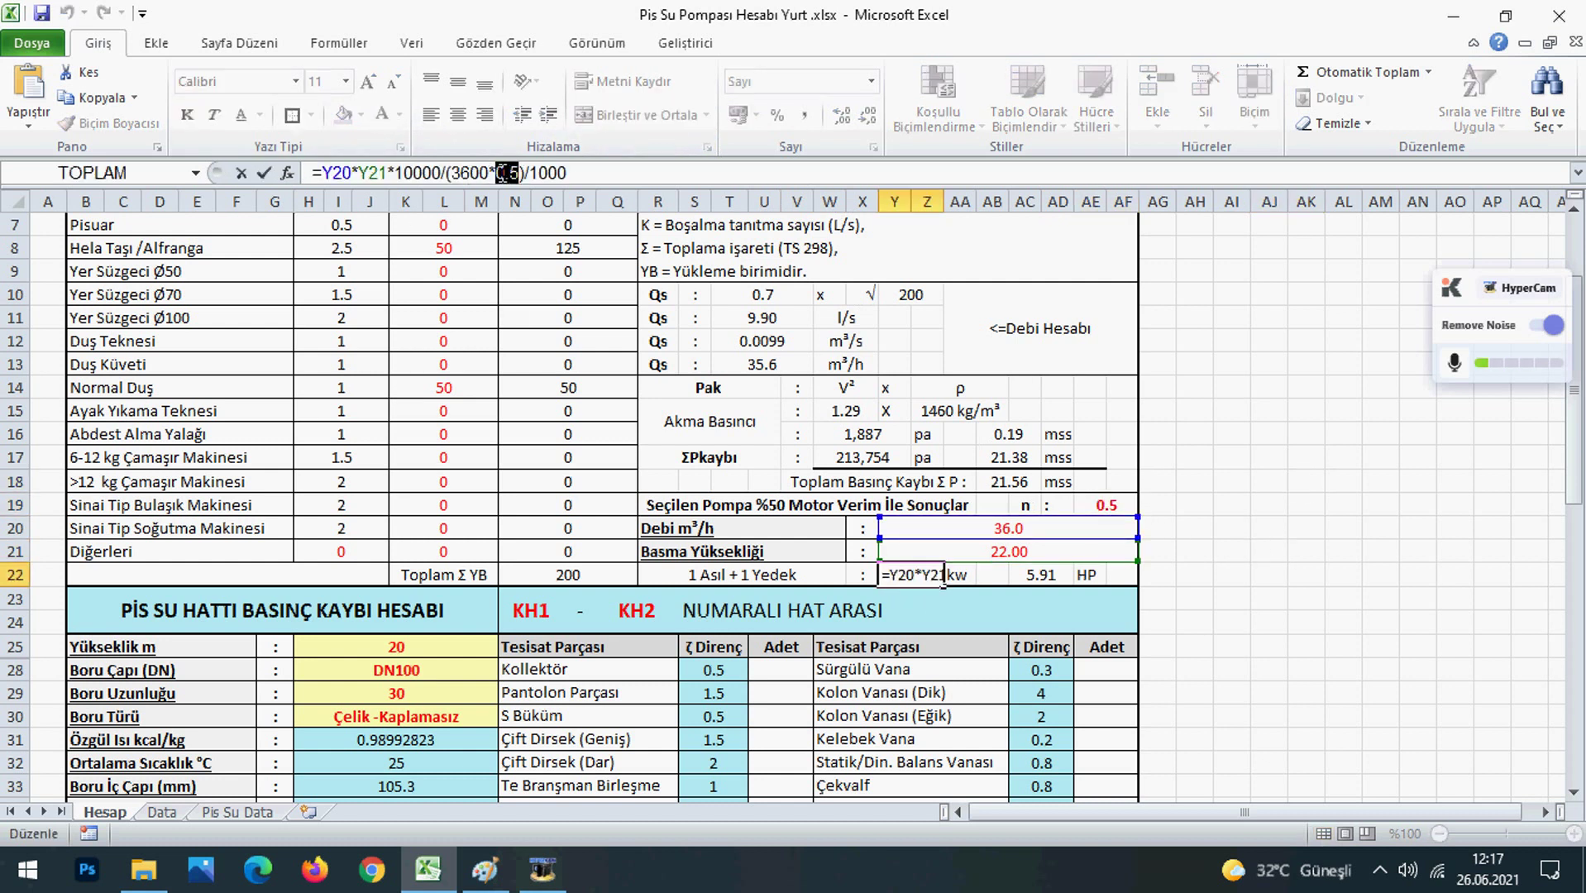
pyautogui.click(1108, 503)
pyautogui.press('Return')
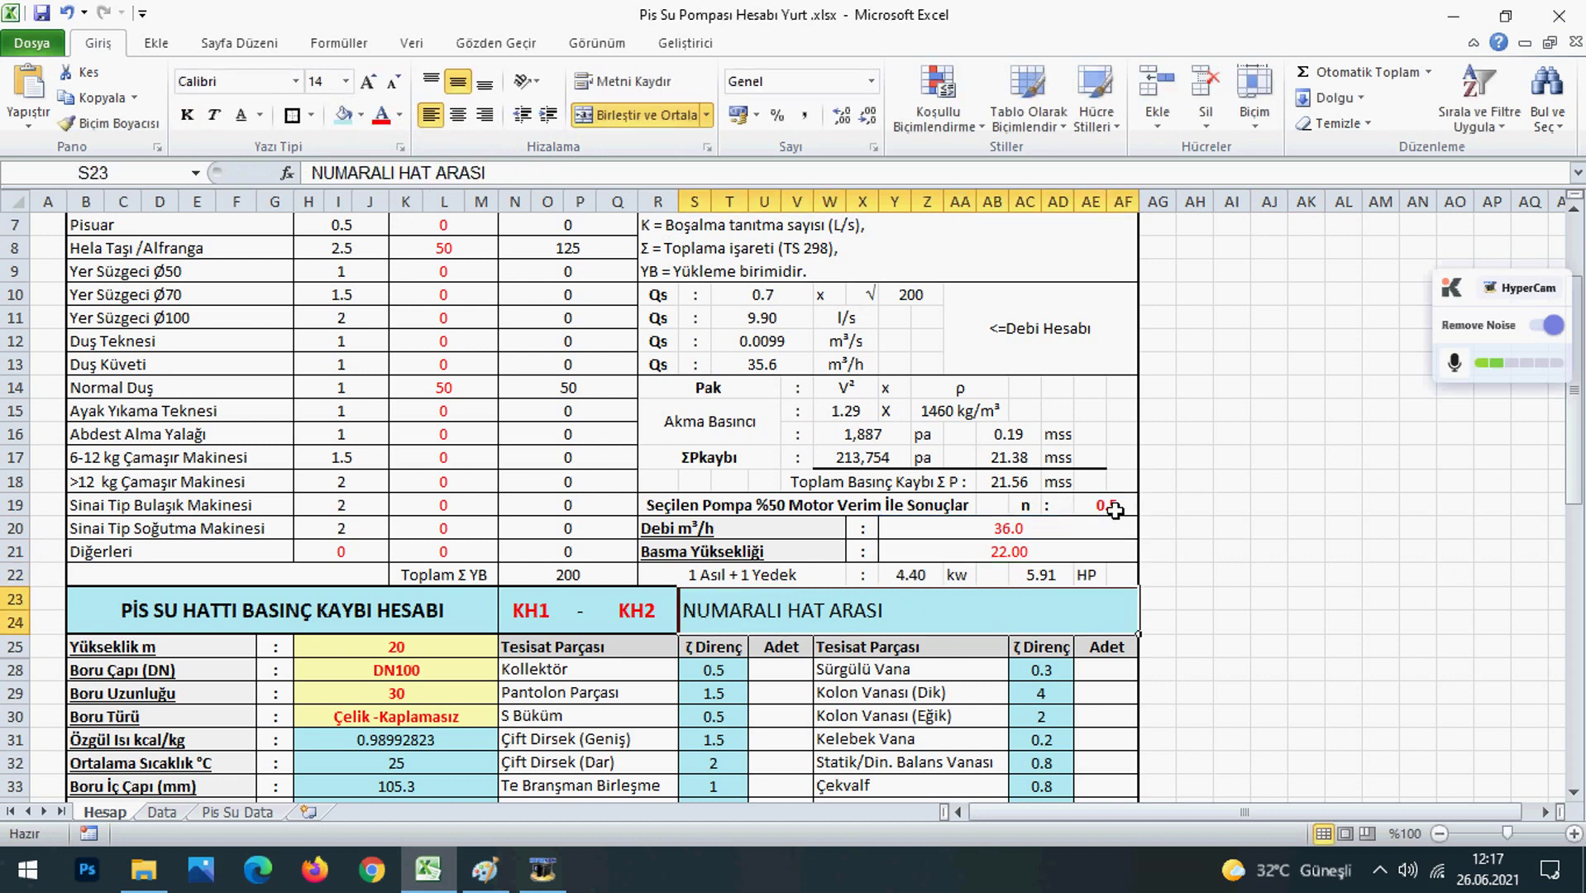
# Try 0.7 as the n efficiency value to test the linked power formula, and undo the change
pyautogui.click(1115, 507)
pyautogui.write('0.7')
pyautogui.press('Return')
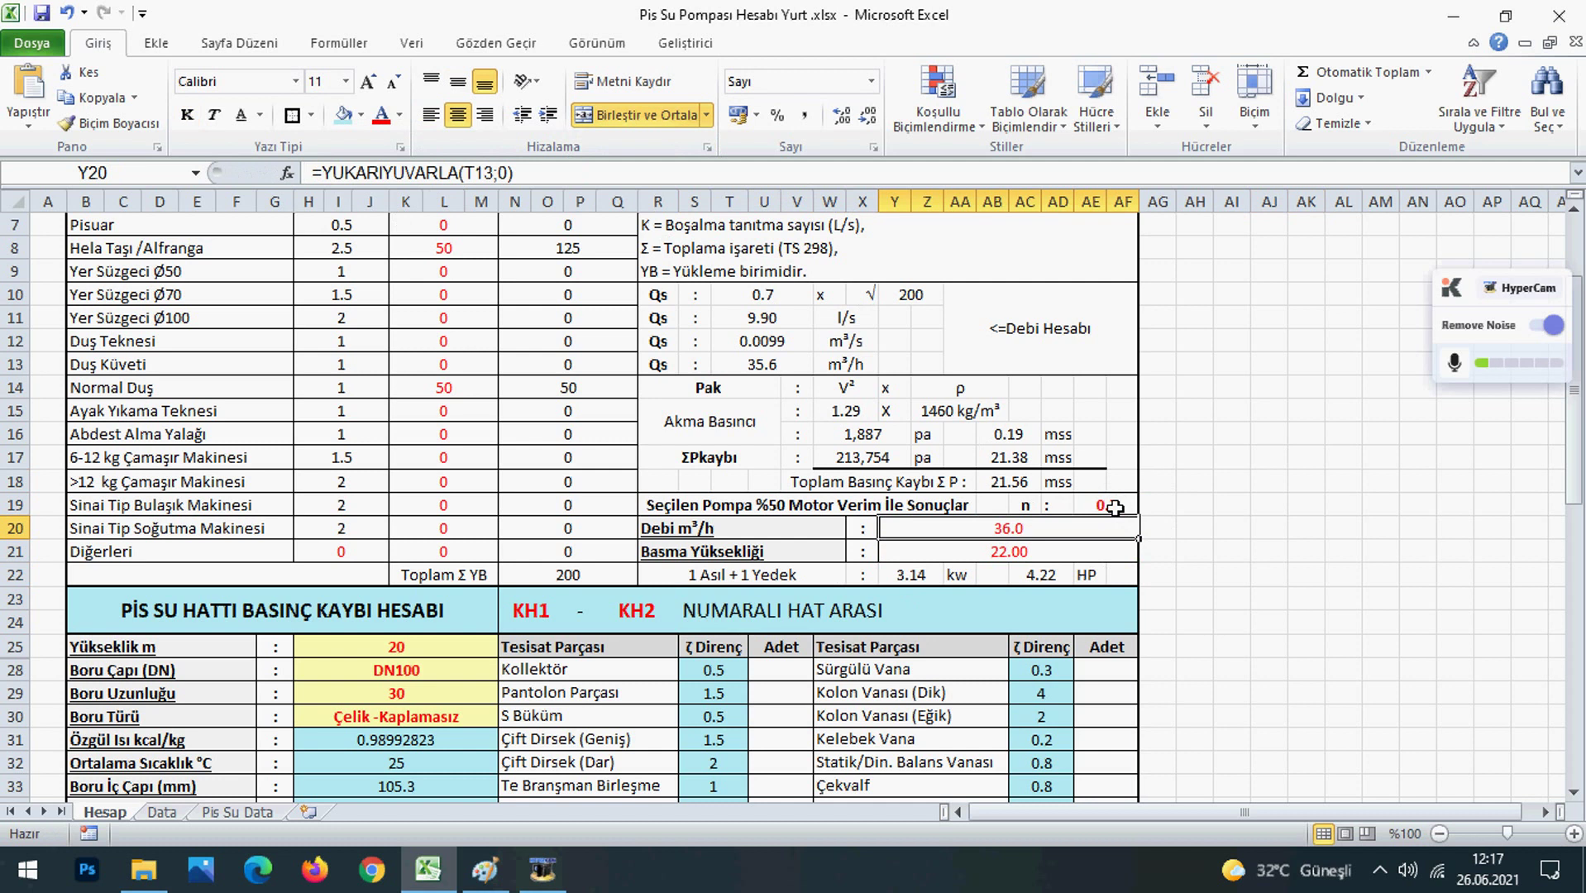
pyautogui.hotkey('ctrl', 'z')
pyautogui.click(1228, 525)
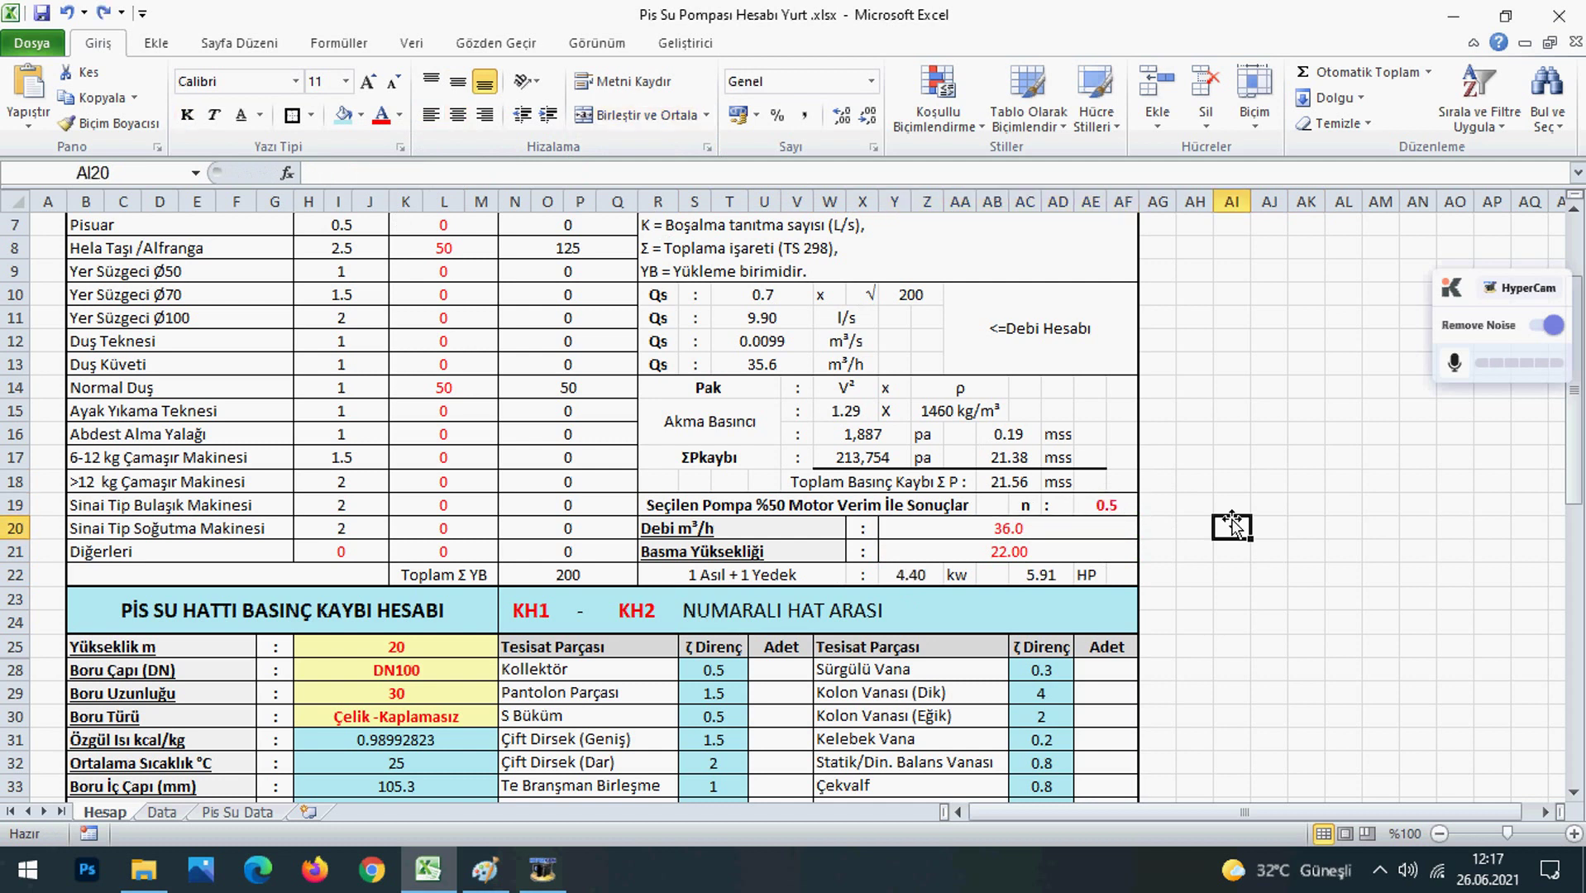
# Review the motor power results and the kw-to-HP conversion formula in AC22
pyautogui.click(1341, 574)
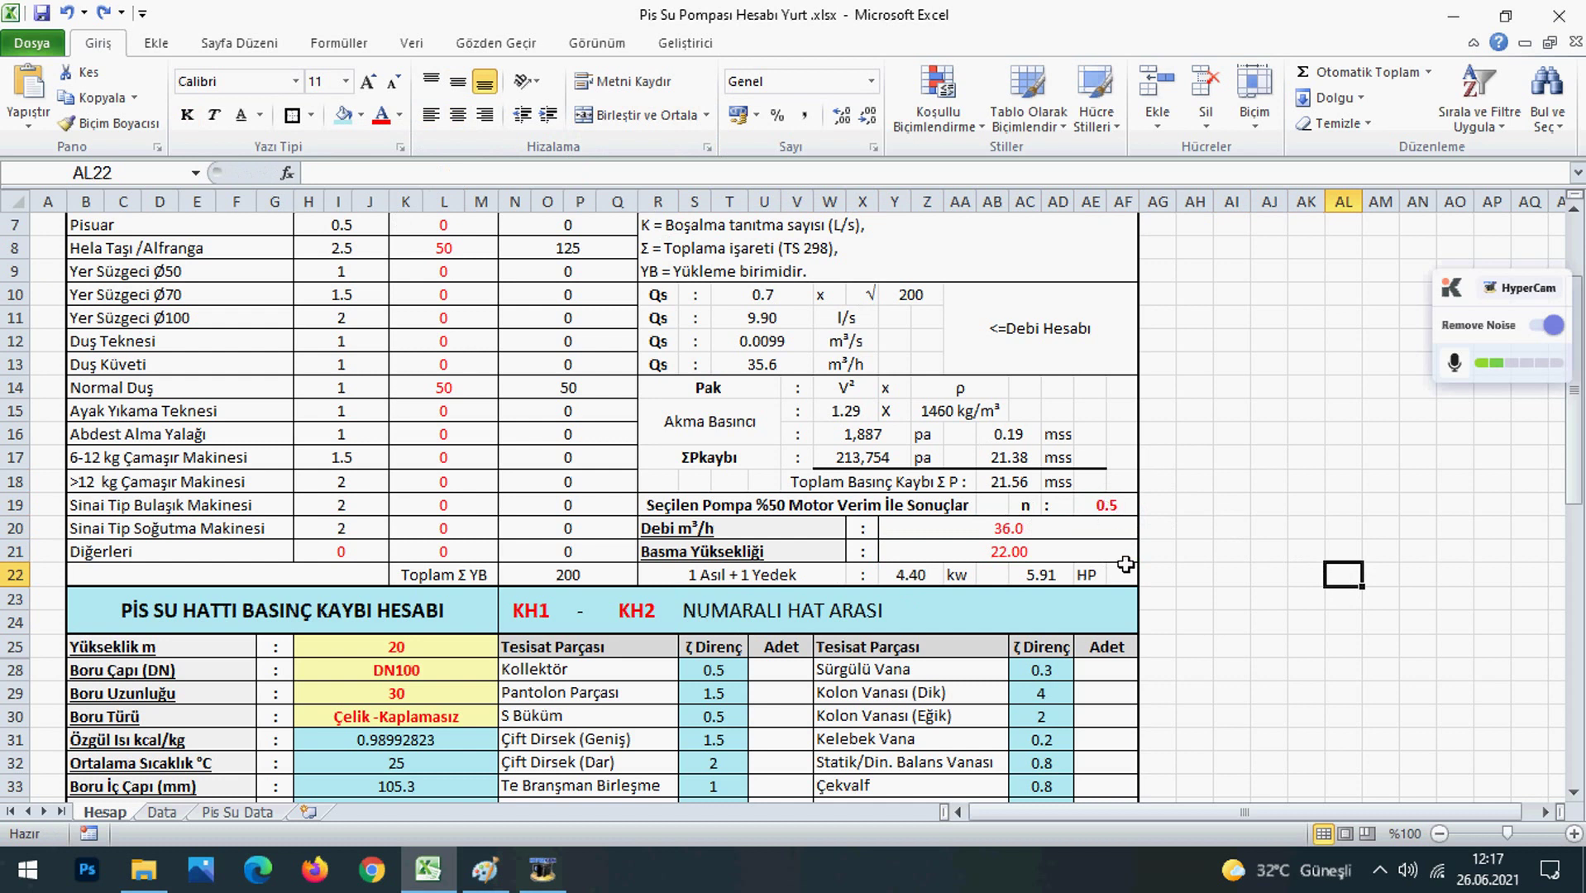
pyautogui.click(1397, 482)
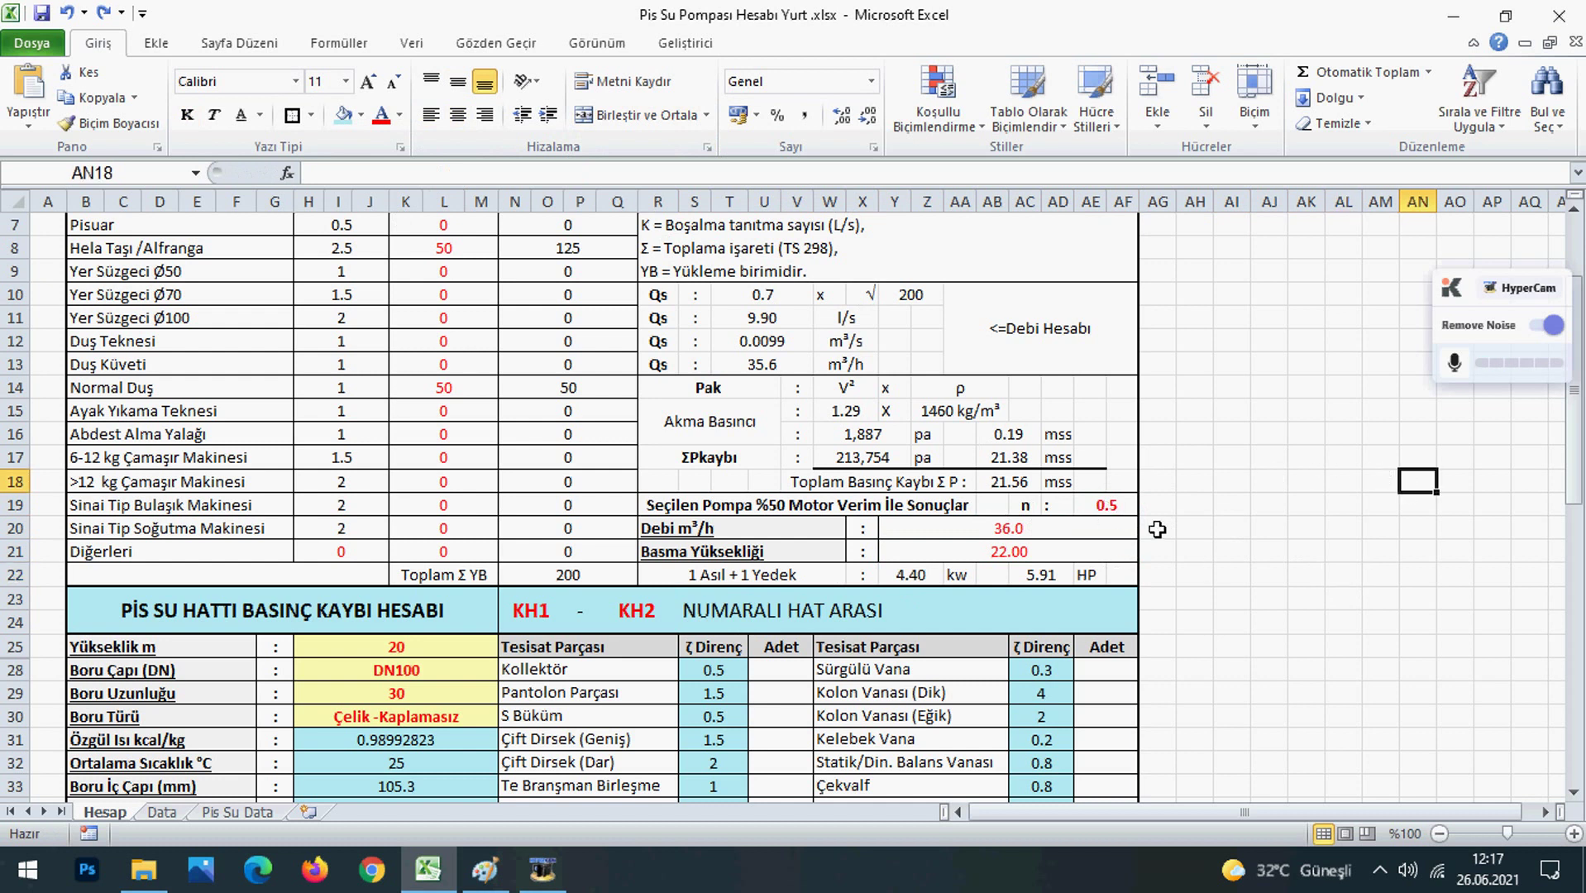
pyautogui.click(1041, 575)
pyautogui.click(1188, 575)
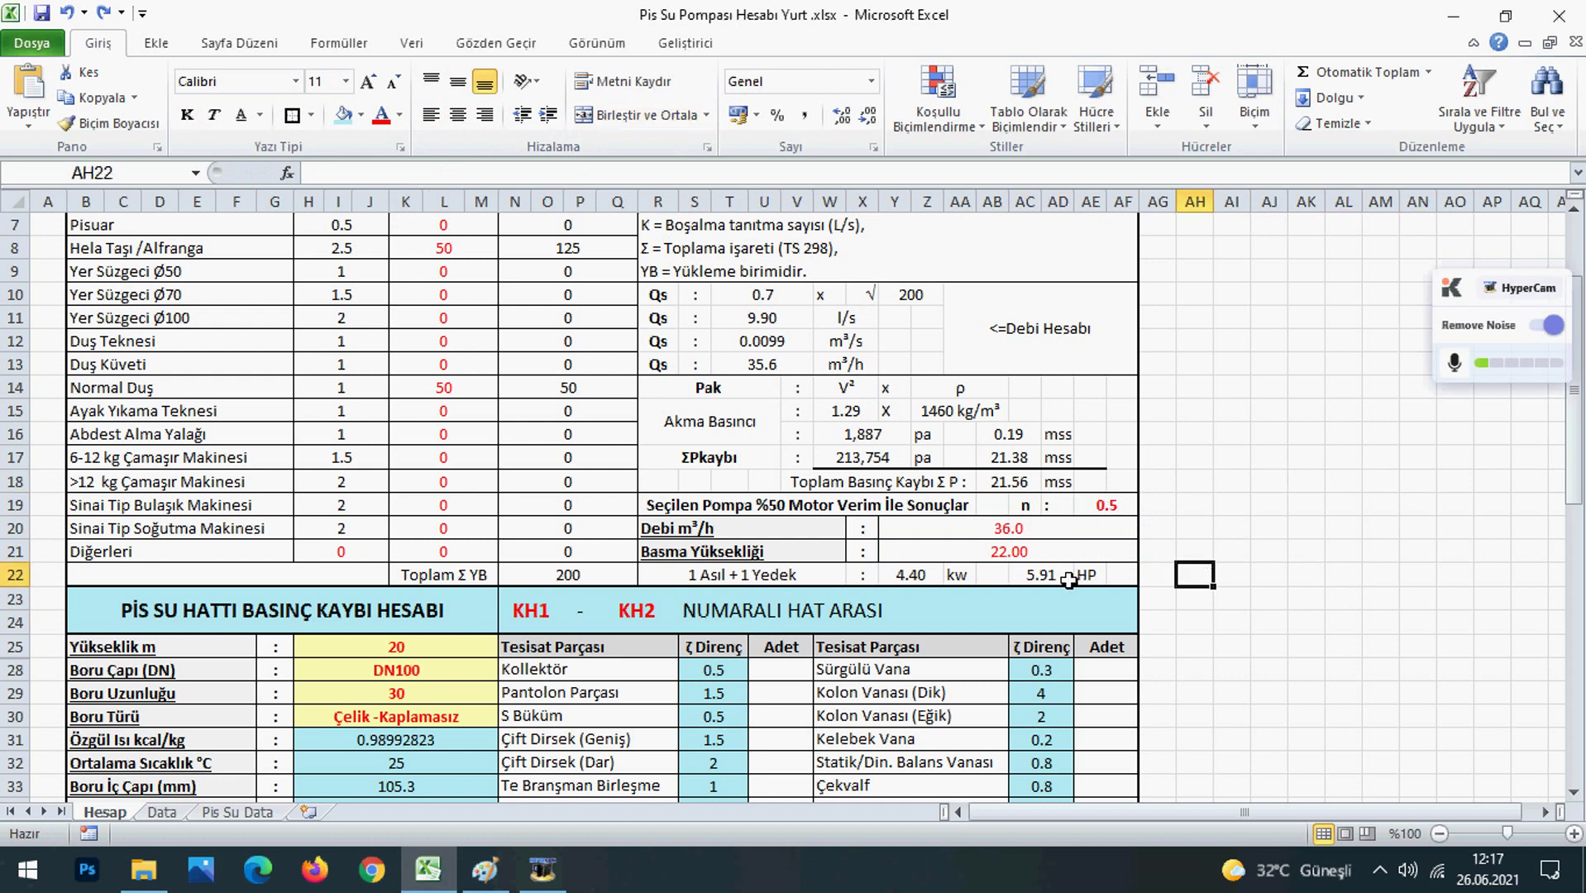
pyautogui.click(1046, 576)
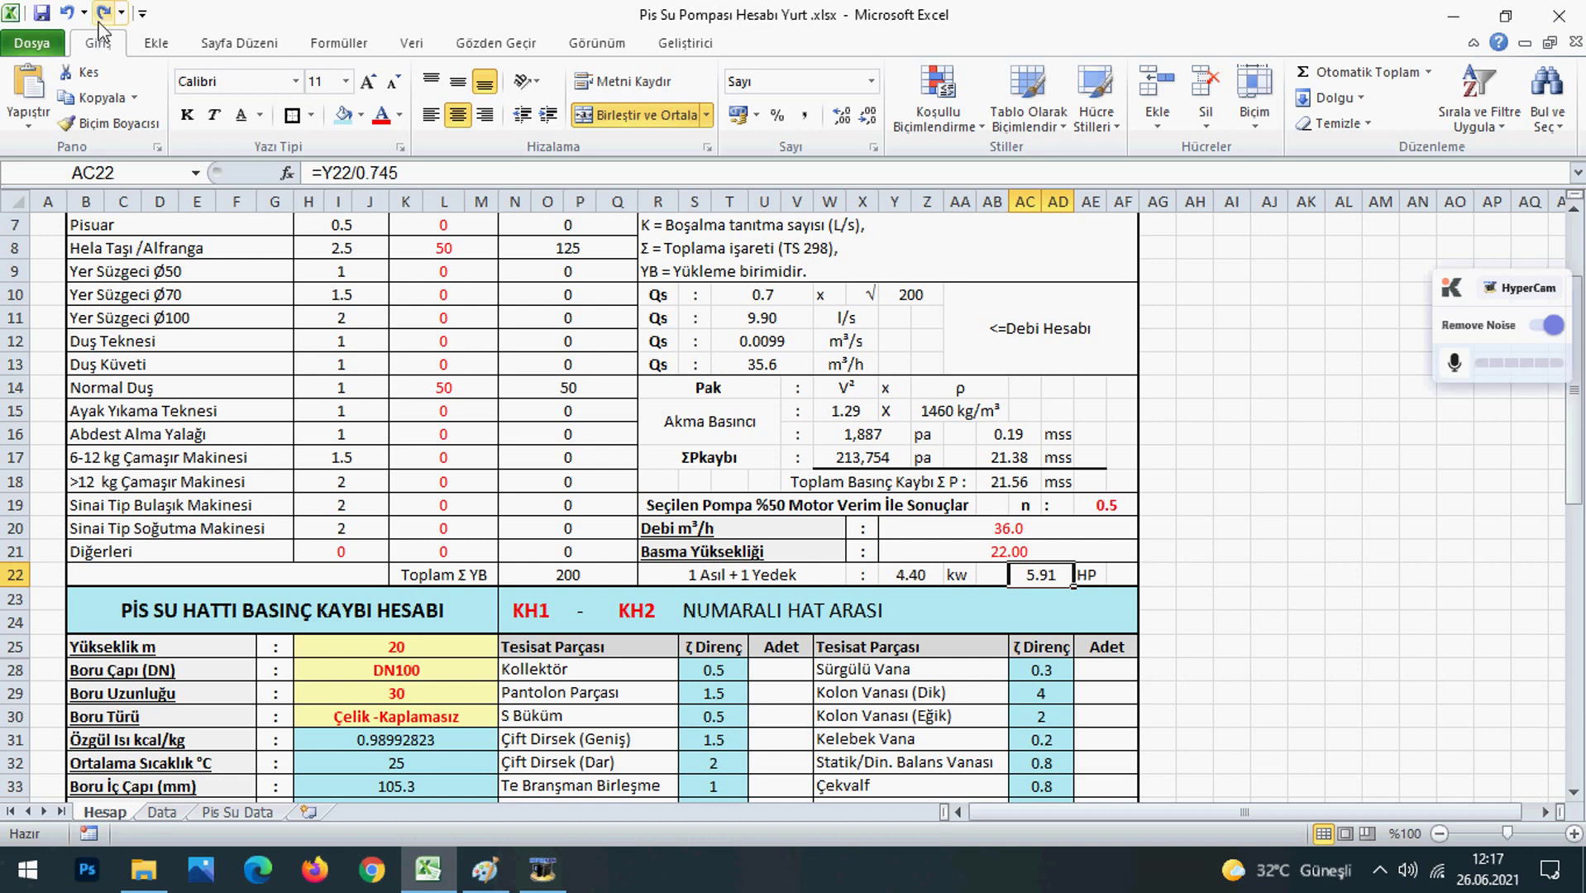
pyautogui.click(1348, 528)
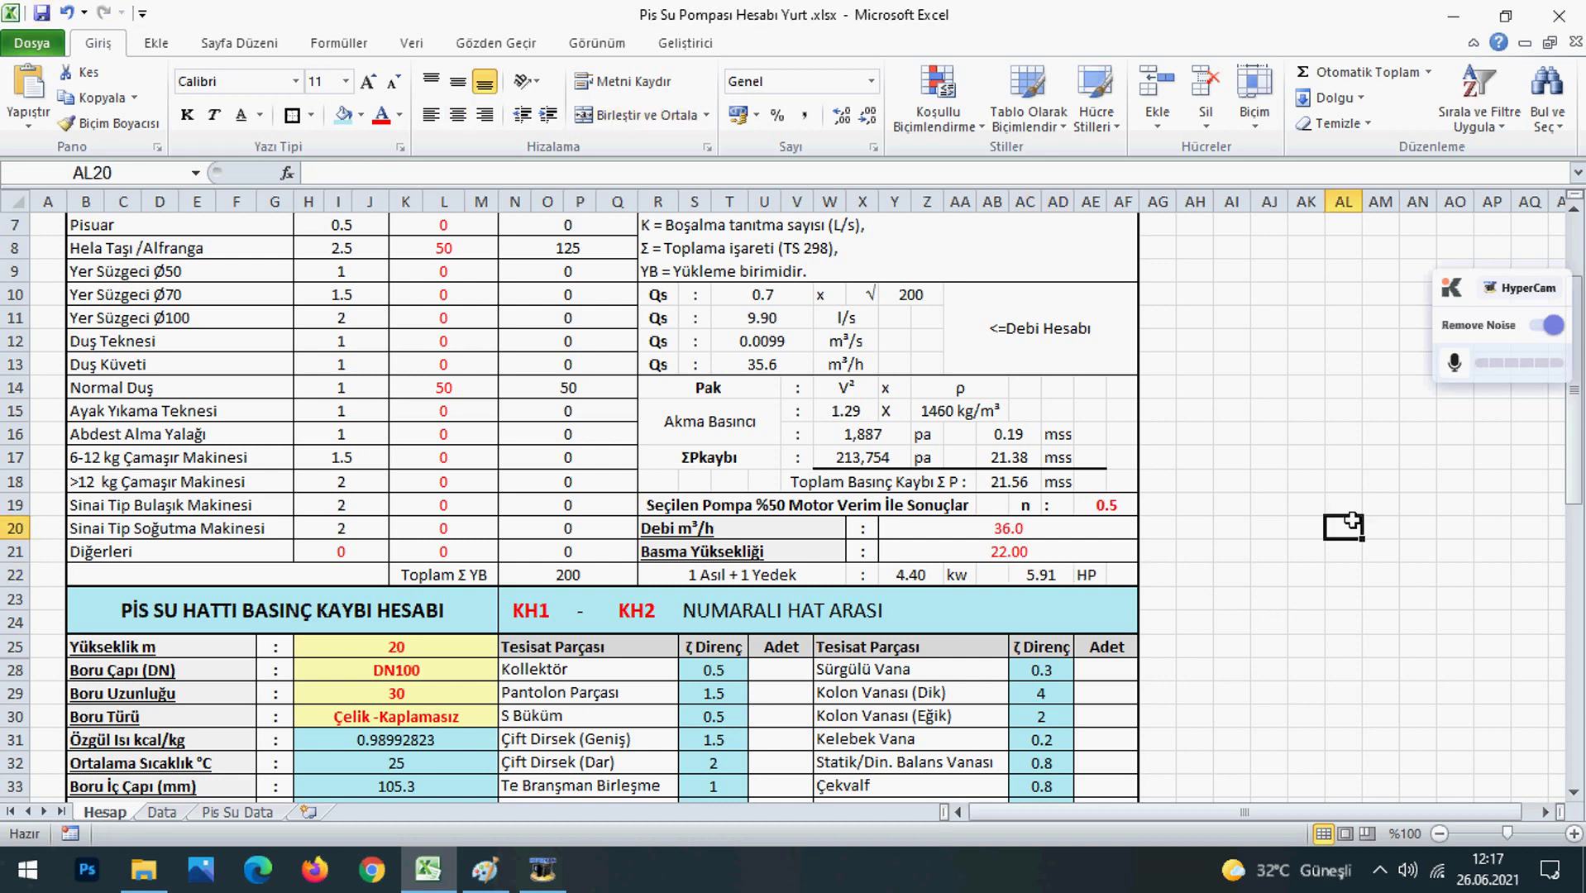
# Examine the Akma Basıncı calculation: the V² and ρ cells, their product in pa and its conversion to mss
pyautogui.scroll(2, 541, 518)
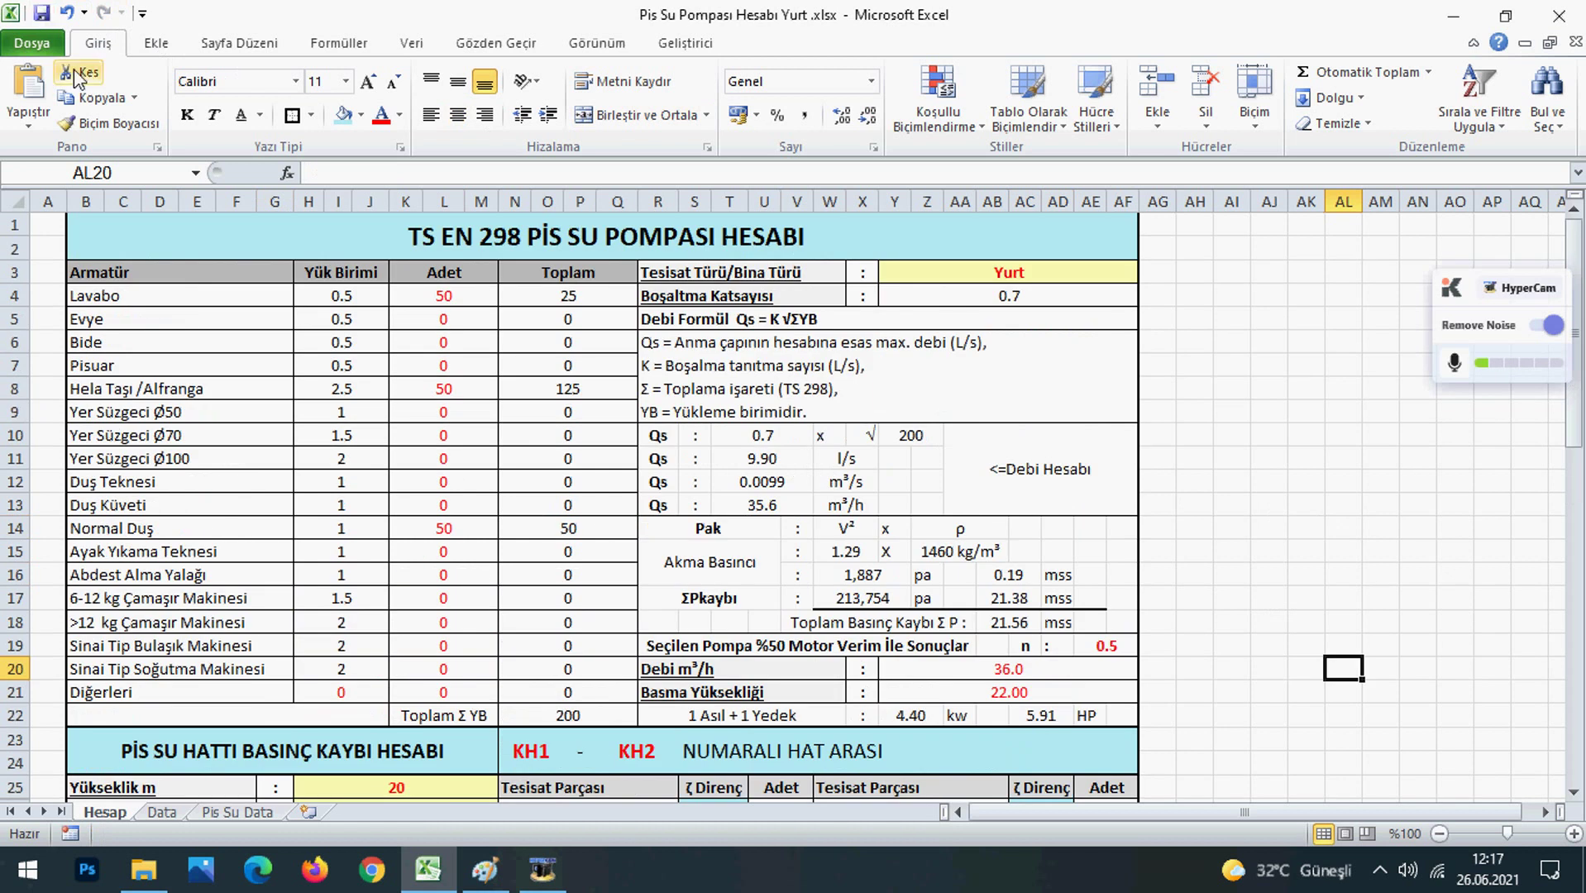
pyautogui.scroll(-2, 413, 562)
pyautogui.scroll(2, 470, 552)
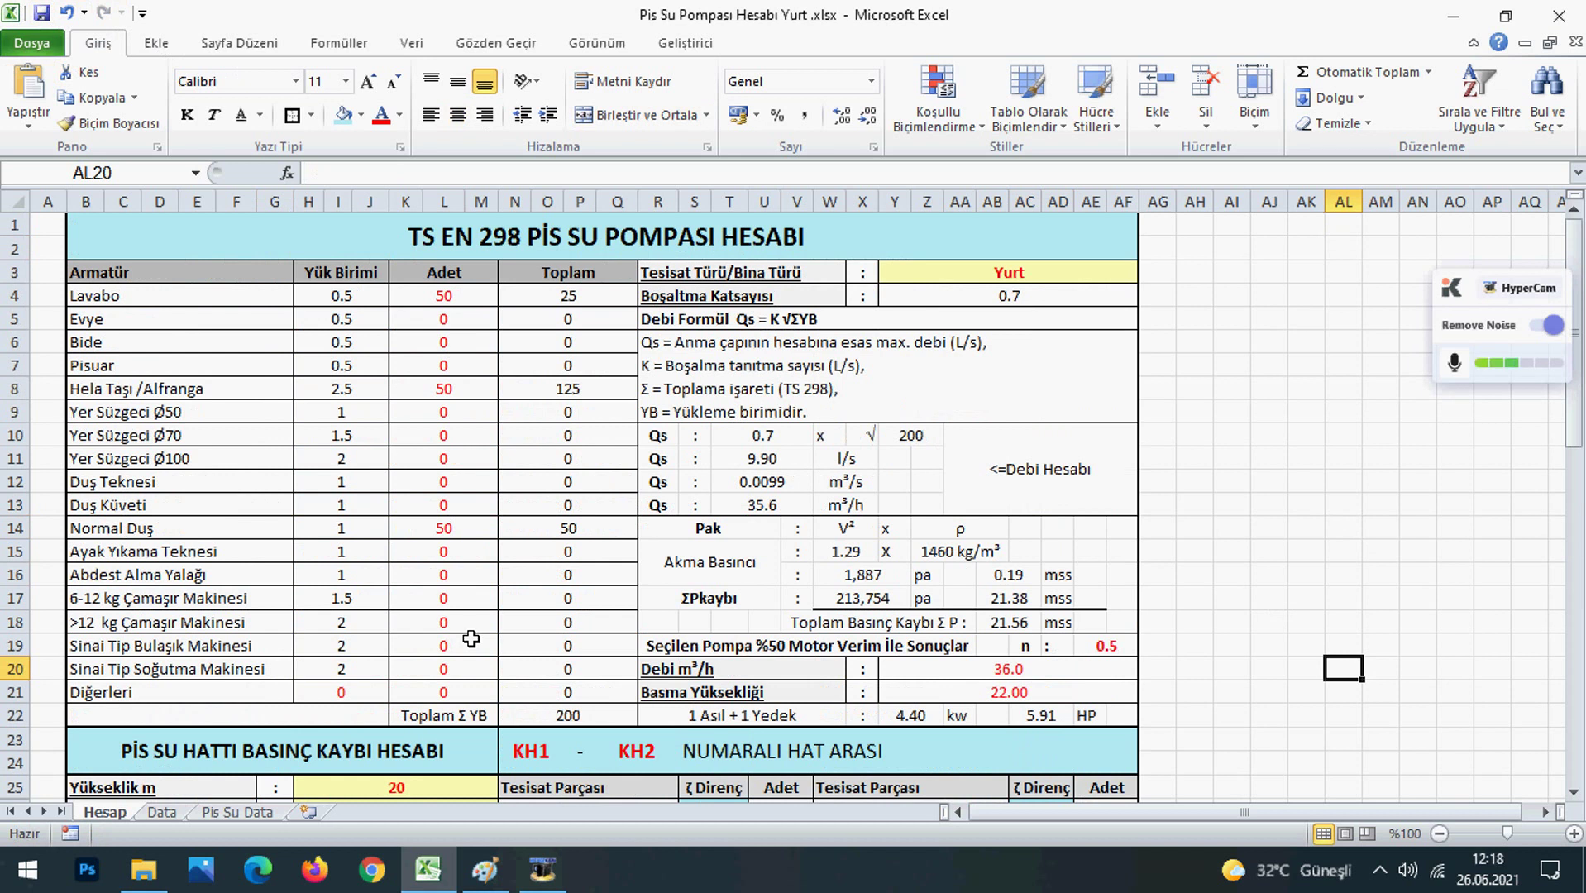
pyautogui.moveTo(741, 543); pyautogui.dragTo(968, 557)
pyautogui.click(1059, 551)
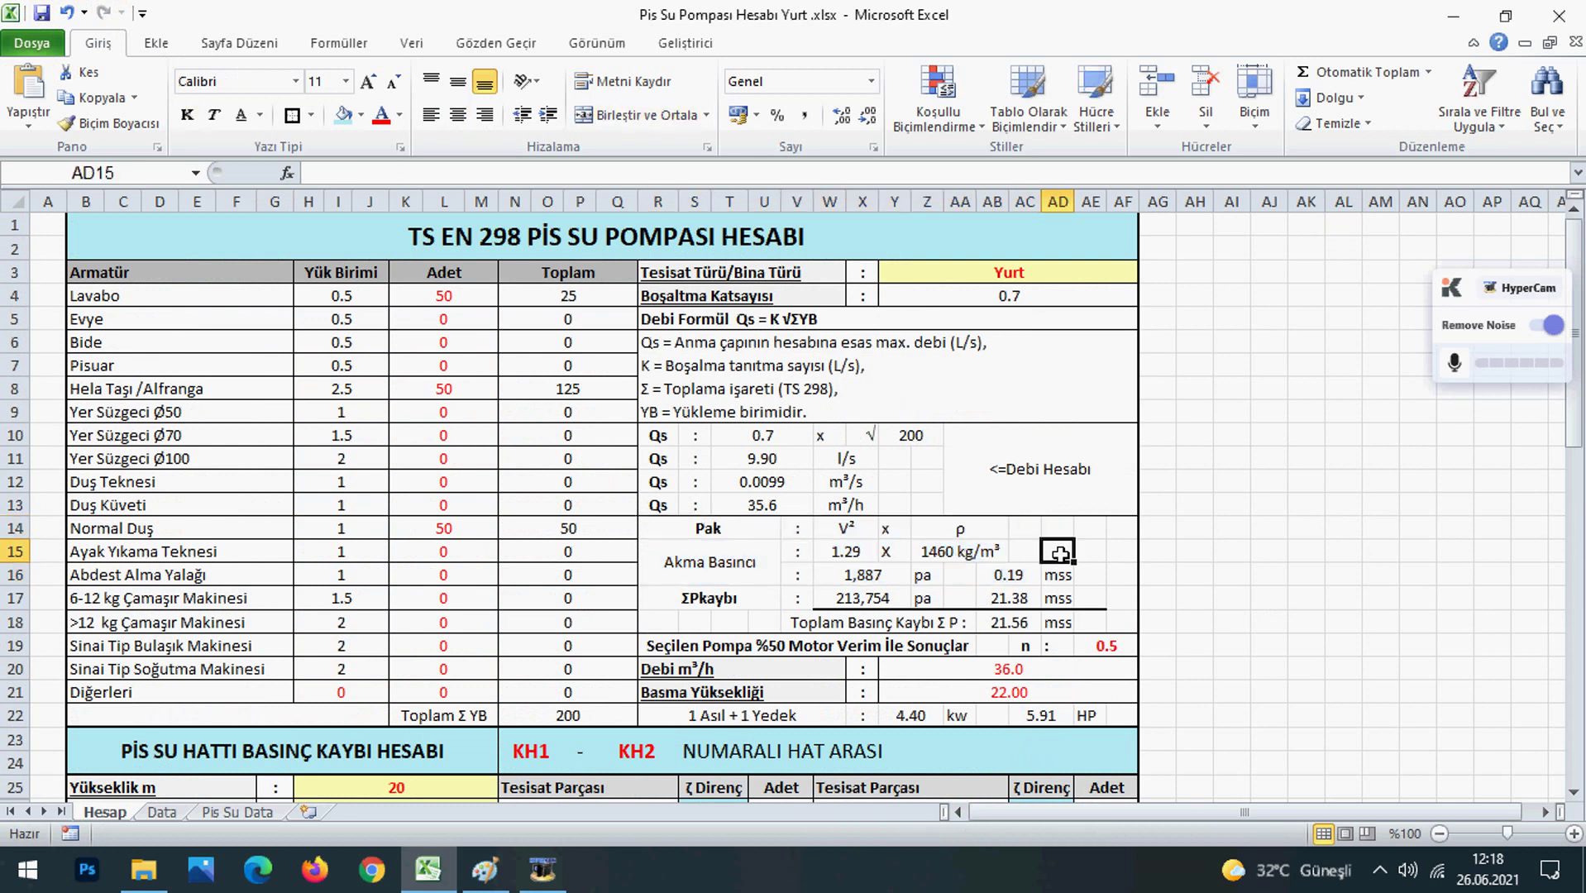
pyautogui.click(967, 558)
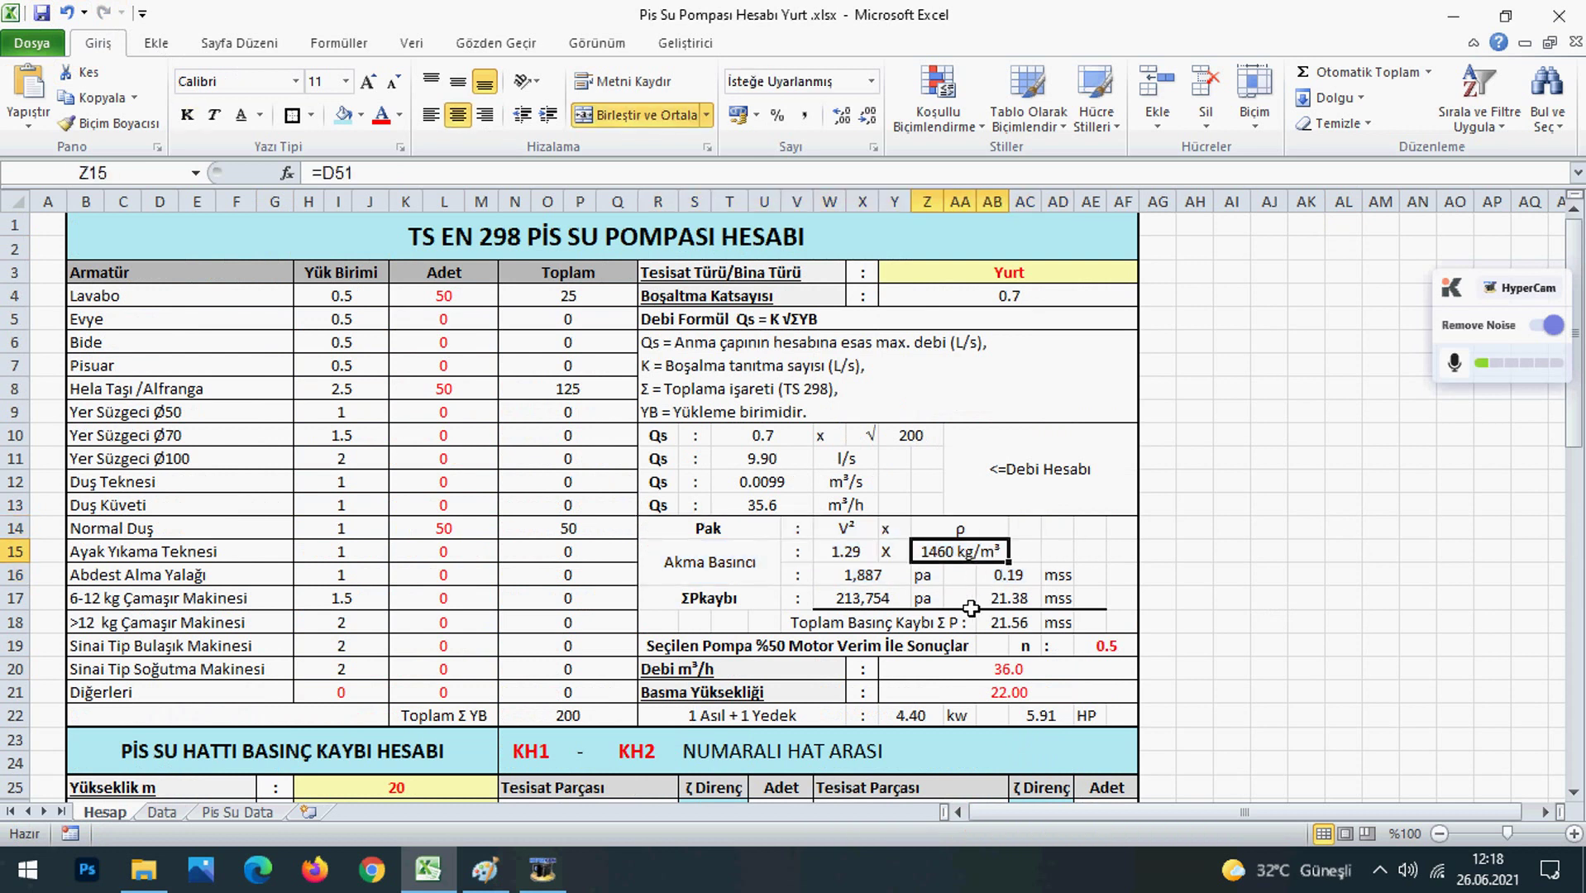
pyautogui.click(1011, 579)
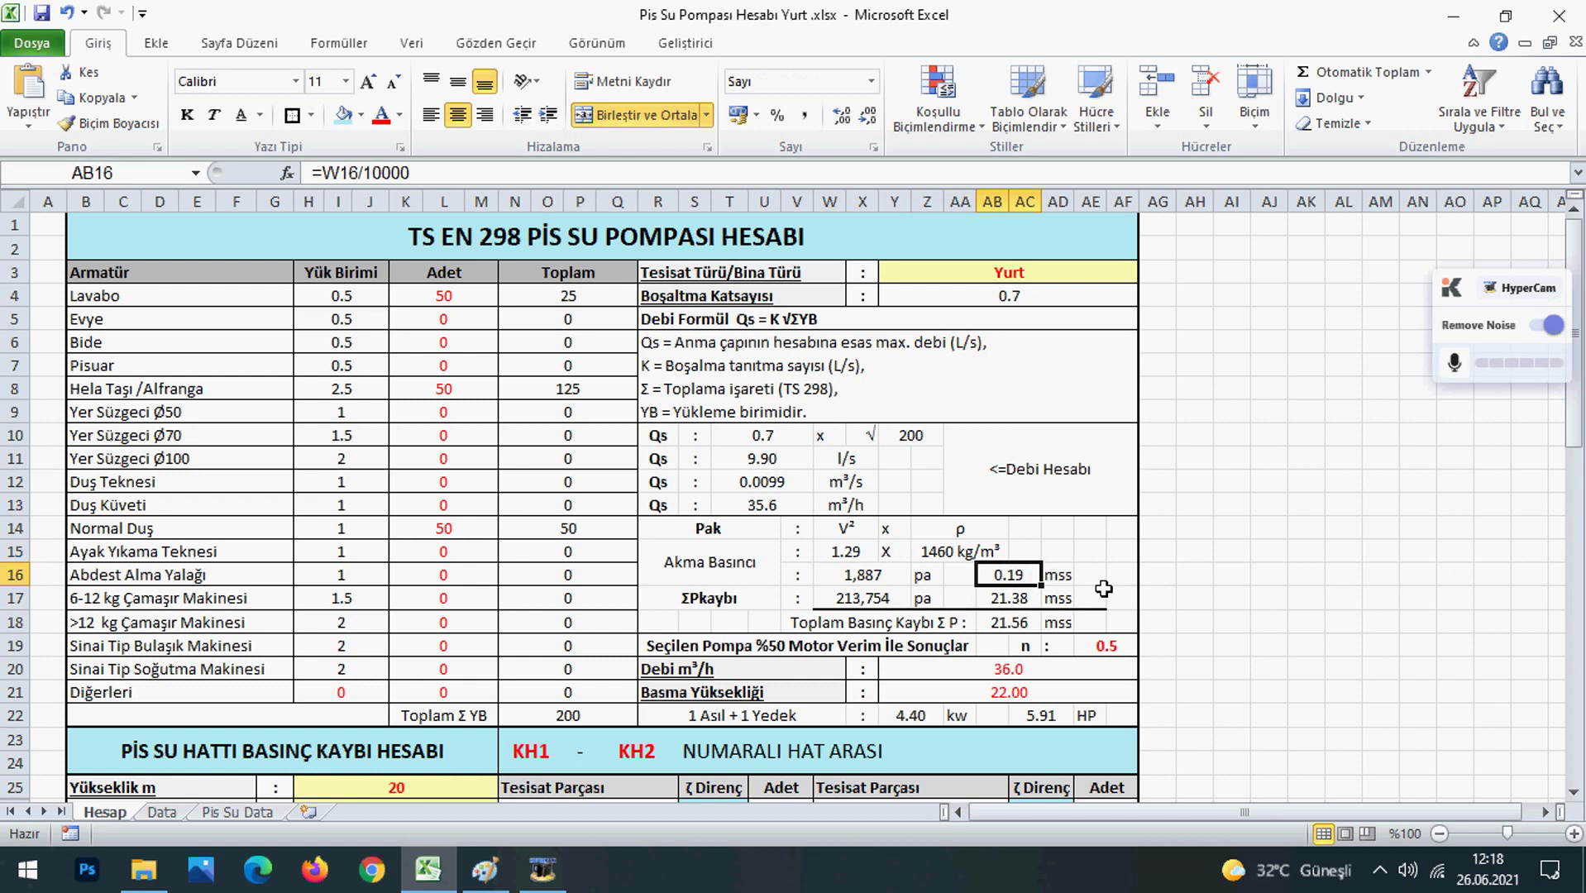
pyautogui.click(895, 580)
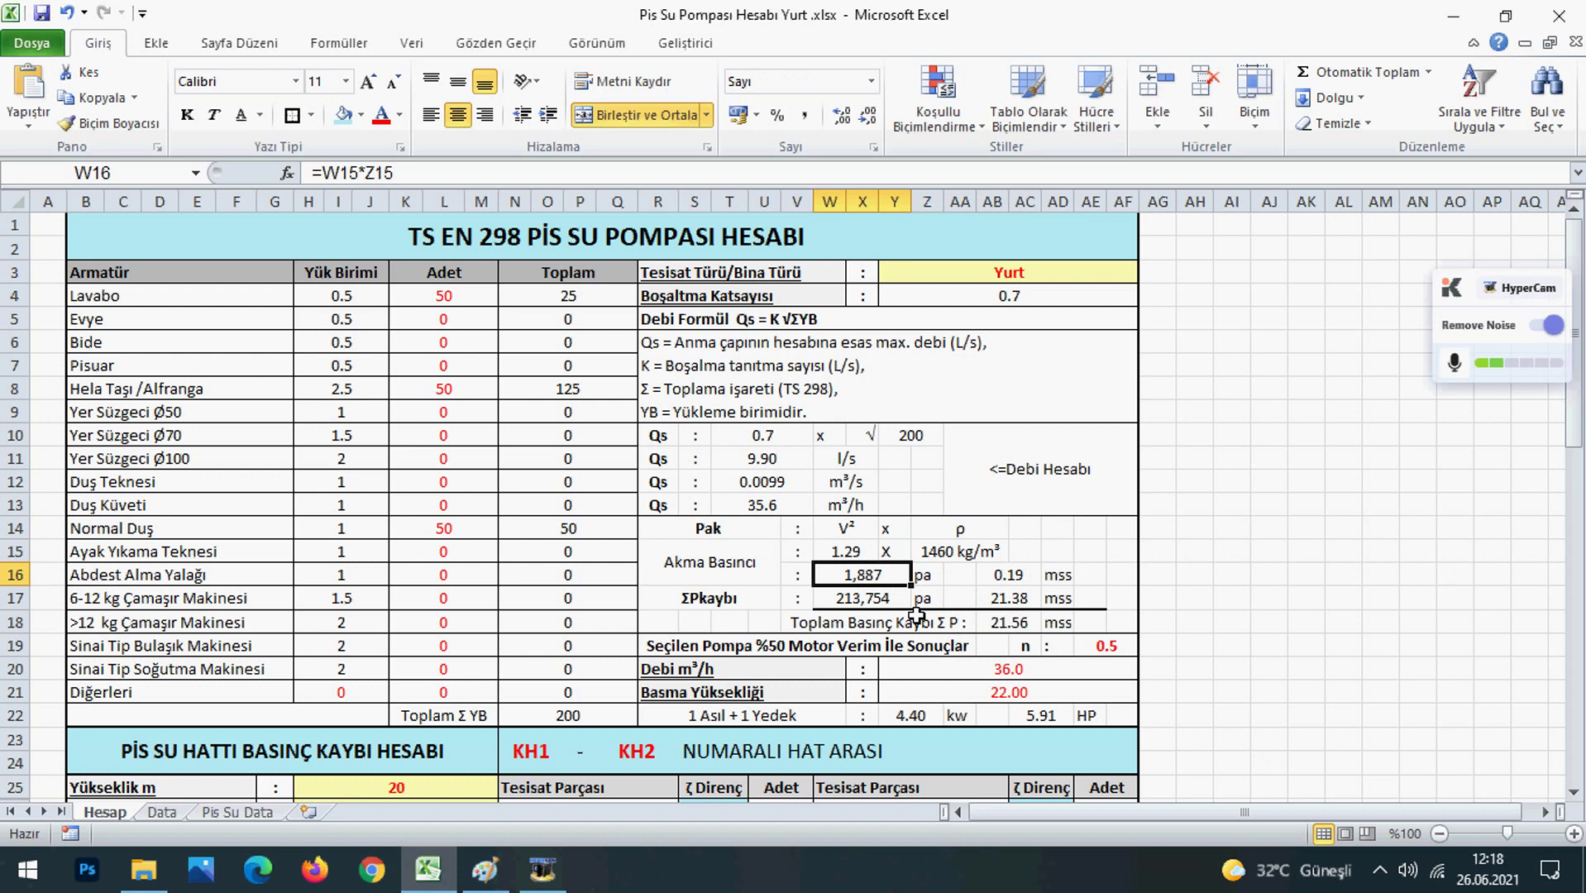
pyautogui.click(856, 551)
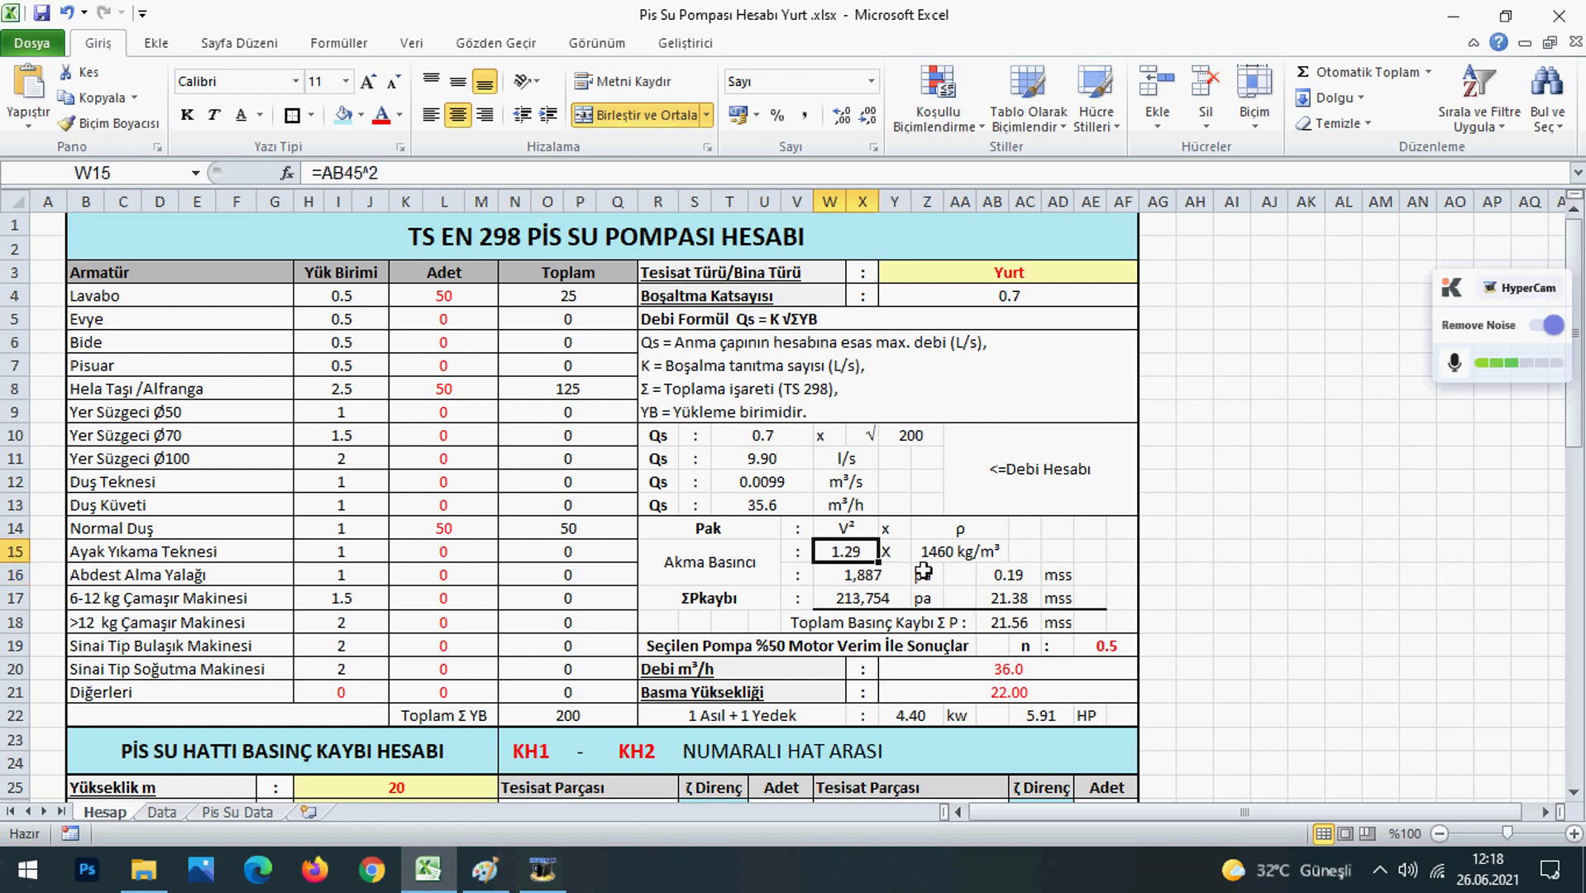
pyautogui.click(951, 555)
pyautogui.click(1024, 576)
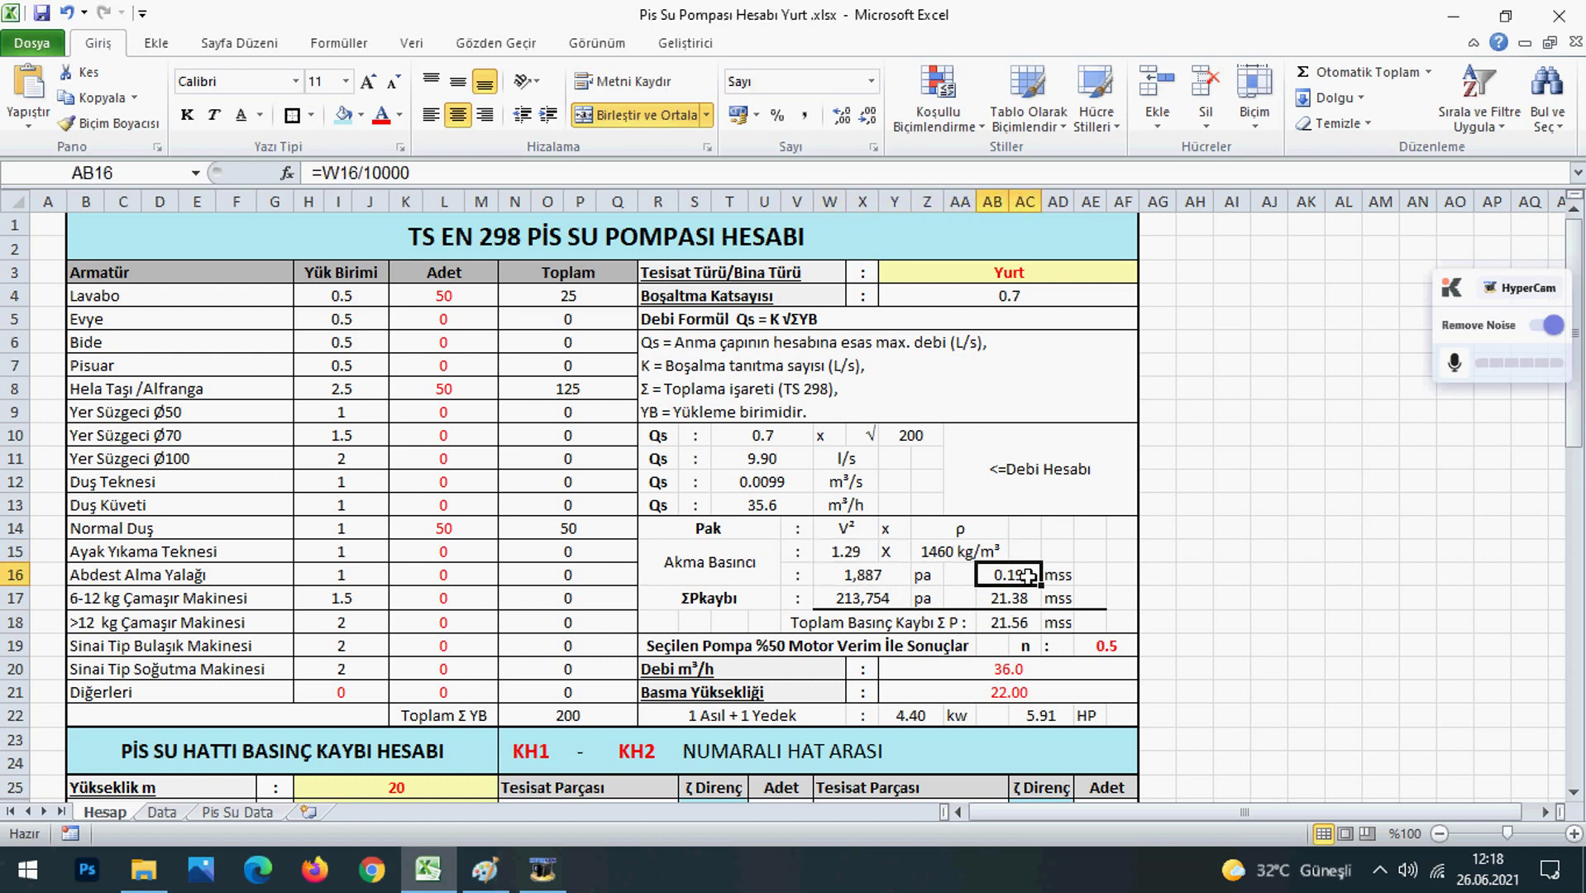
# Try DN65 as the Boru Çapı, check the Akma Basıncı value in mss and restore DN100
pyautogui.scroll(-4, 550, 521)
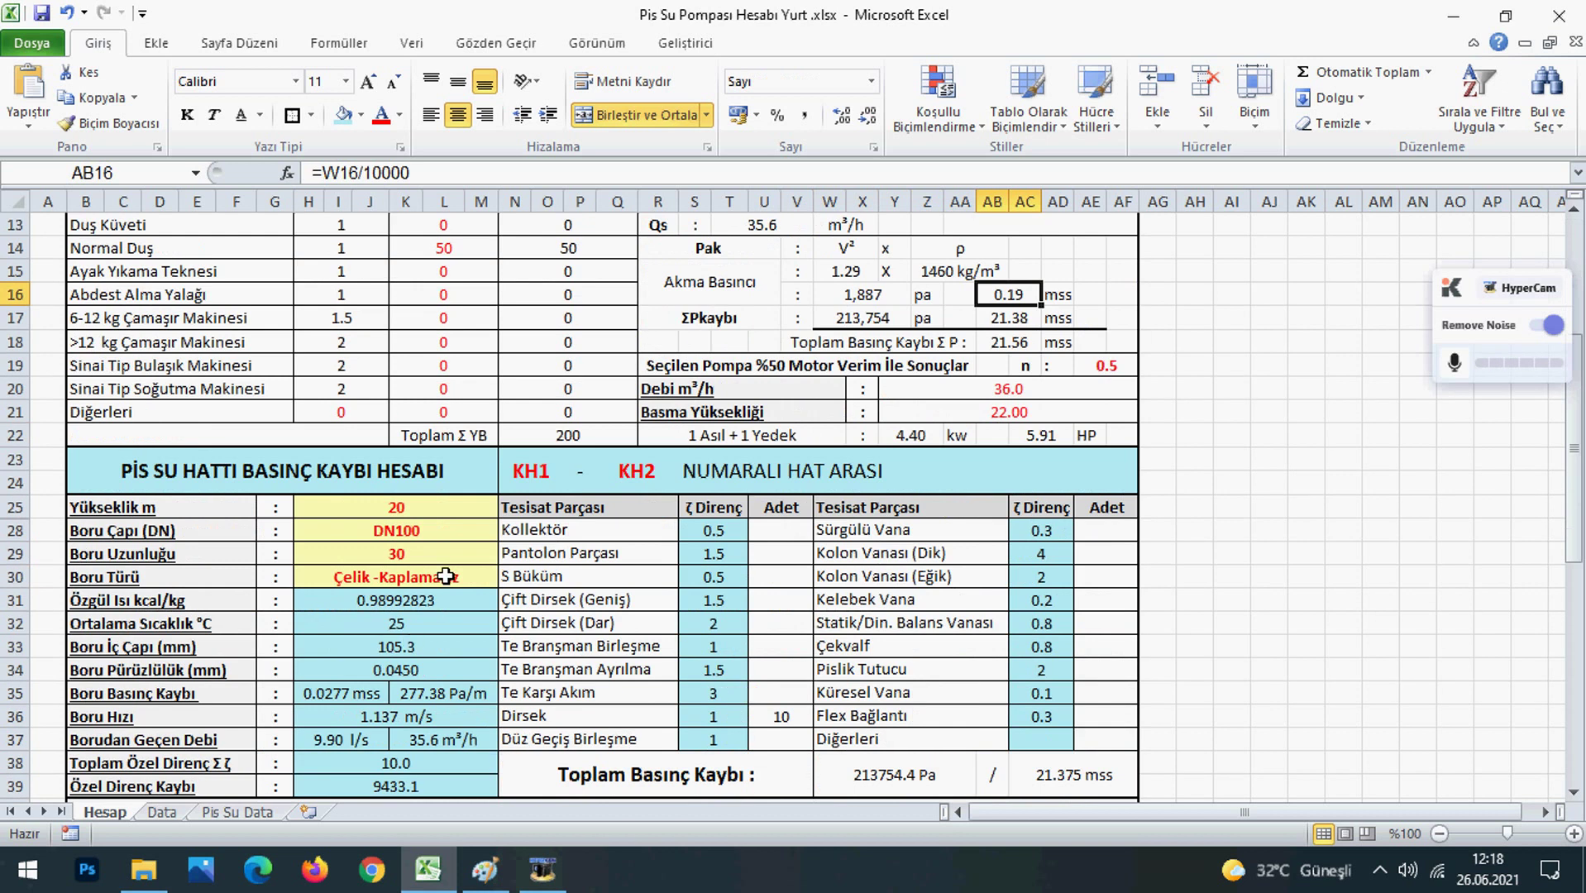
pyautogui.click(446, 531)
pyautogui.click(508, 530)
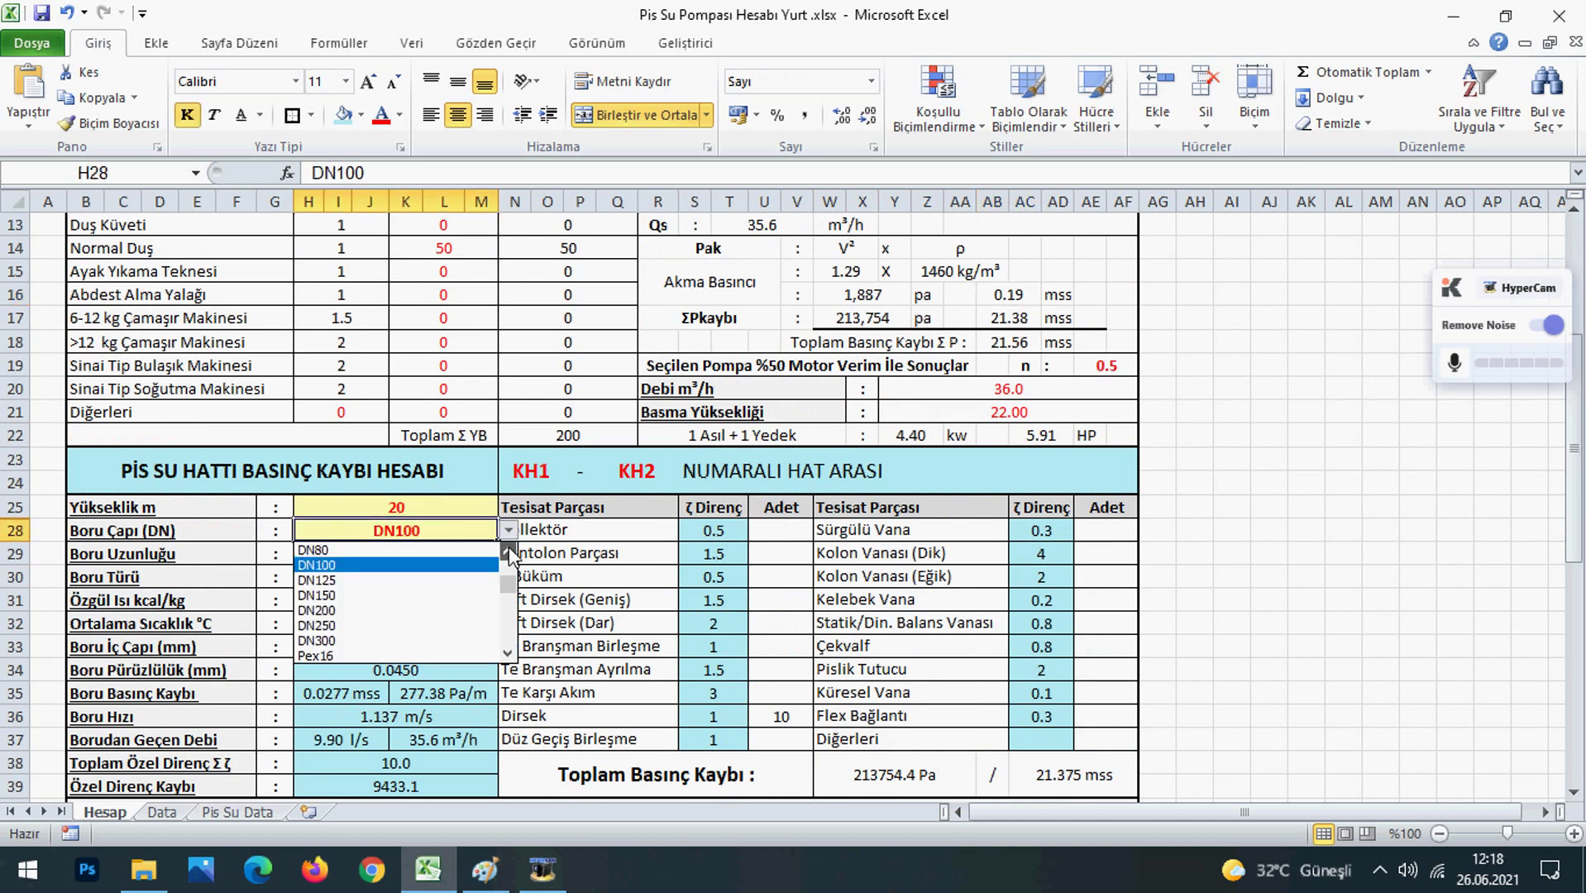
pyautogui.click(509, 553)
pyautogui.click(476, 551)
pyautogui.scroll(2, 913, 560)
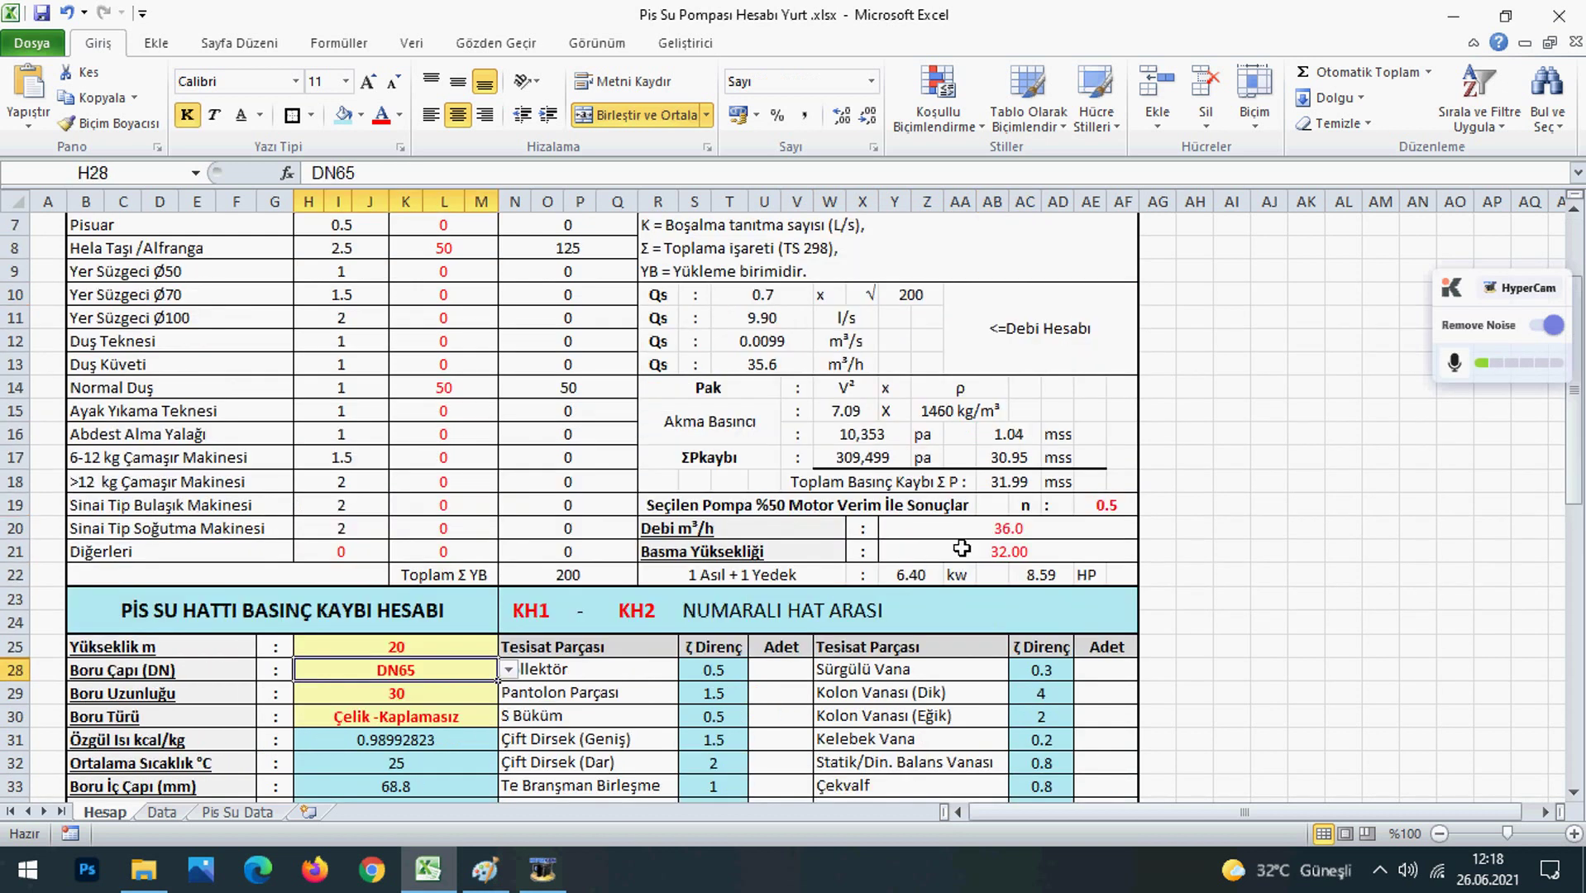
pyautogui.click(1002, 435)
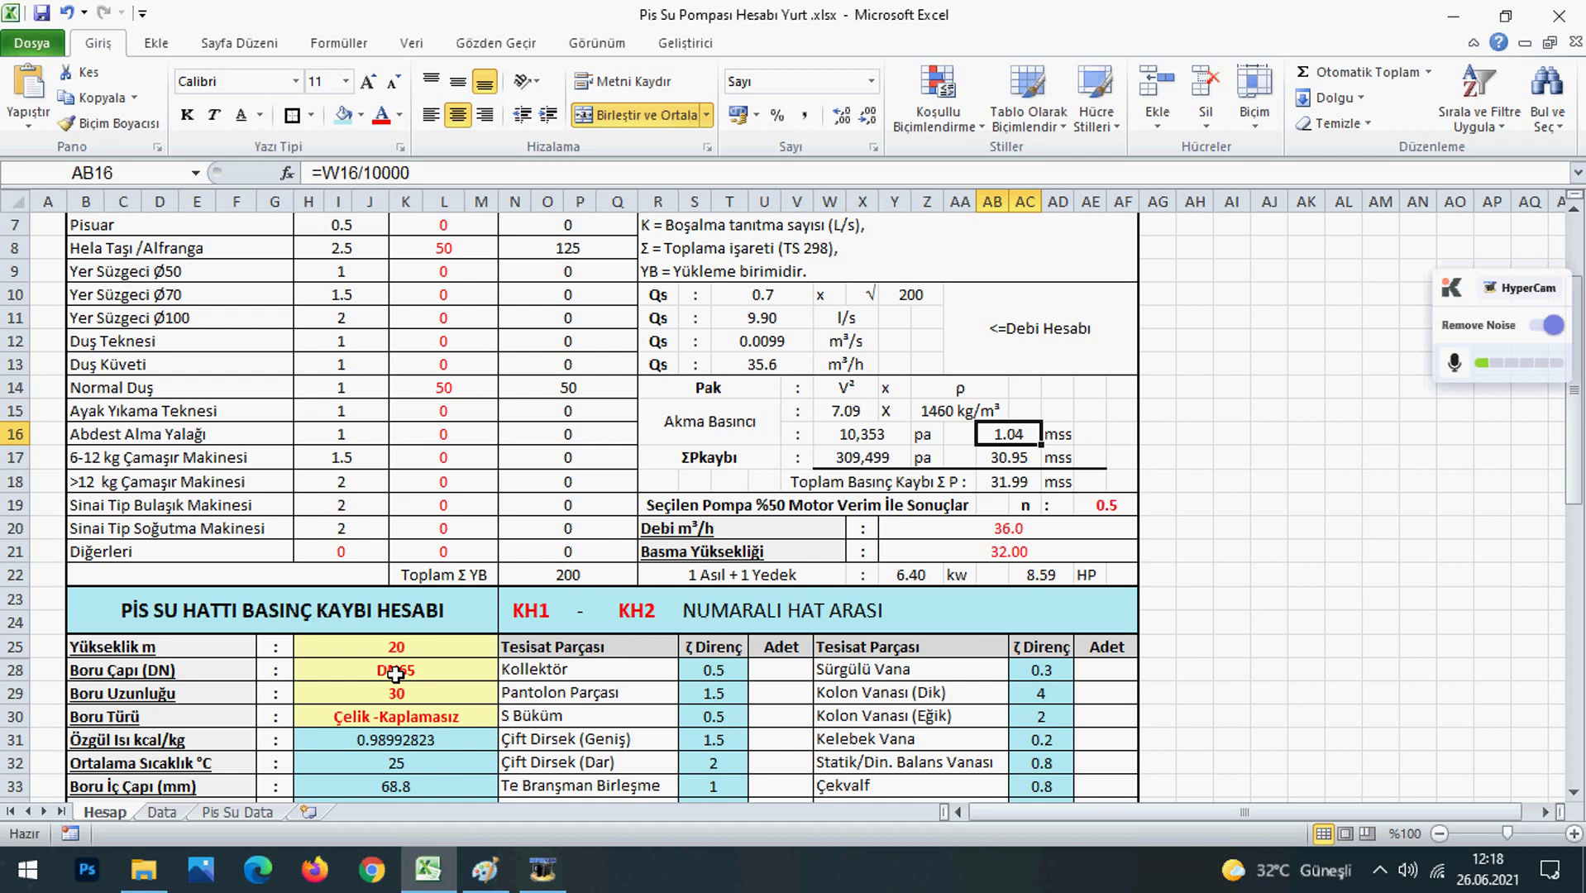
pyautogui.scroll(-2, 396, 674)
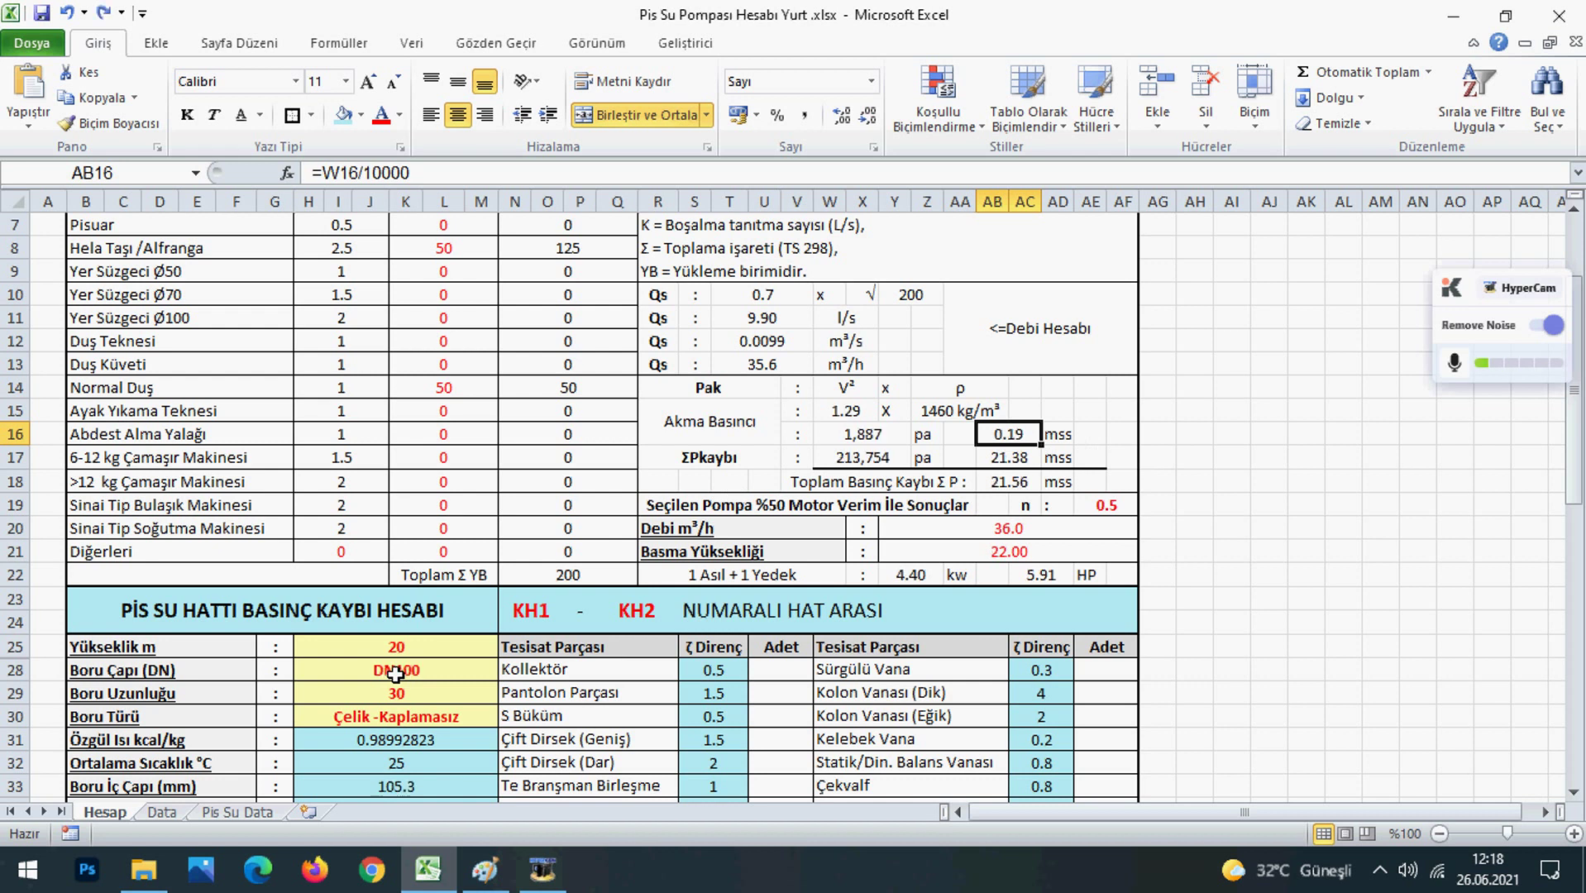
pyautogui.click(984, 679)
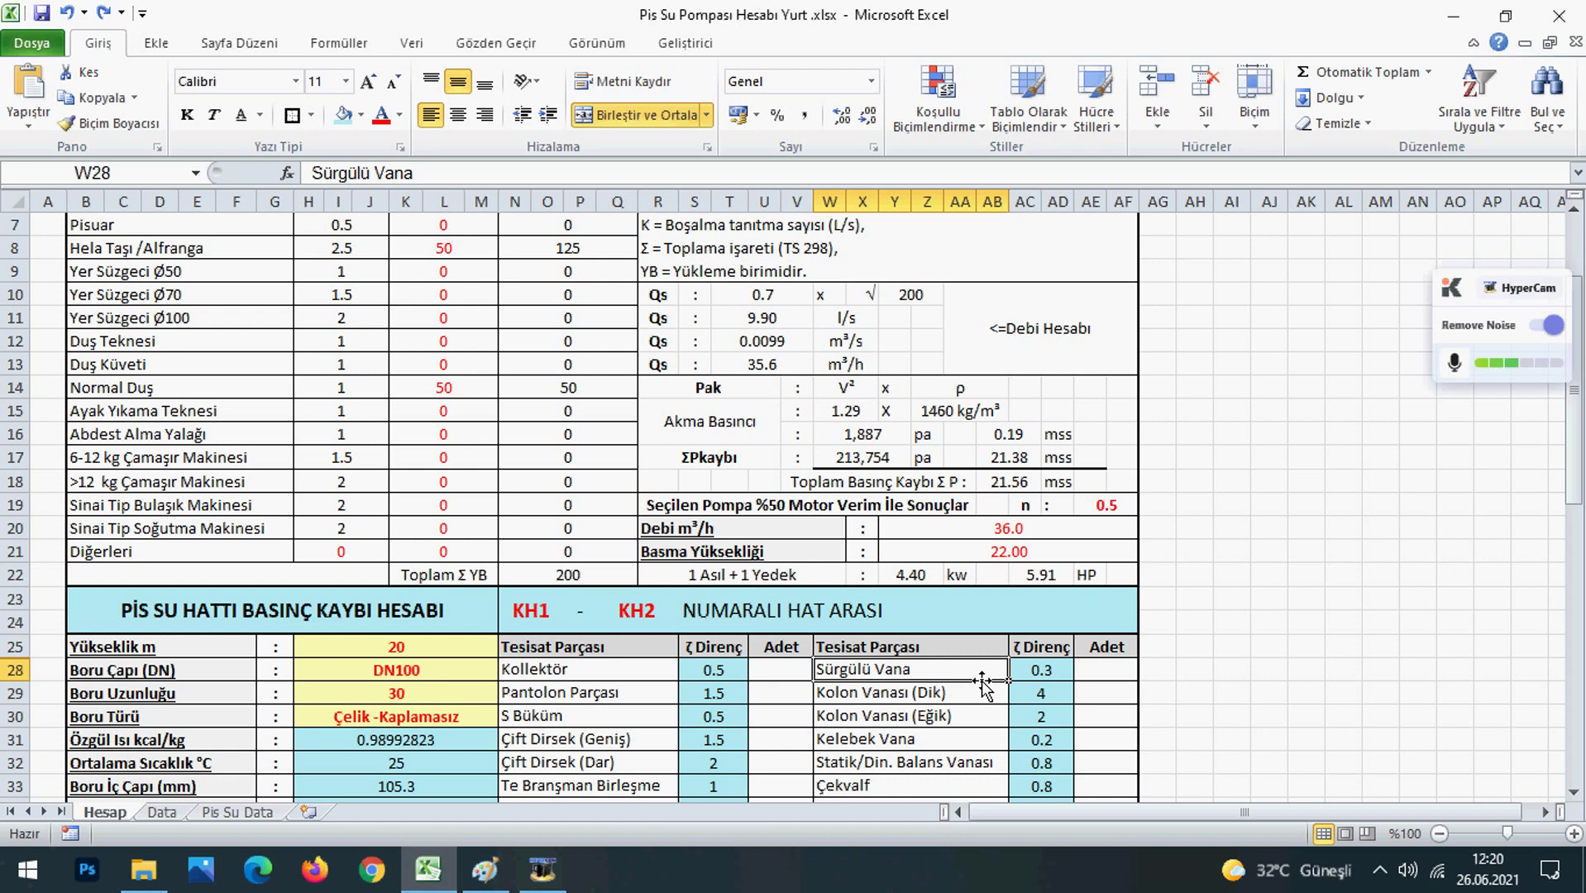
pyautogui.click(546, 868)
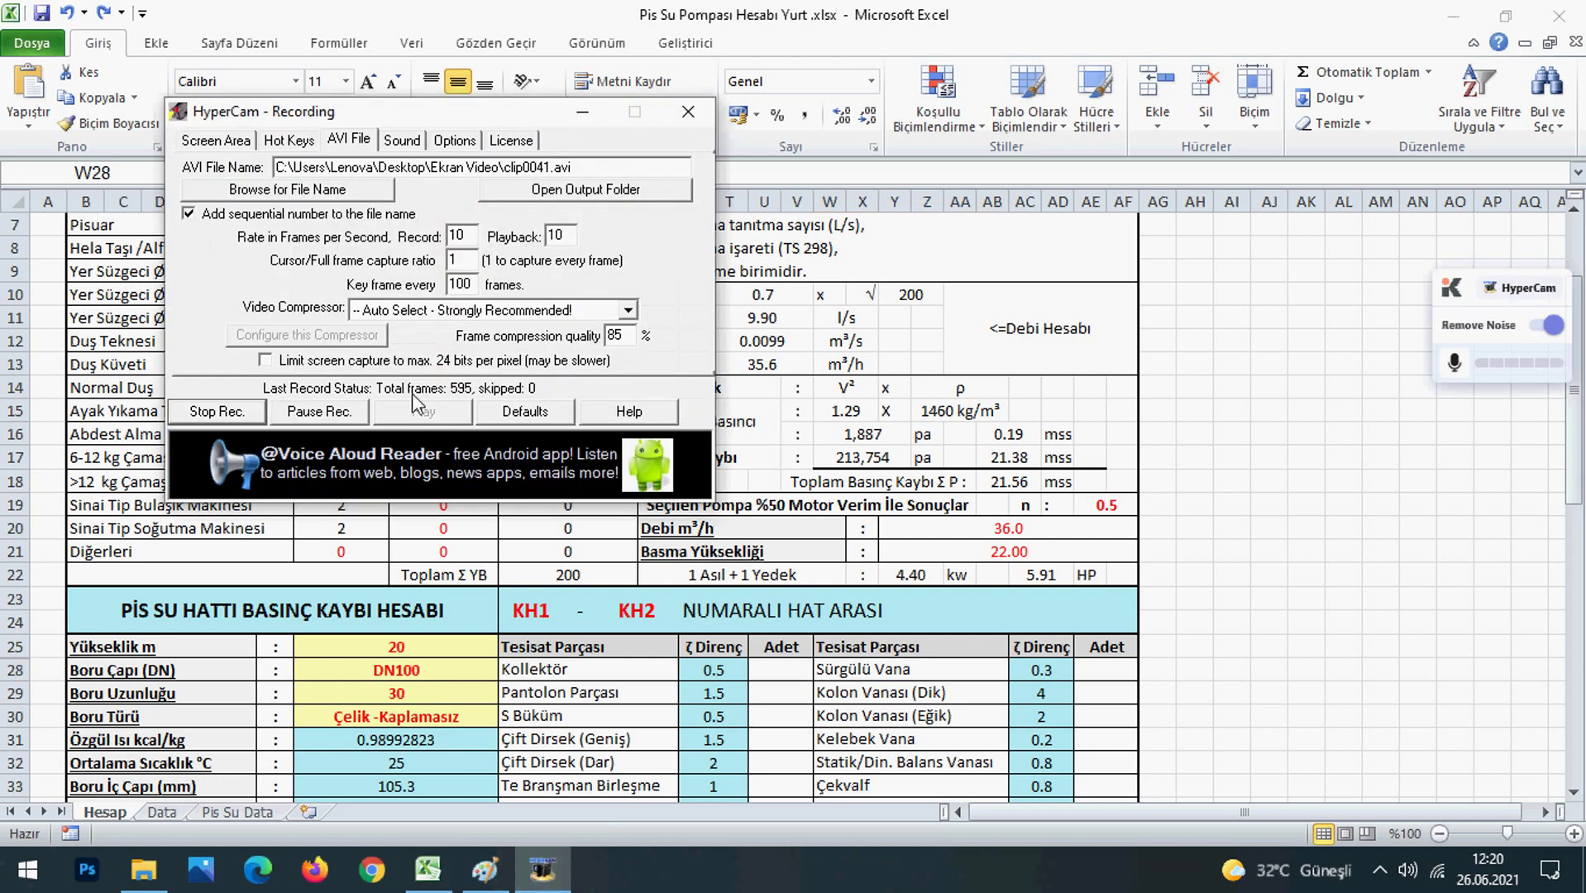